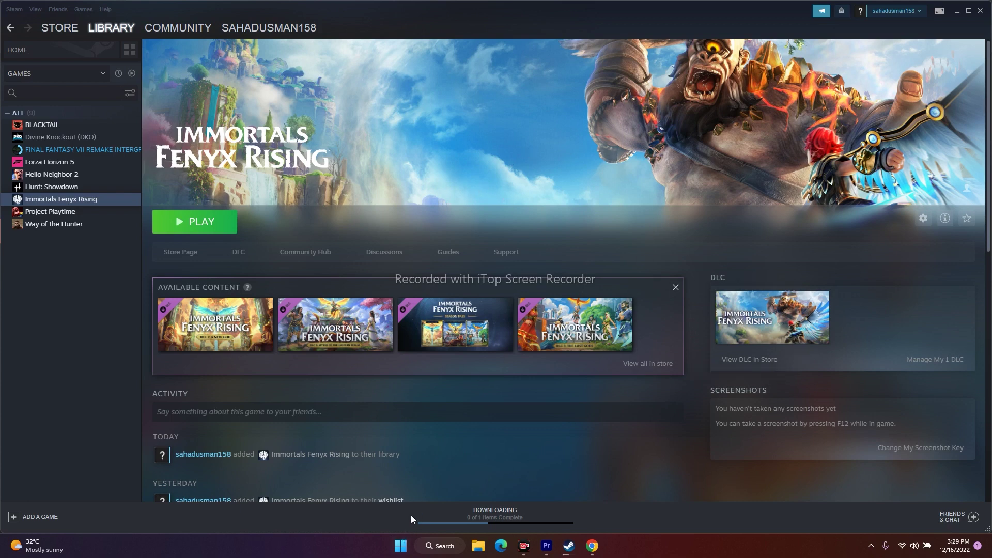
View the computer's power options and dismiss them
left_click(400, 547)
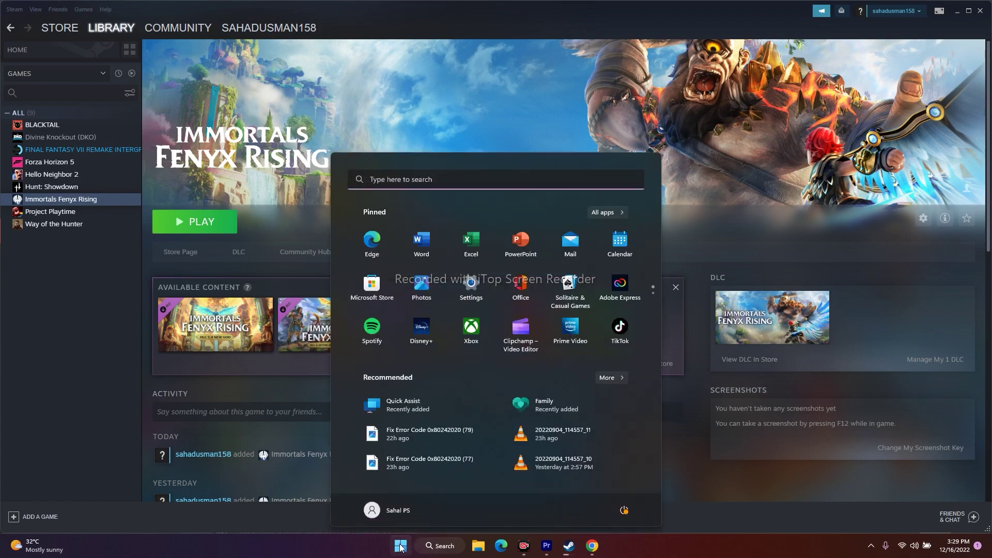
left_click(624, 510)
left_click(756, 549)
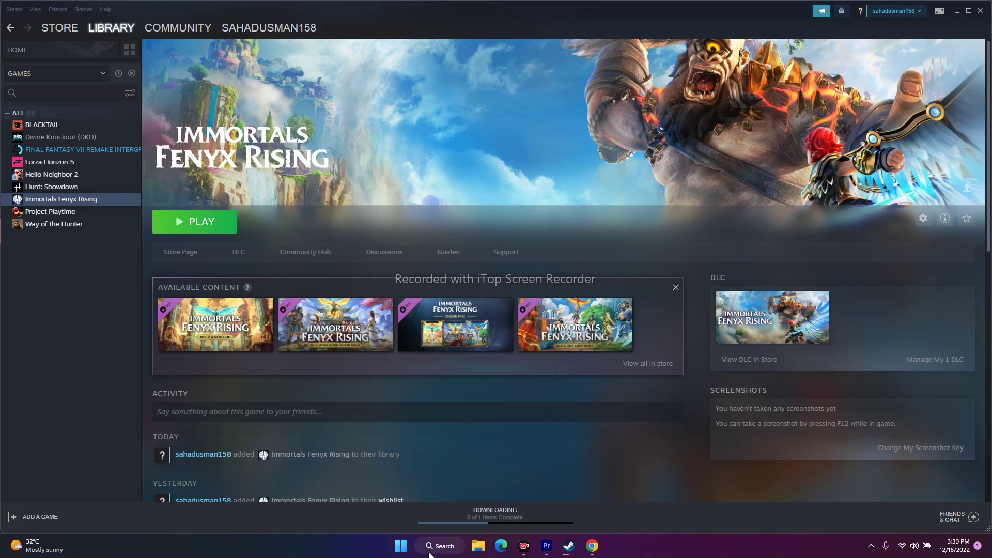
Show the desktop, then open Control Panel's Windows Defender Firewall list of allowed apps and features
key("alt+Tab")
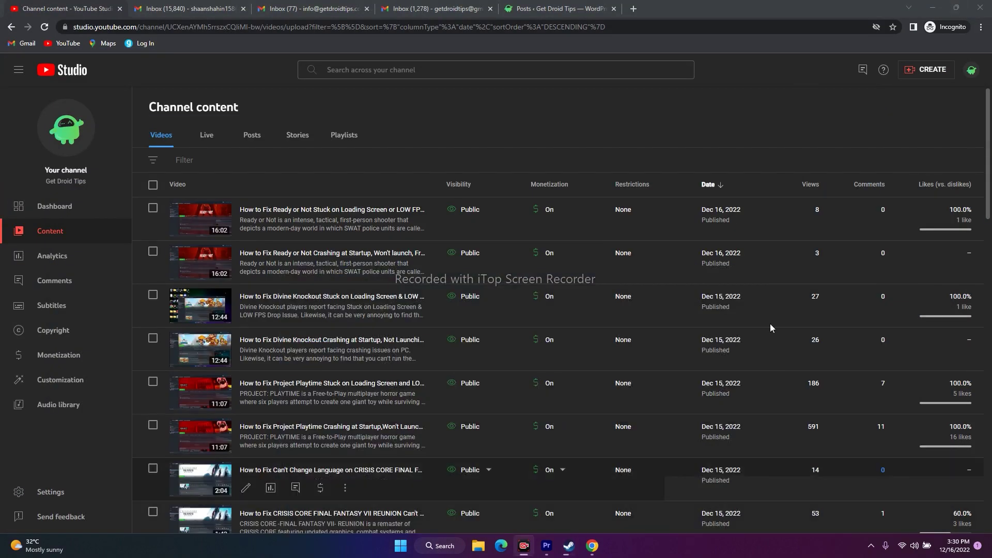
key("super+d")
left_click(448, 549)
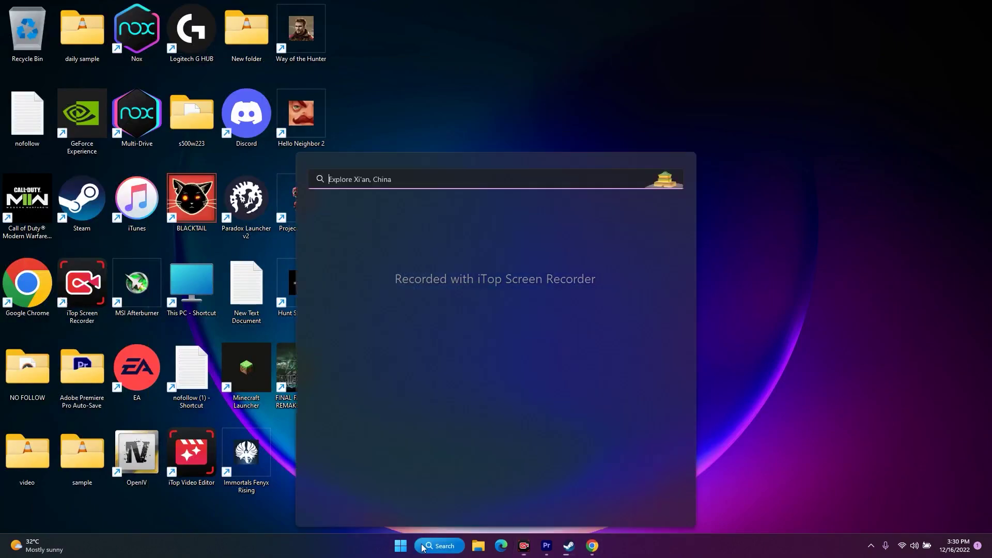
left_click(356, 301)
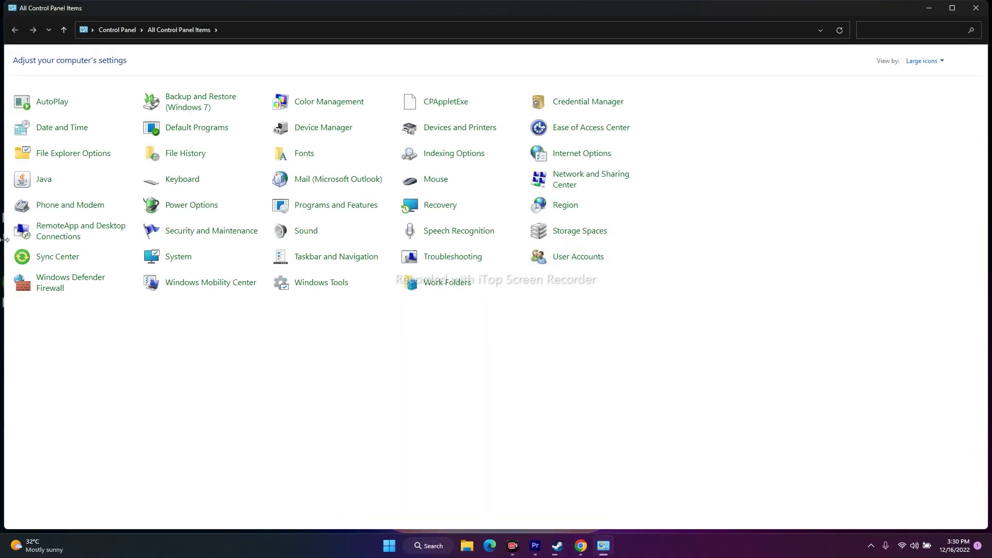
left_click(53, 283)
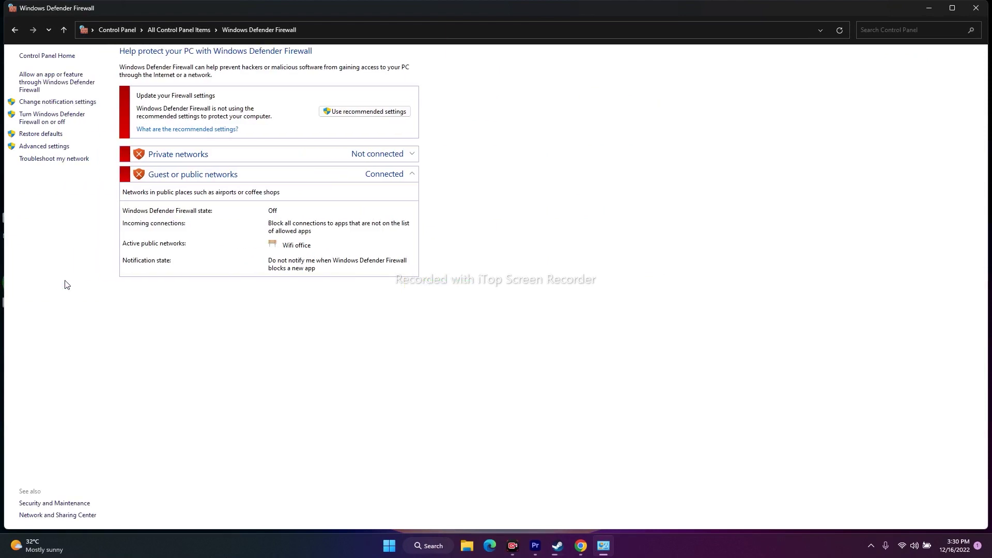
left_click(55, 83)
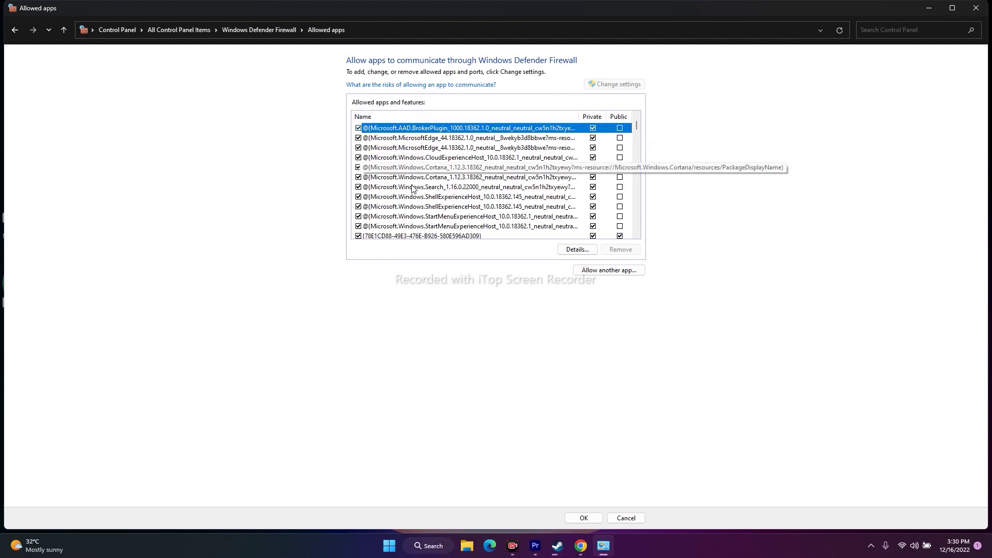
Look for Immortals Fenyx Rising in the firewall's list of allowed apps and features
scroll(412, 189, "down", 7)
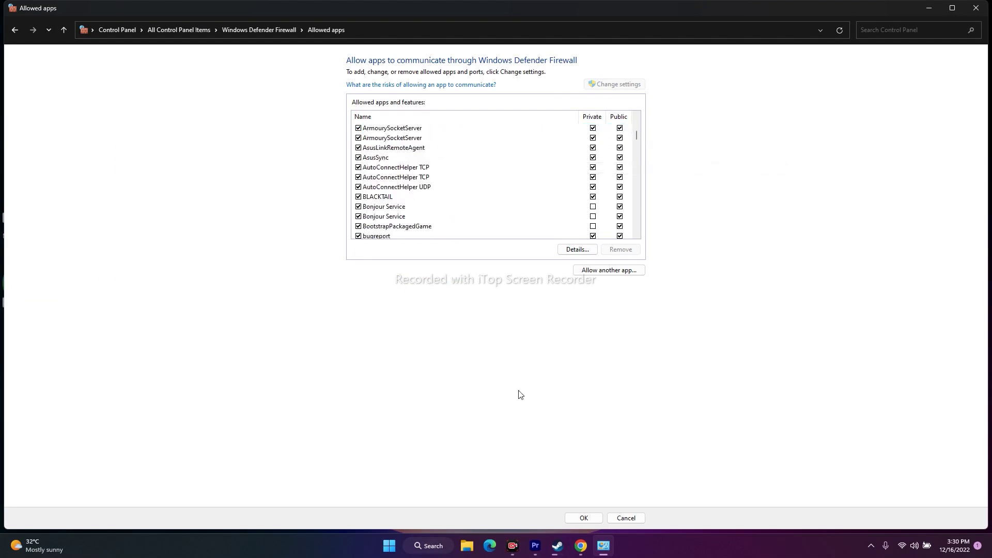
left_click(557, 546)
left_click(603, 546)
scroll(393, 174, "down", 10)
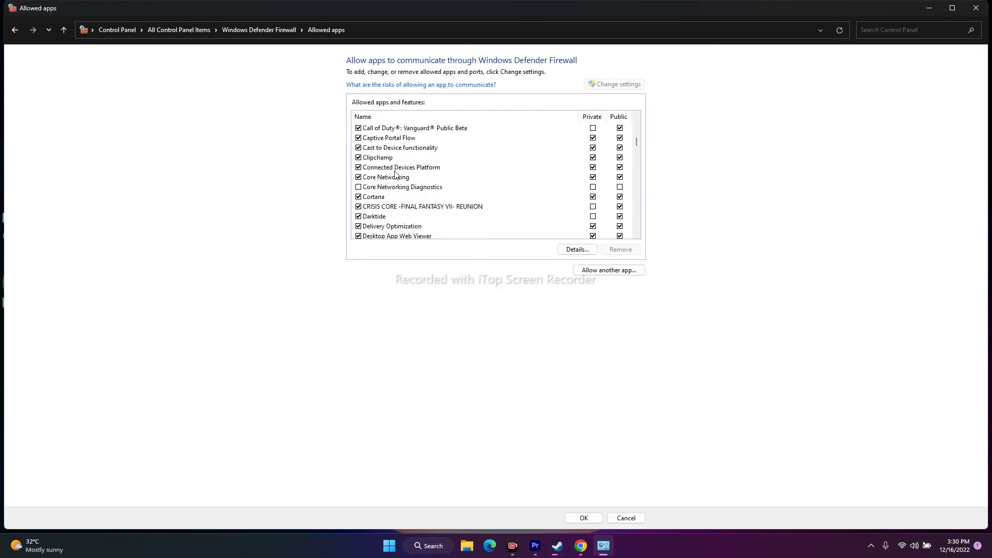
scroll(394, 176, "down", 8)
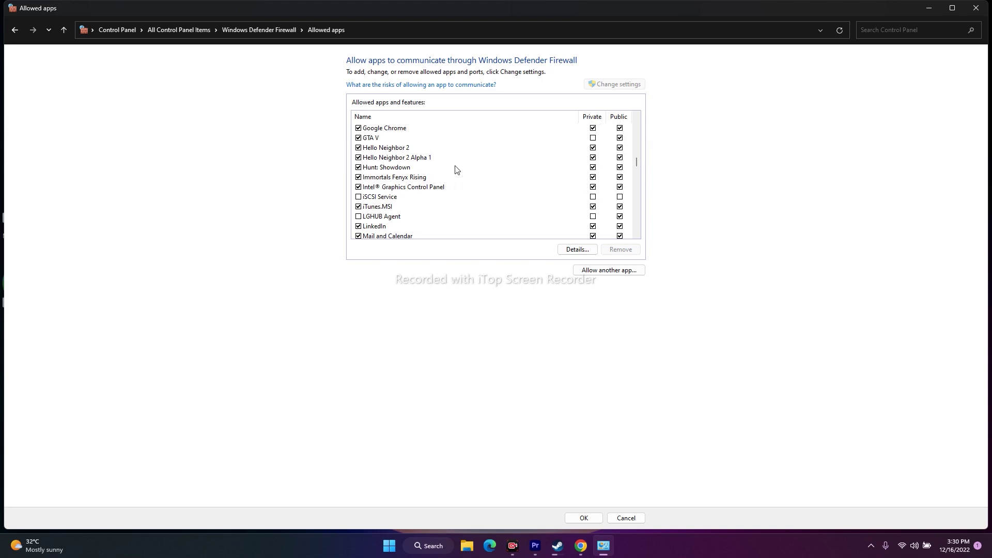
Start allowing another app through the firewall and browse to the OS (C:) drive for its executable
left_click(606, 273)
left_click(571, 322)
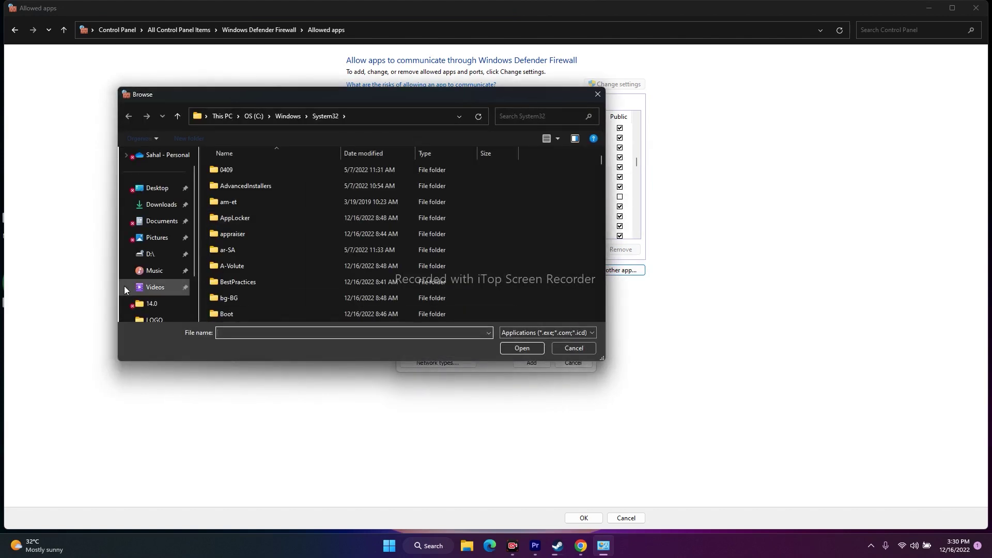
scroll(124, 286, "down", 2)
left_click(179, 289)
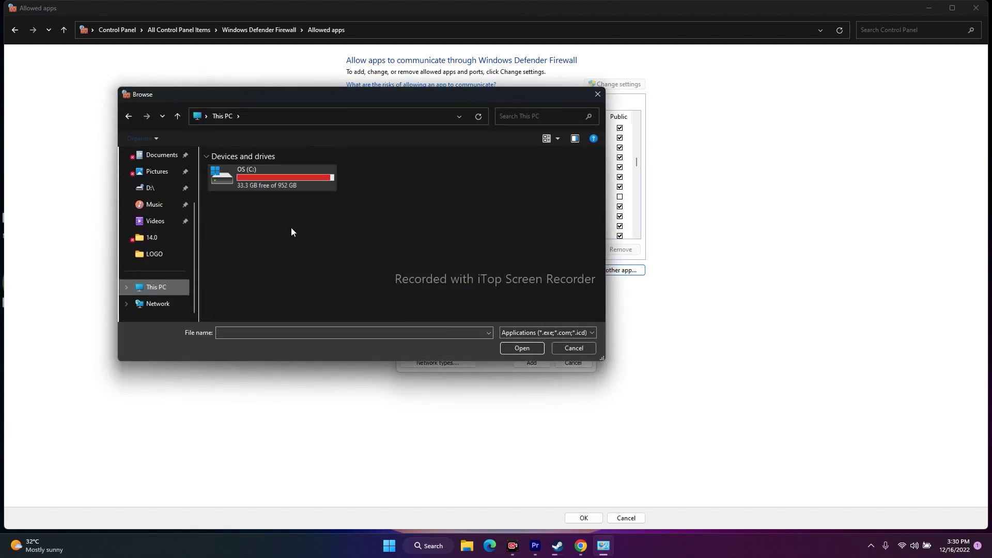
left_click(250, 188)
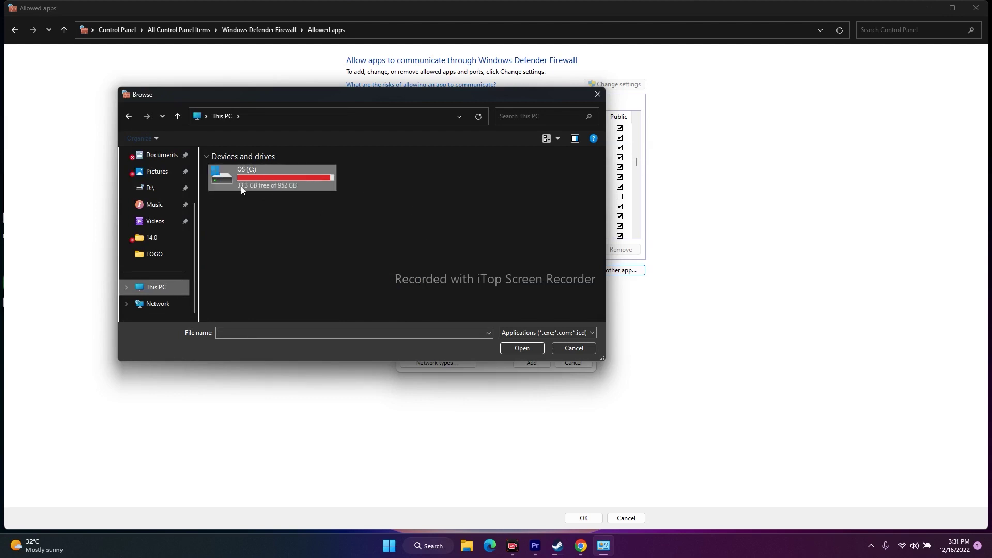
double_click(256, 177)
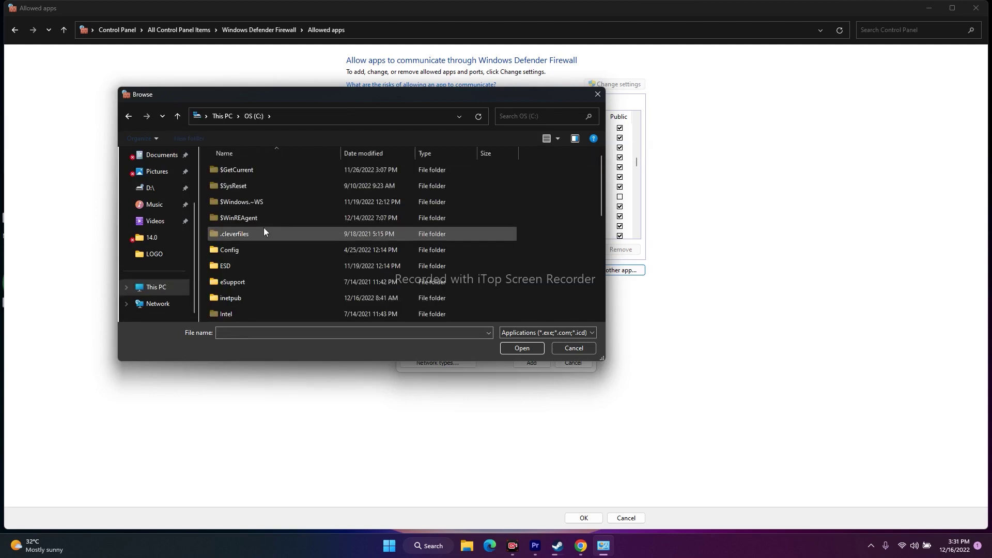
scroll(263, 227, "down", 6)
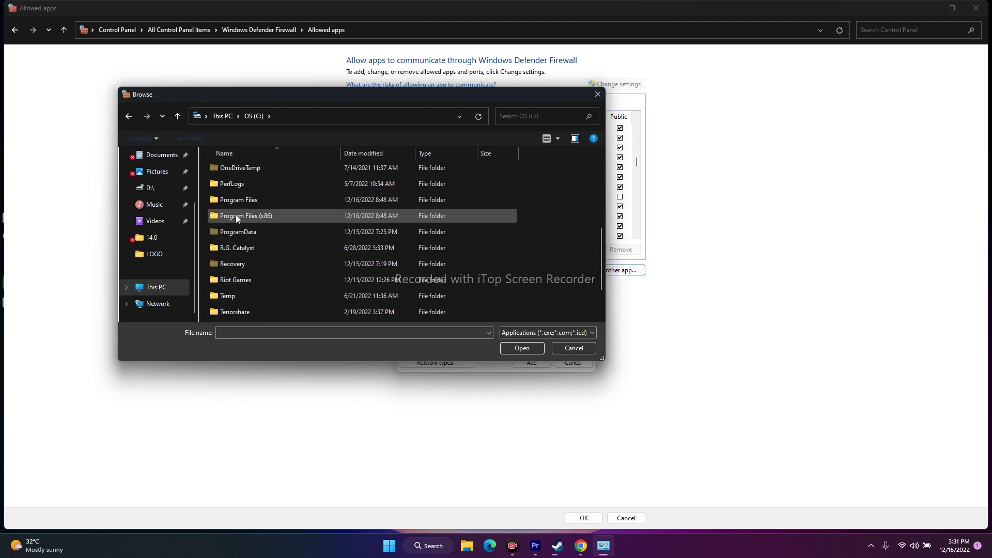
Browse to the Program Files (x86)\Steam\steamapps\common\Immortals Fenyx Rising folder
double_click(263, 216)
scroll(260, 187, "down", 5)
scroll(263, 202, "down", 6)
double_click(256, 235)
scroll(263, 201, "down", 5)
double_click(249, 203)
double_click(243, 170)
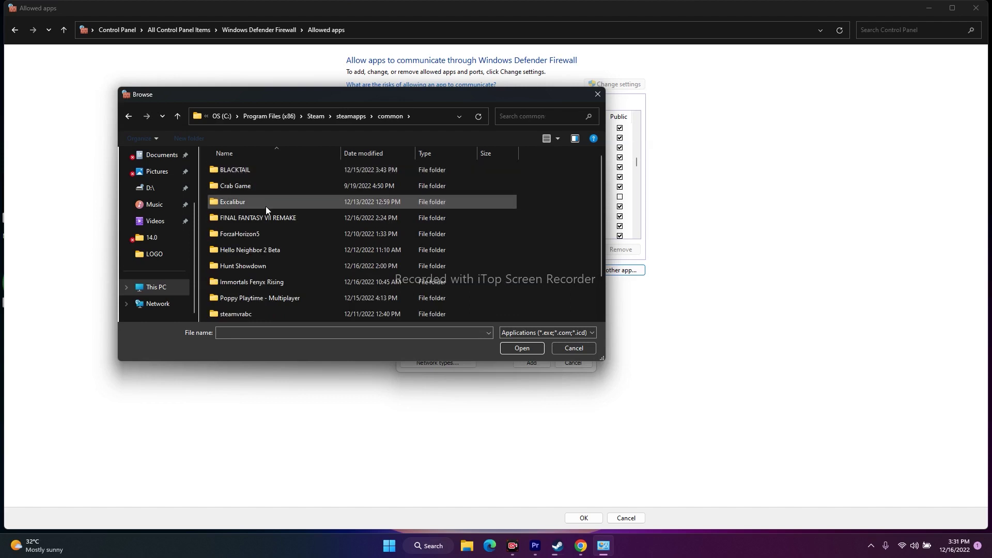
scroll(268, 224, "down", 1)
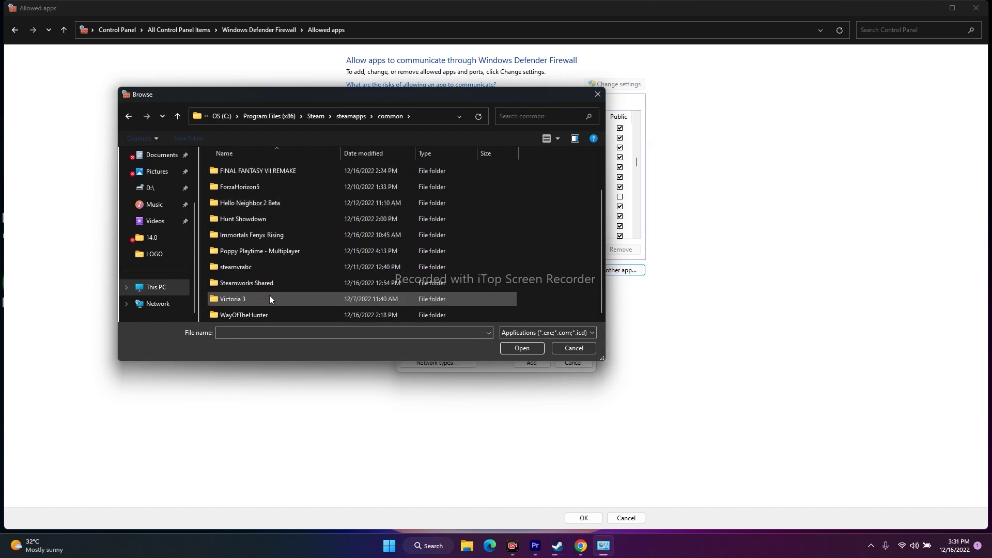
double_click(266, 234)
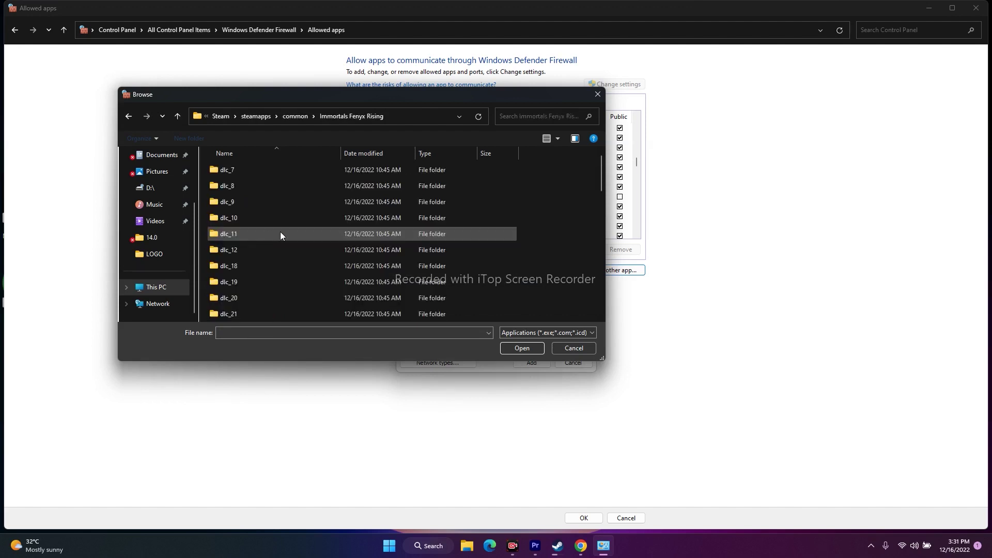
Choose the ImmortalsFenyxRising application as the app to allow through the firewall
scroll(285, 230, "down", 5)
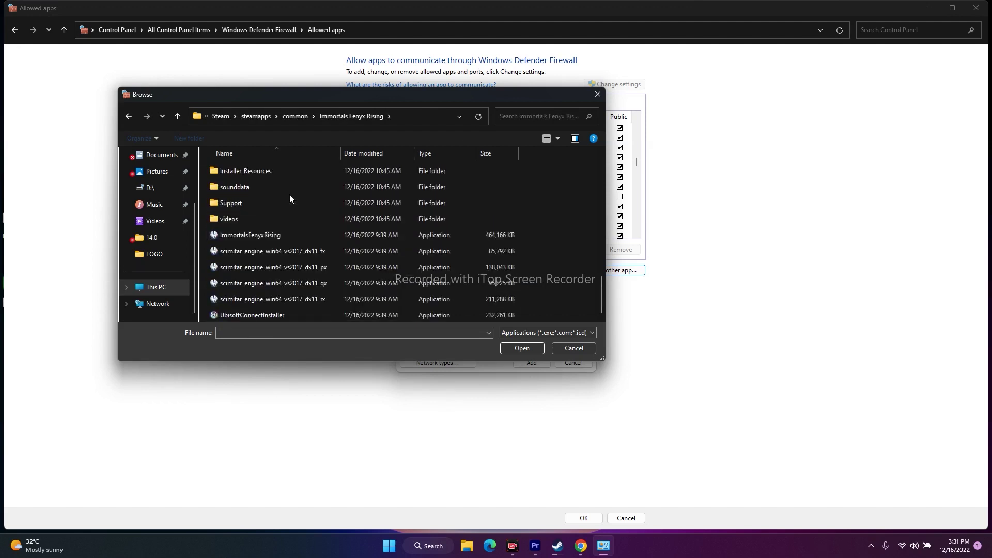
scroll(284, 203, "up", 1)
scroll(284, 203, "down", 1)
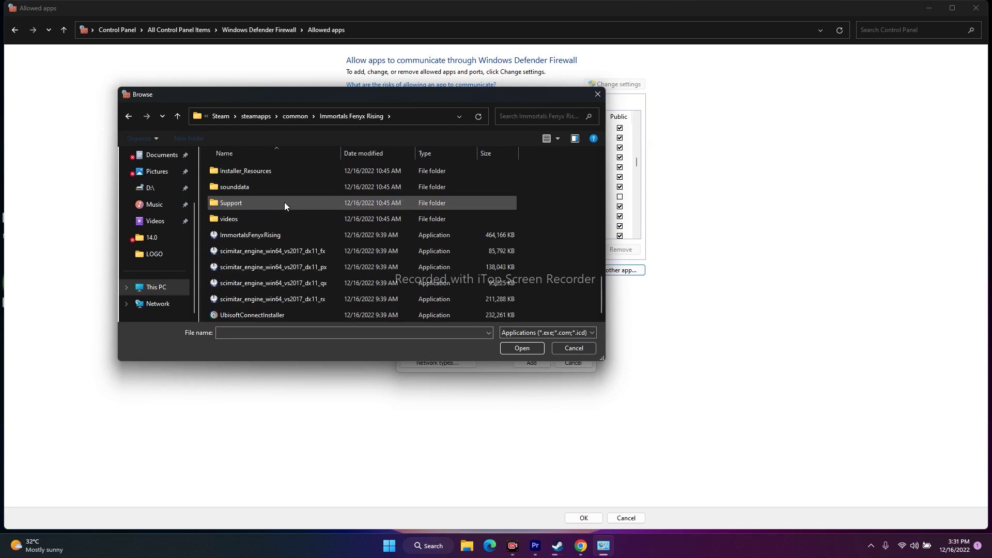
left_click(447, 238)
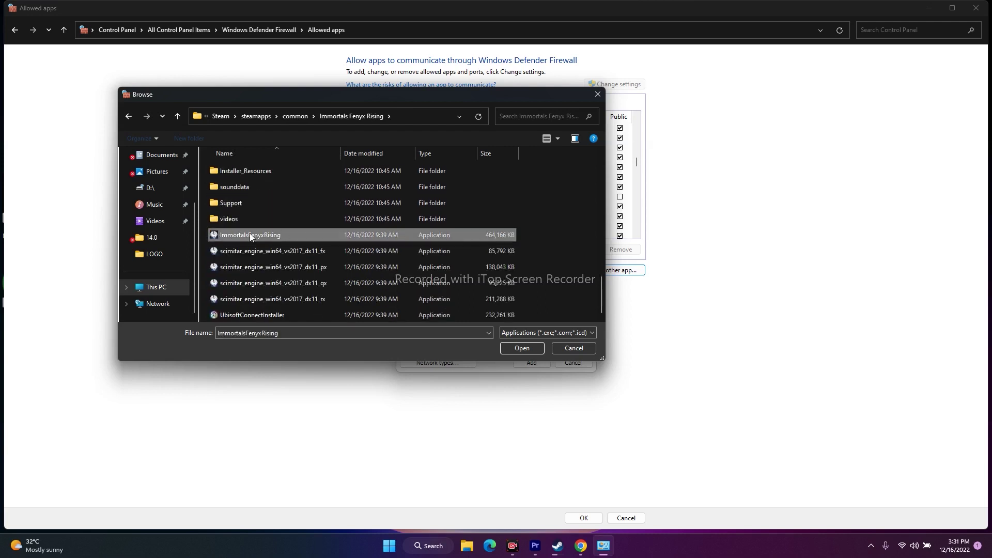
left_click(522, 348)
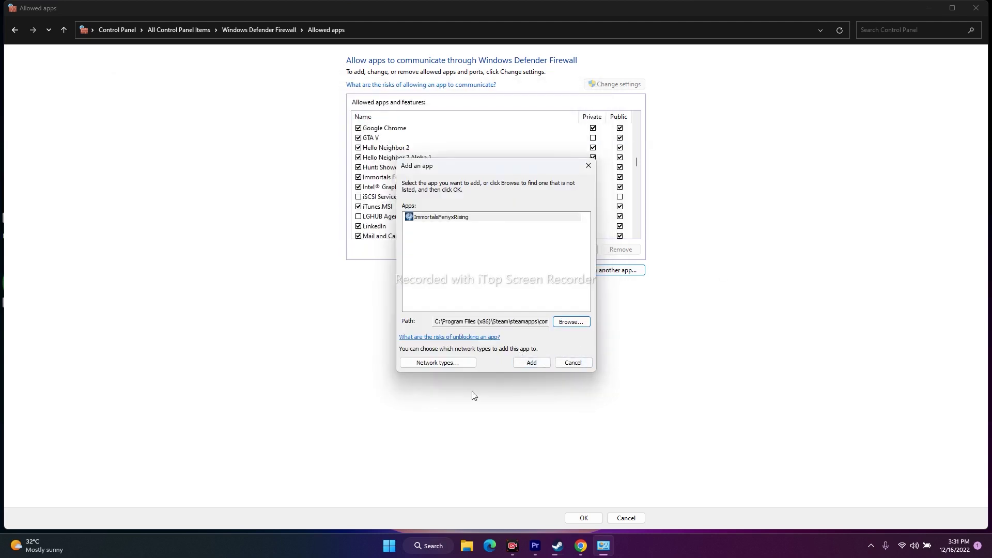
Try to add ImmortalsFenyxRising to the allowed apps, then close the dialog and Control Panel
left_click(538, 364)
left_click(592, 250)
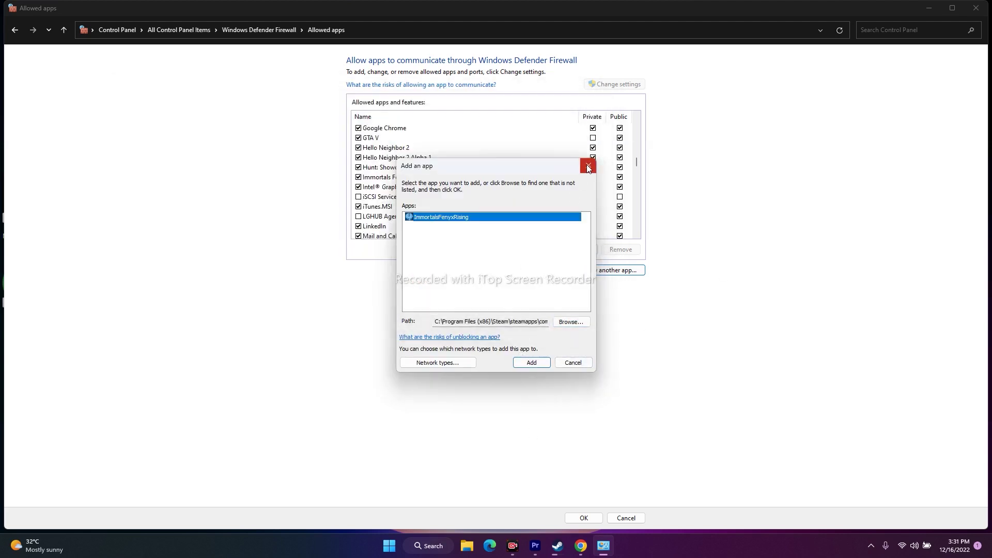
left_click(589, 166)
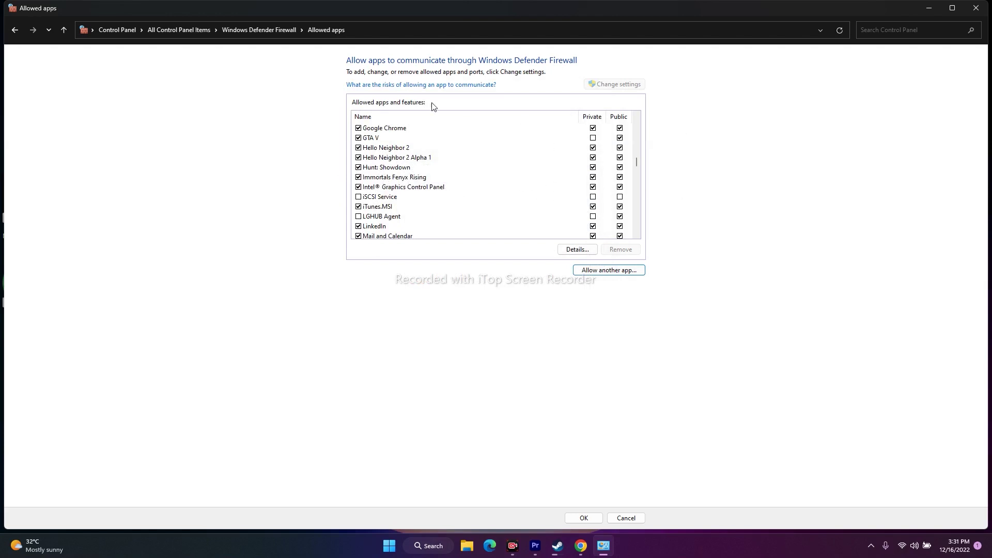
left_click(975, 8)
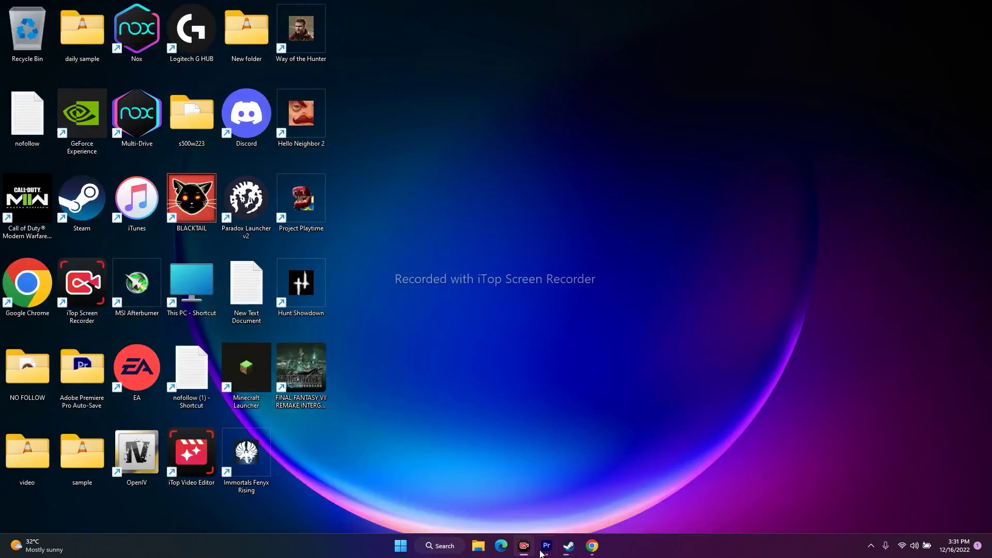
left_click(569, 546)
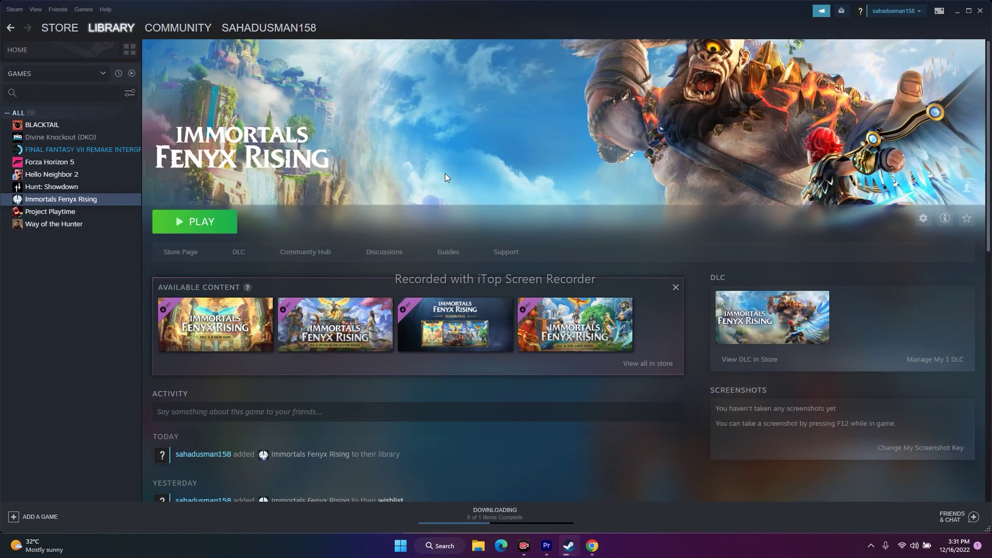
left_click(957, 11)
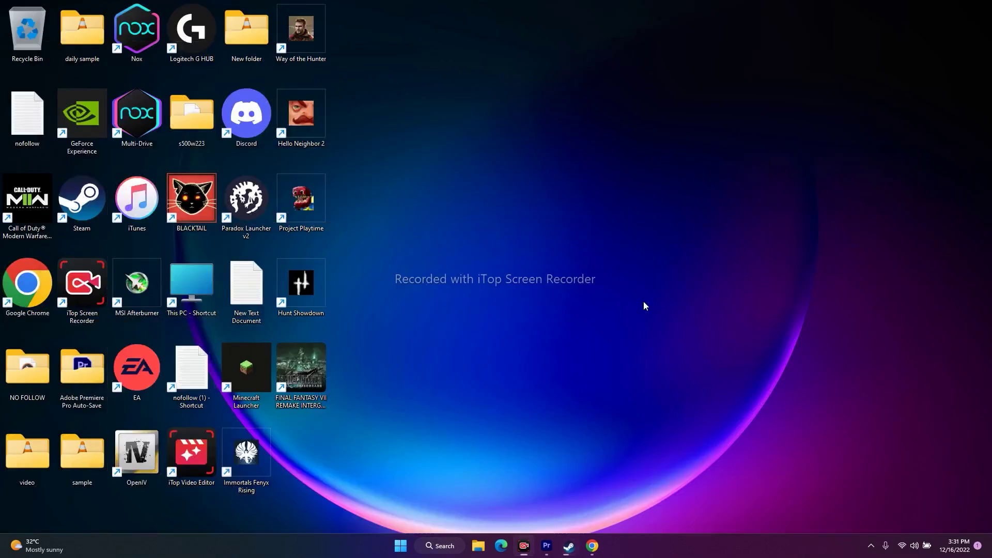
Switch to Chrome and open the YouTube page of the "How to Fix Ready or Not Crashing at Startup" video from YouTube Studio
left_click(591, 545)
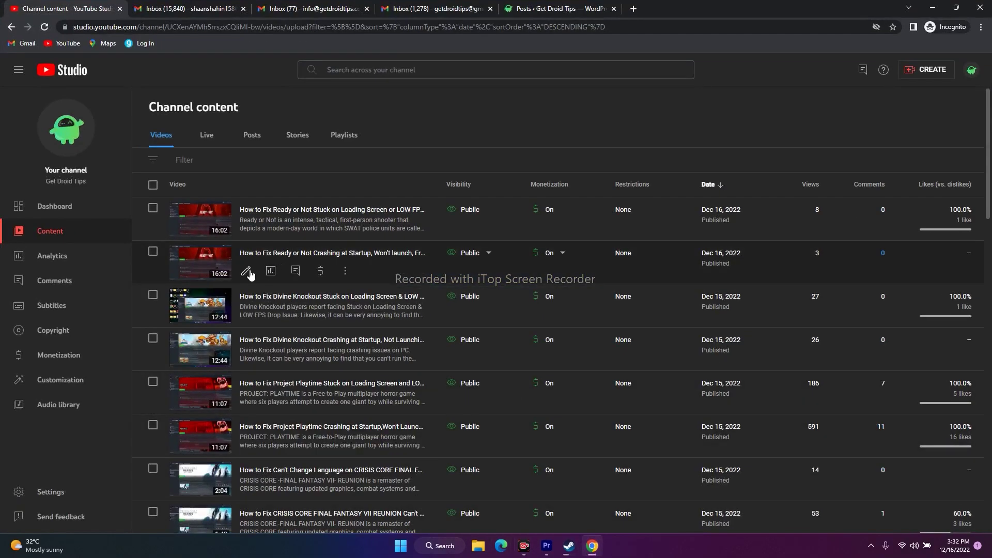
left_click(283, 253)
left_click(599, 248)
left_click(174, 8)
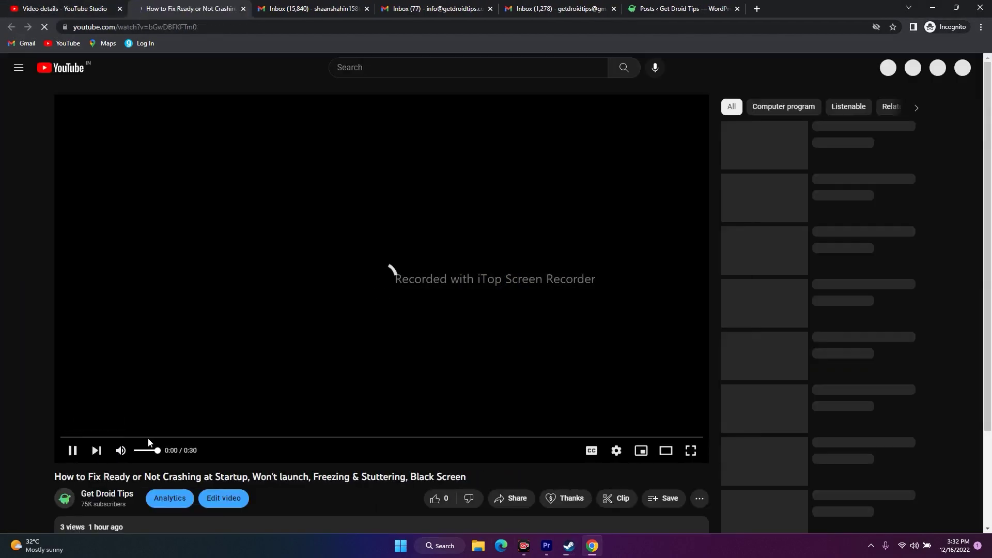
Expand the video description and open its NVIDIA, AMD and Visual C++ links in new tabs
scroll(207, 354, "down", 4)
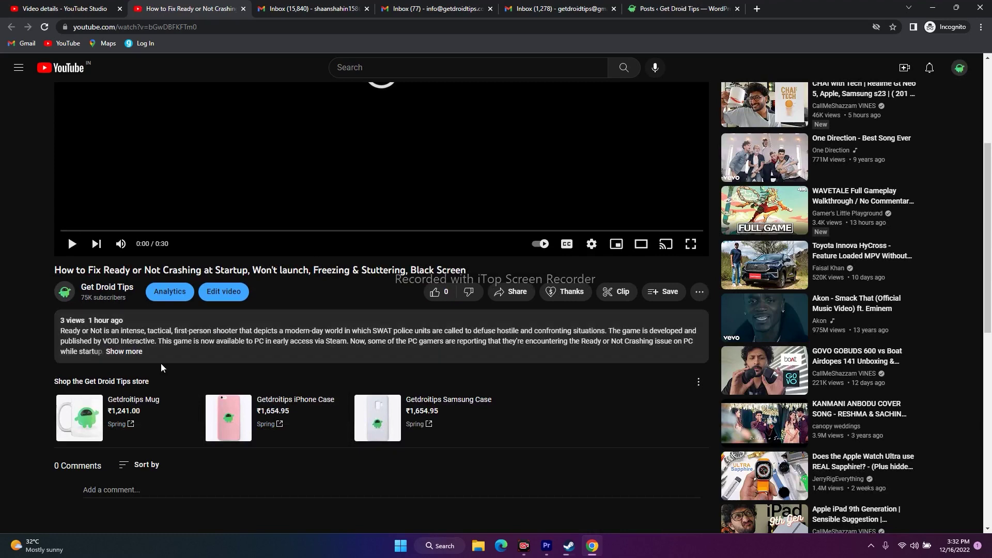
left_click(171, 357)
scroll(232, 364, "down", 4)
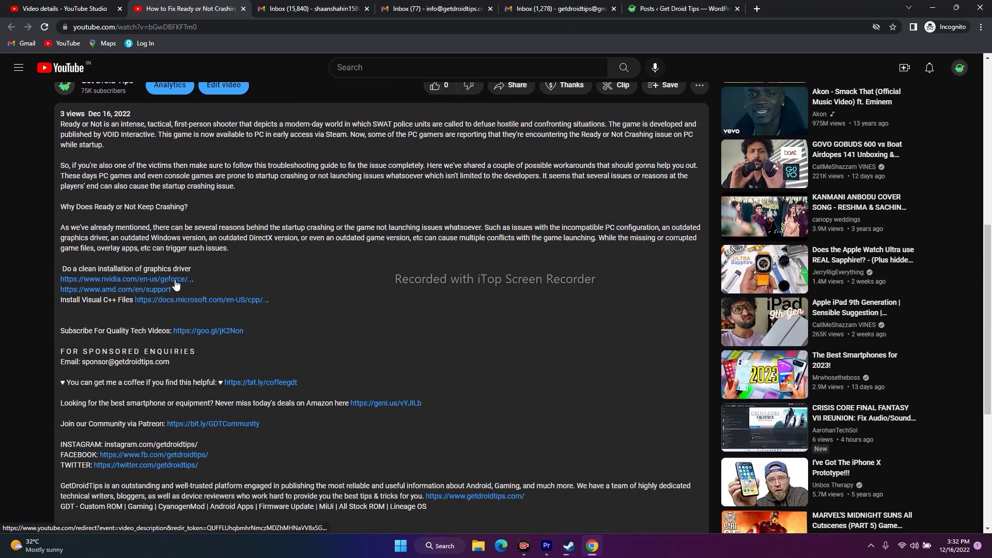
middle_click(161, 290)
right_click(187, 302)
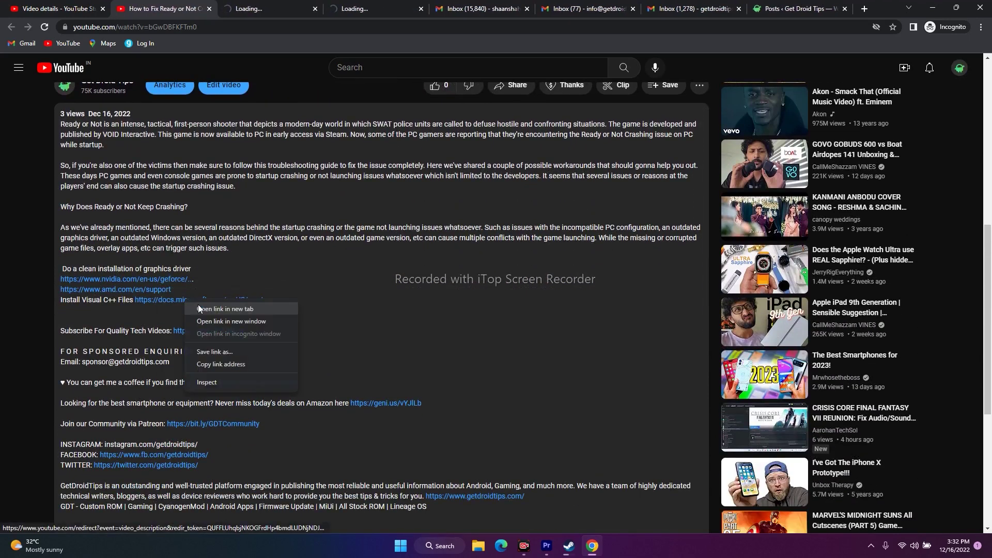
left_click(199, 306)
left_click(515, 7)
key("ctrl+Tab")
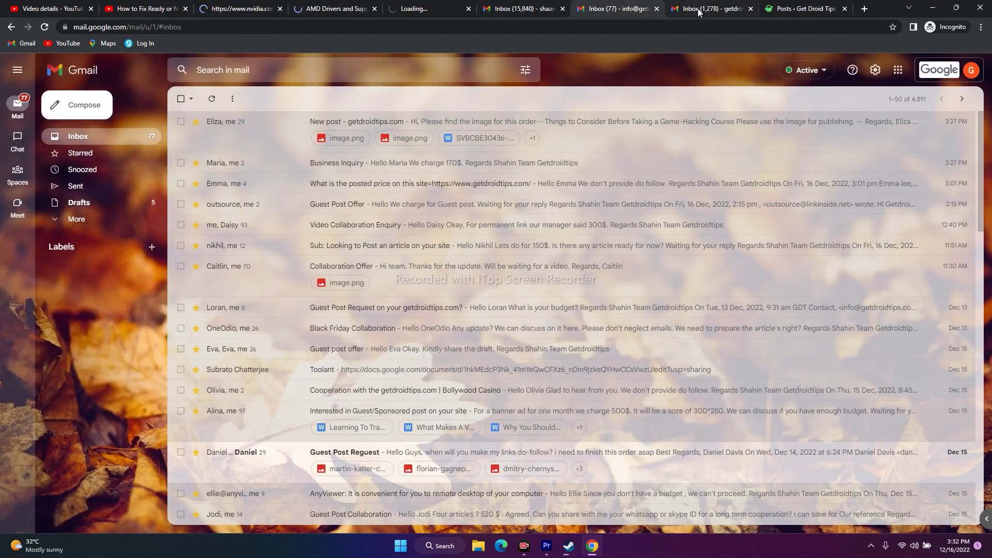
key("ctrl+Tab")
scroll(486, 173, "up", 2)
View the opened NVIDIA website and the AMD Drivers and Support page
left_click(243, 8)
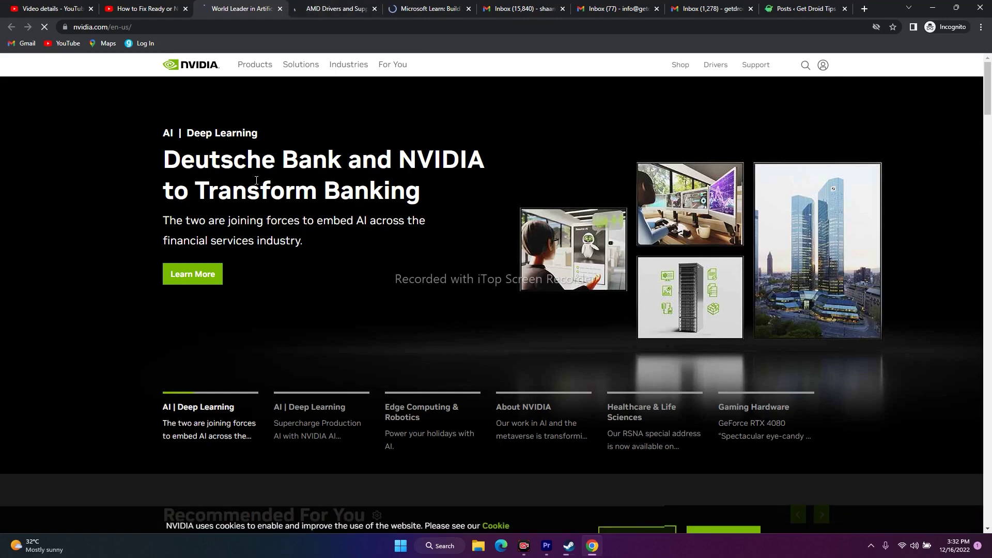
left_click(361, 9)
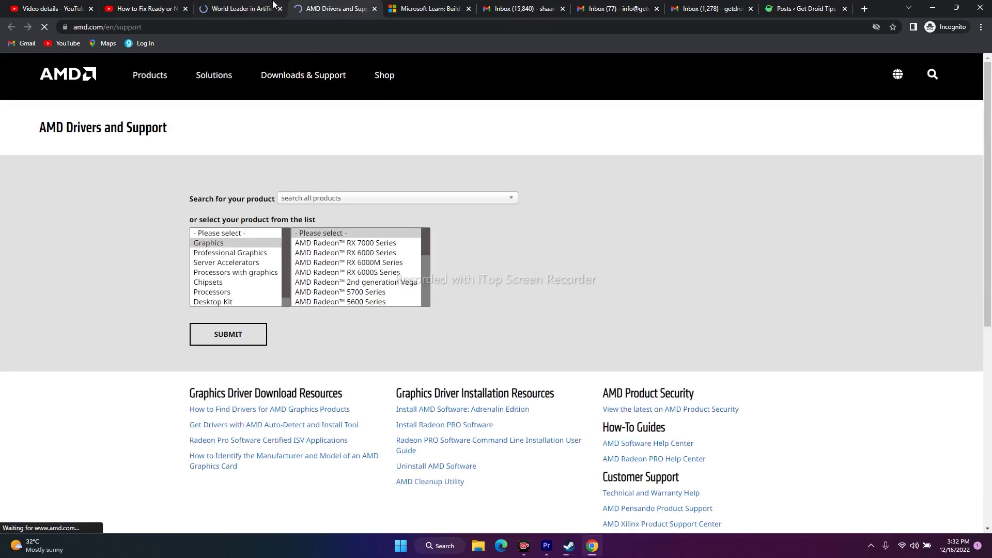
Open NVIDIA's driver download page and choose GeForce, GeForce RTX 40 Series and NVIDIA GeForce RTX 4090 as the product
key("ctrl+shift+Tab")
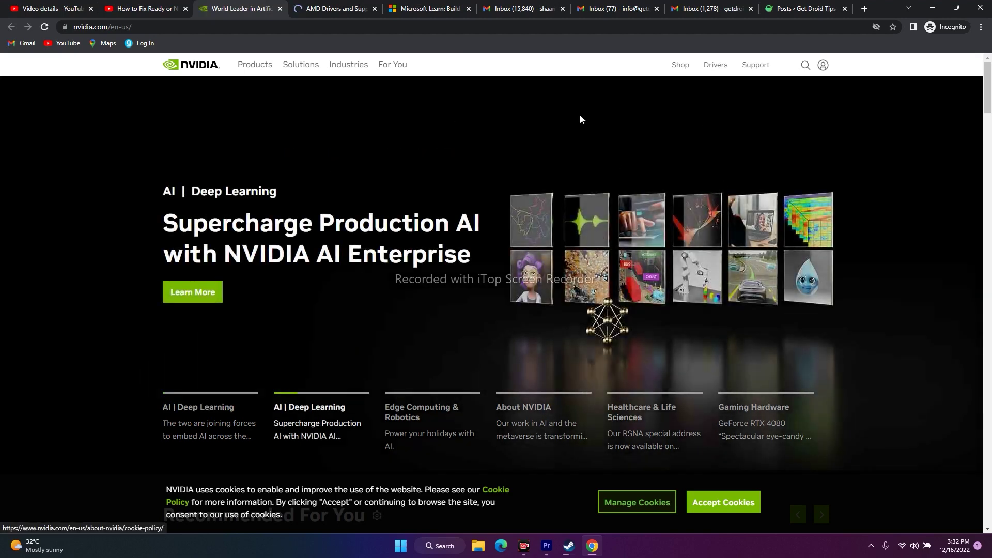
left_click(715, 66)
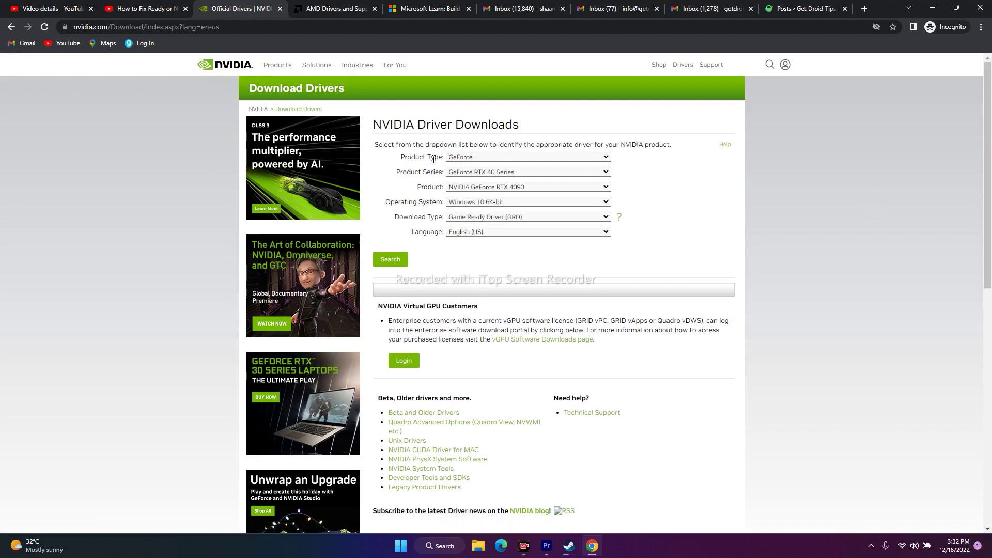
left_click(481, 156)
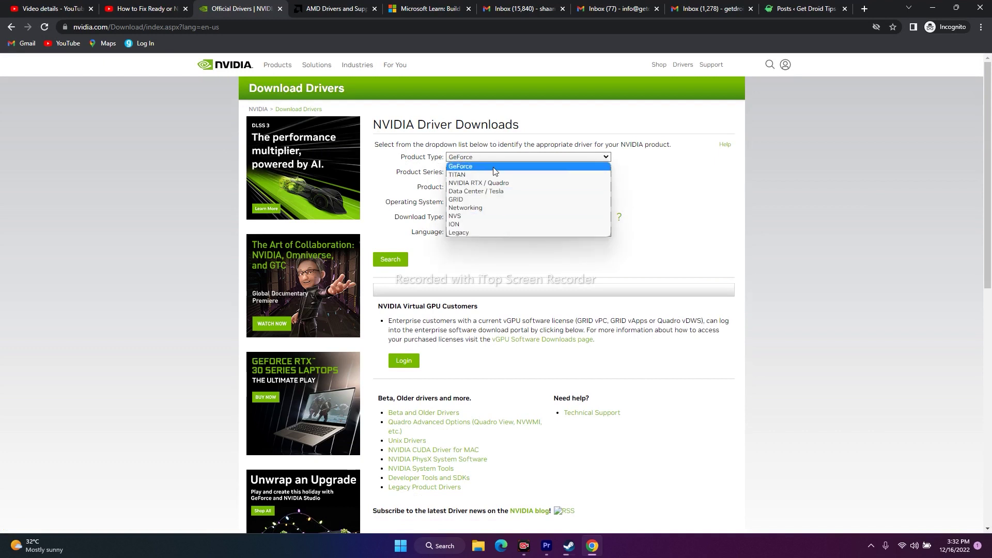
left_click(479, 167)
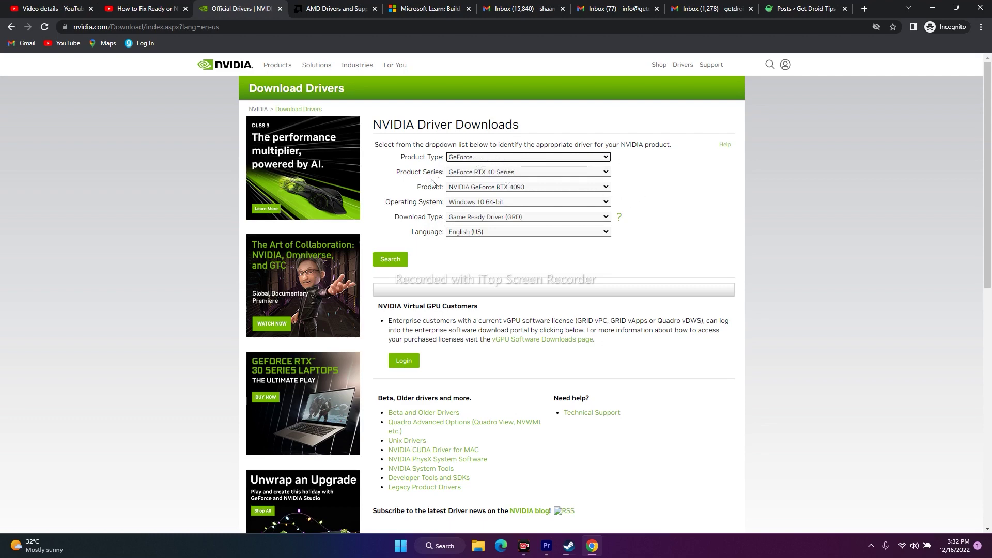
left_click(495, 176)
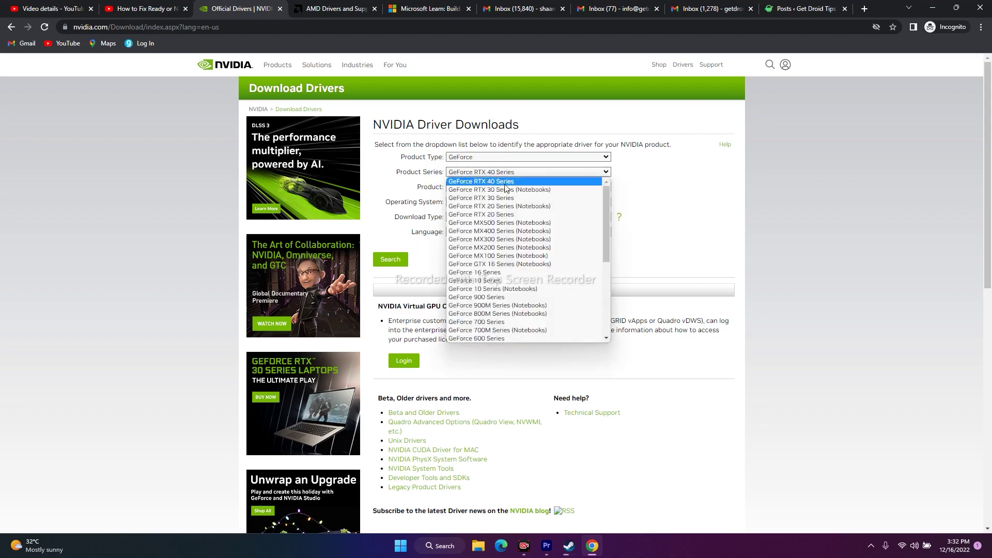
left_click(502, 181)
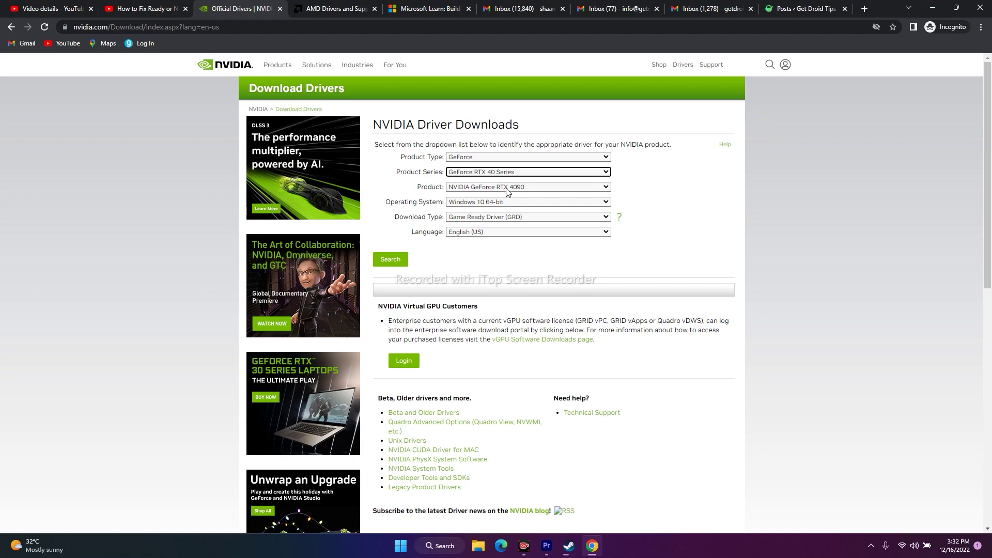
left_click(545, 187)
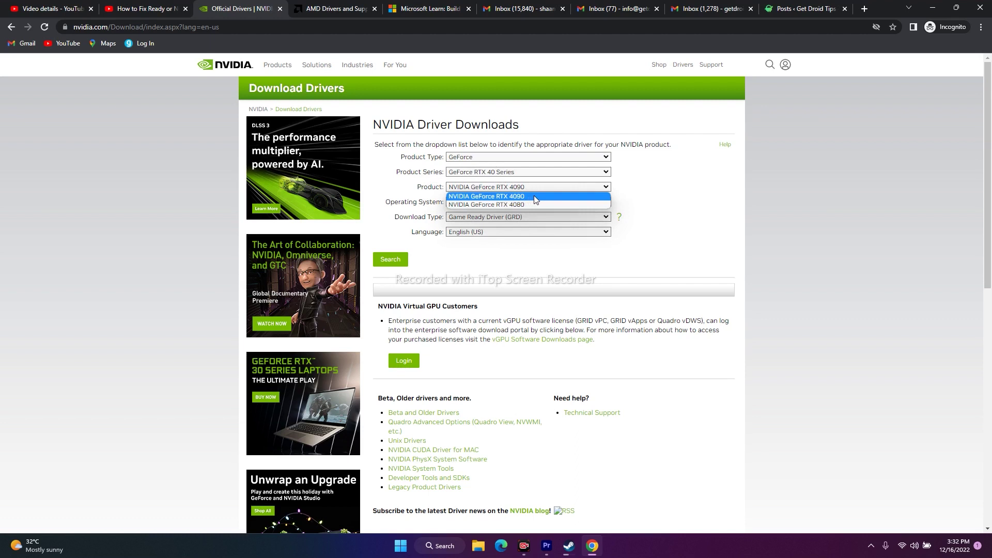
left_click(533, 197)
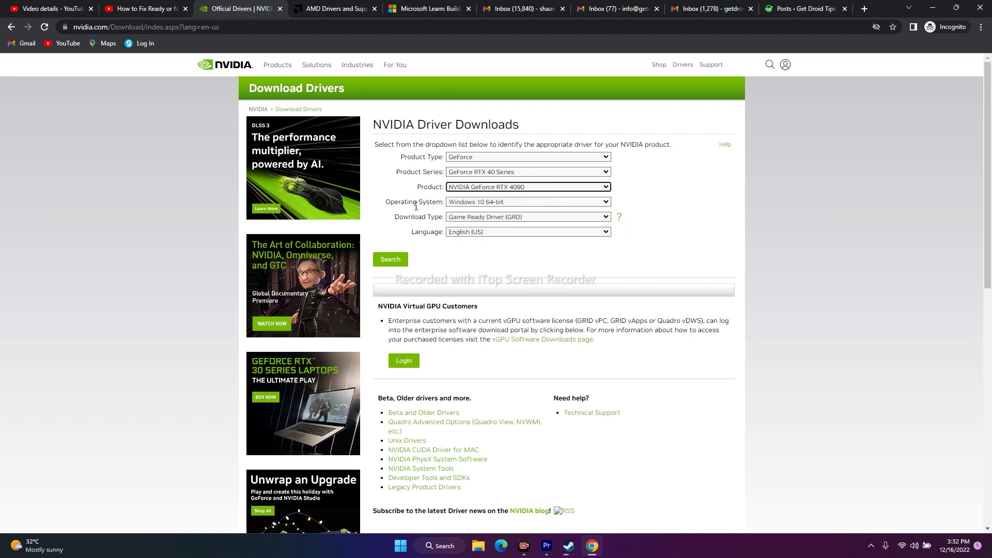
Set the operating system to Windows 11, search for the matching NVIDIA driver and check its version
left_click(502, 205)
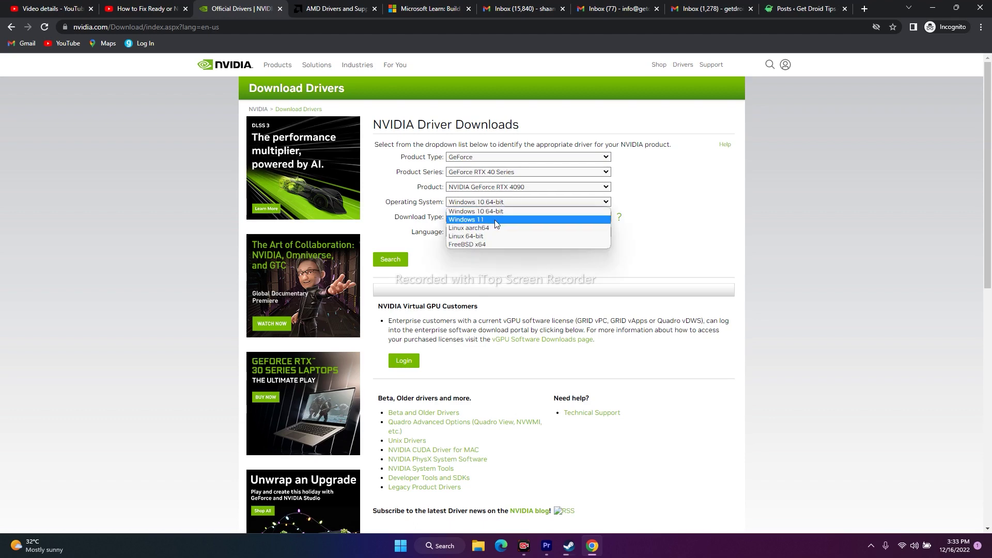
left_click(502, 219)
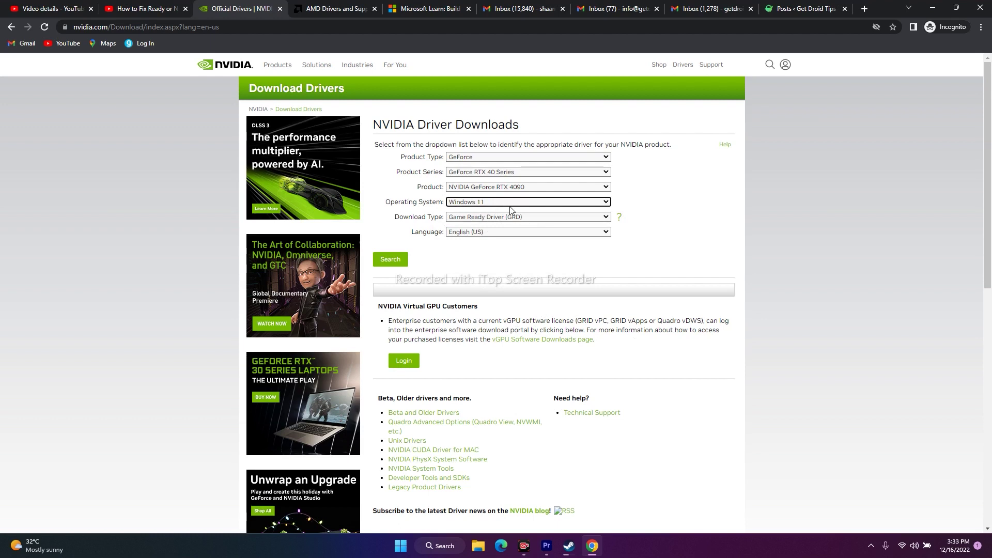
left_click(406, 261)
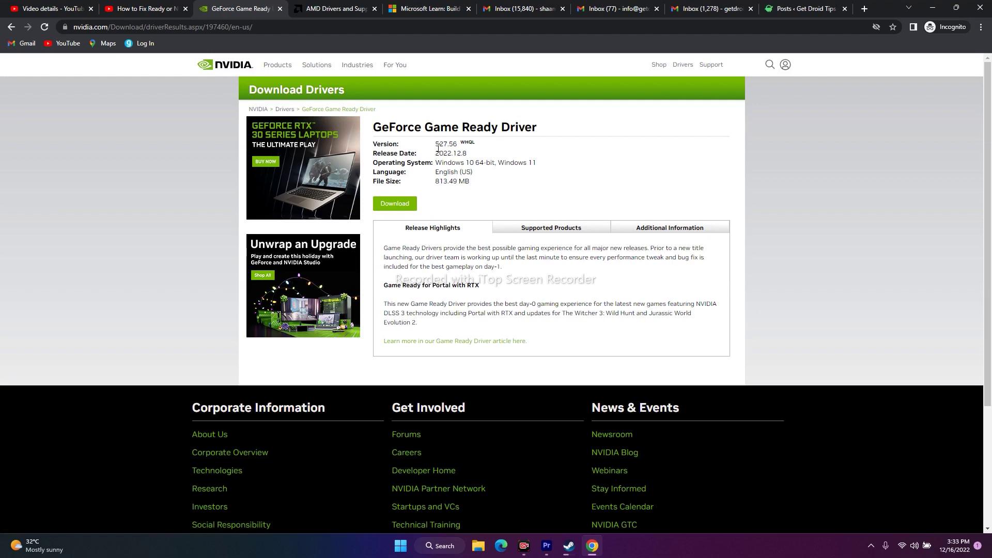
left_click_drag(438, 146, 460, 145)
left_click(509, 144)
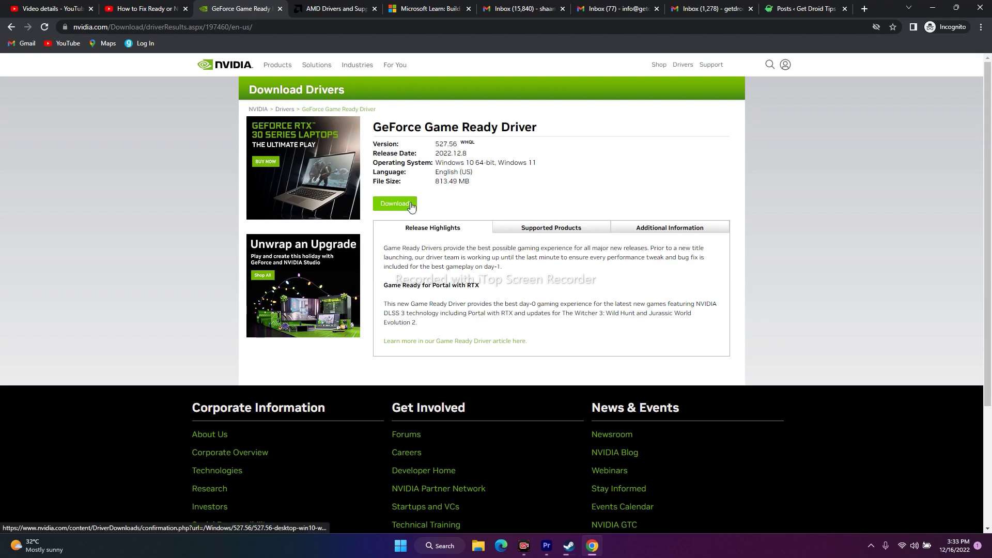
On the AMD Drivers and Support page, select Graphics, AMD Radeon RX 6000M Series and AMD Radeon RX 6700M, and submit the selection
left_click(361, 8)
scroll(672, 253, "down", 1)
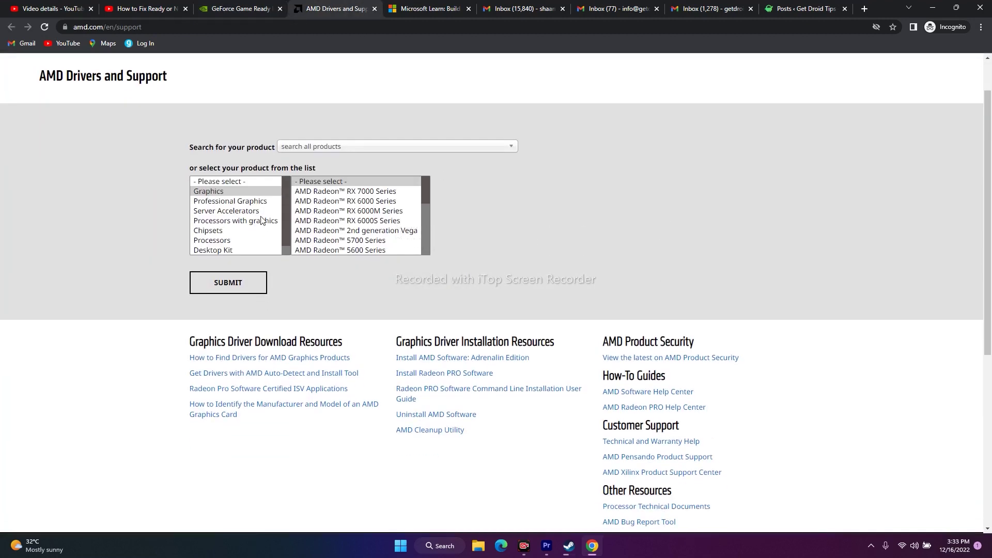
left_click(217, 193)
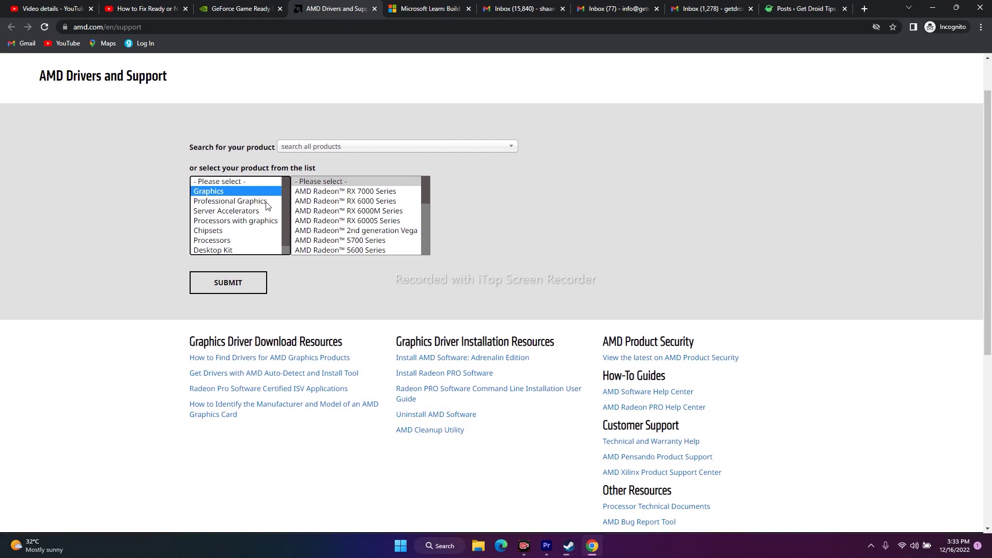
left_click(306, 211)
left_click(434, 193)
left_click(577, 211)
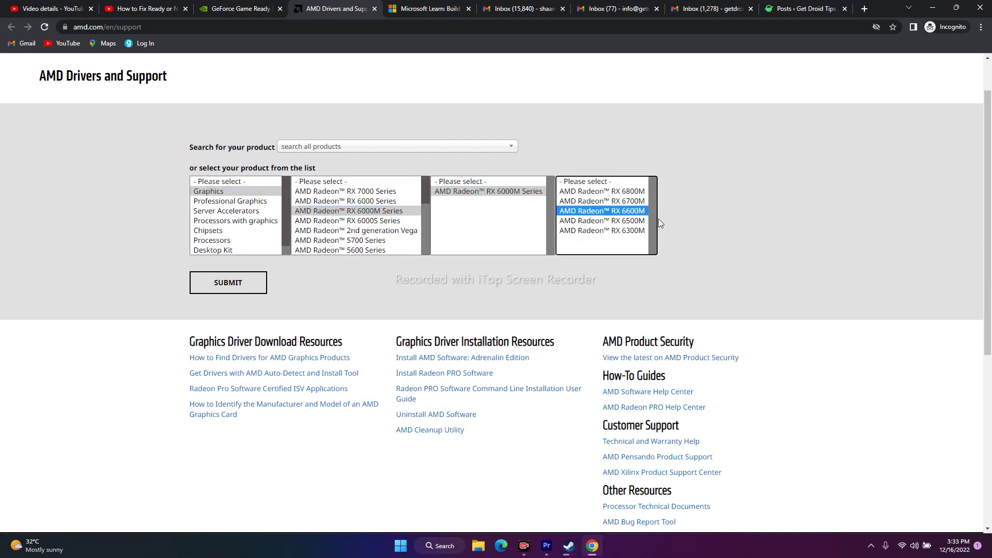
left_click(228, 282)
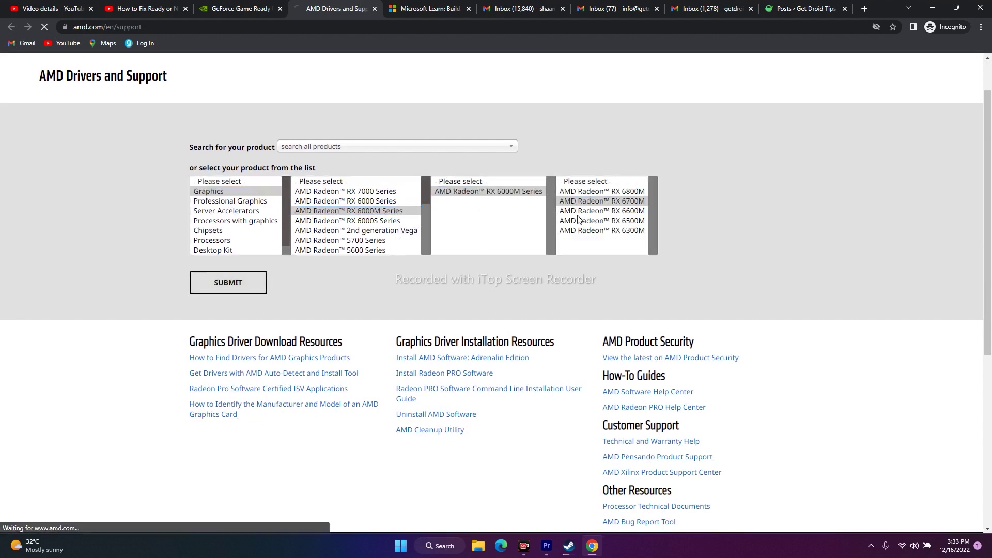
Examine the AMD driver downloads under Windows 11 - 64-Bit Edition and Windows 10 - 64-Bit Edition, collapsing each section again
scroll(315, 237, "down", 2)
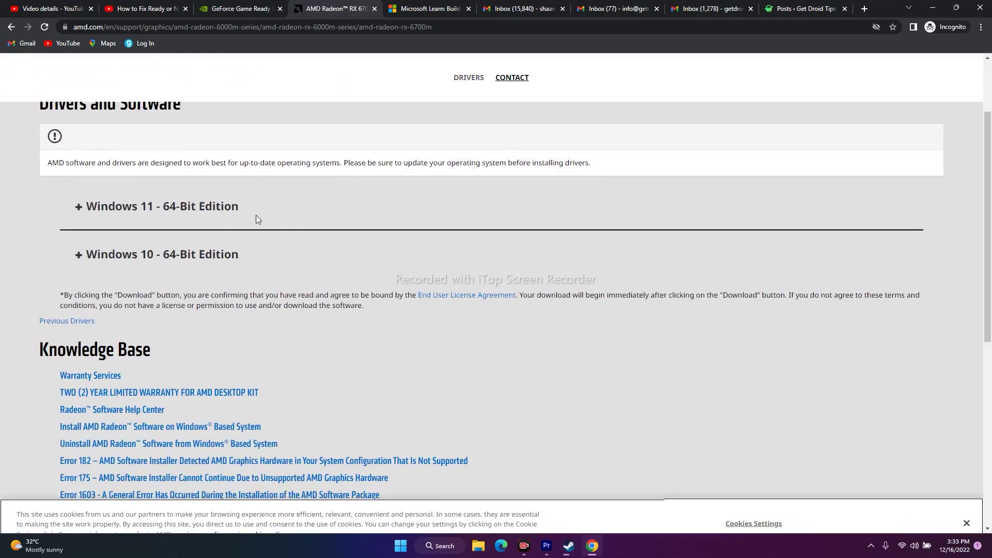
left_click(79, 206)
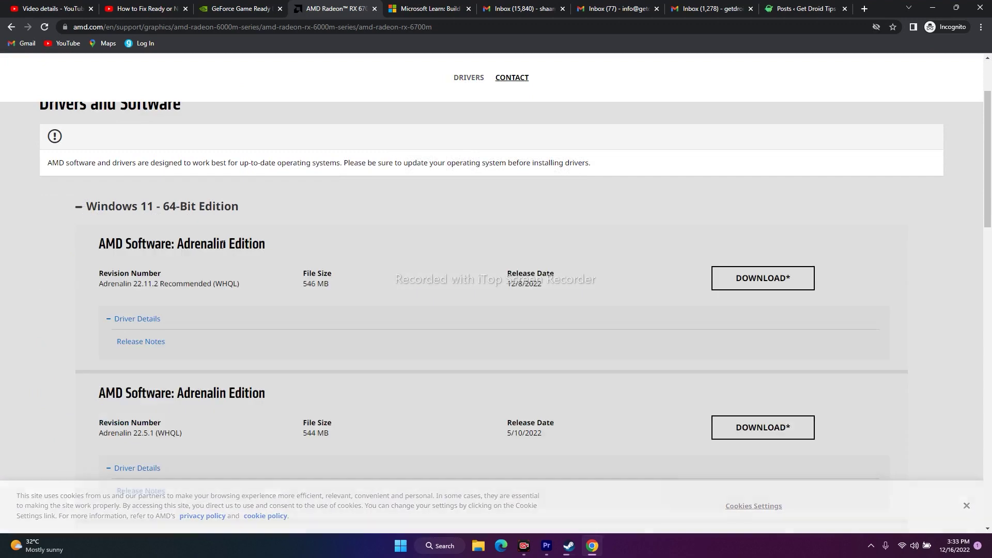
left_click(79, 208)
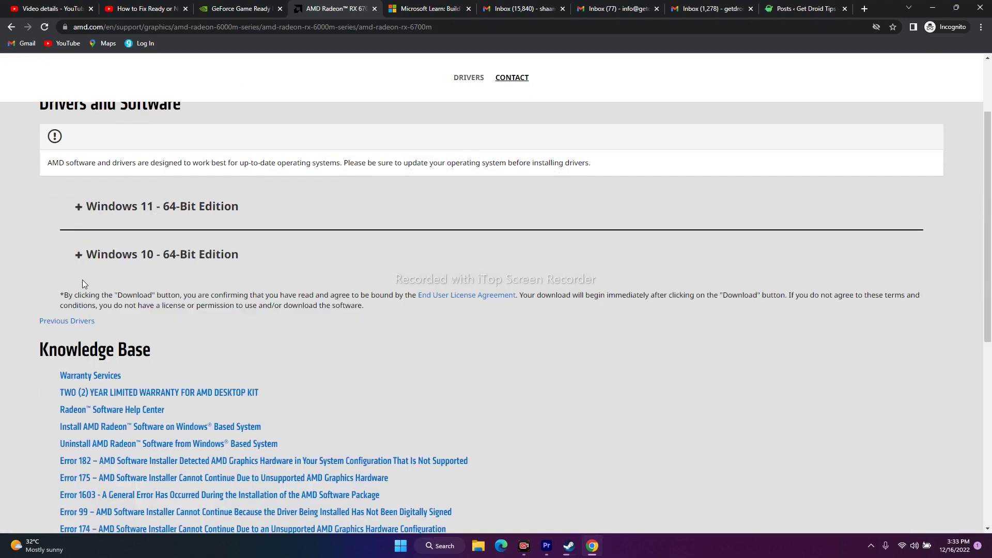
left_click(79, 260)
left_click(78, 256)
left_click(259, 5)
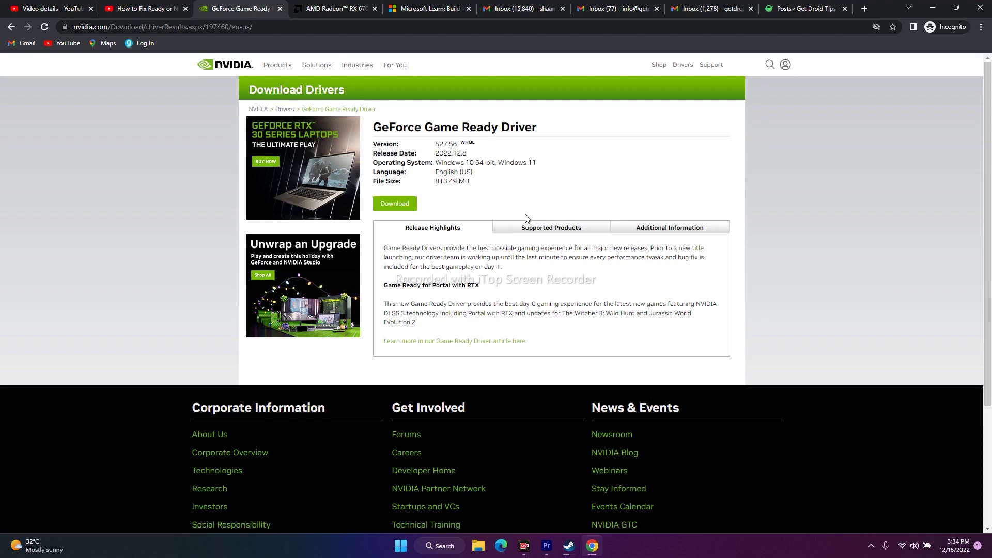
left_click(569, 546)
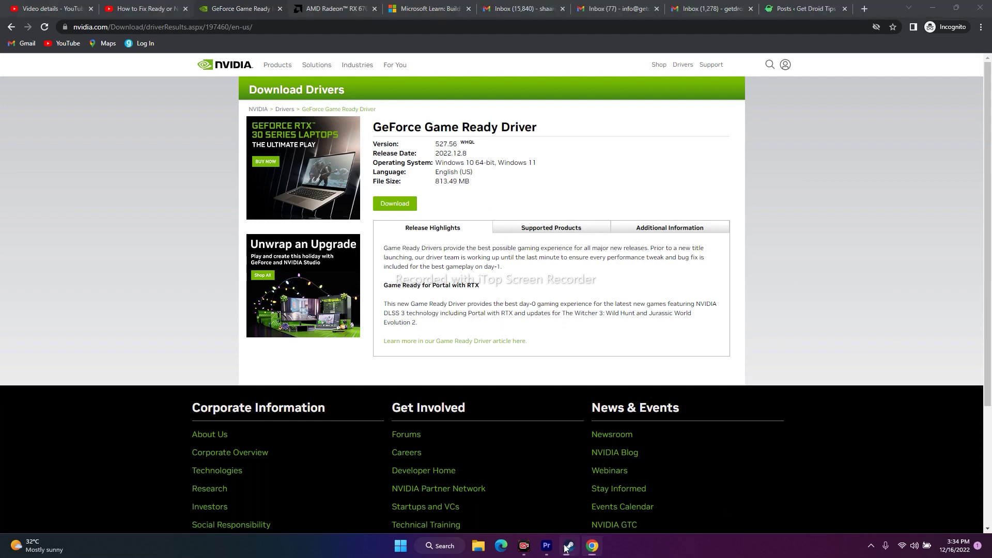
left_click(592, 546)
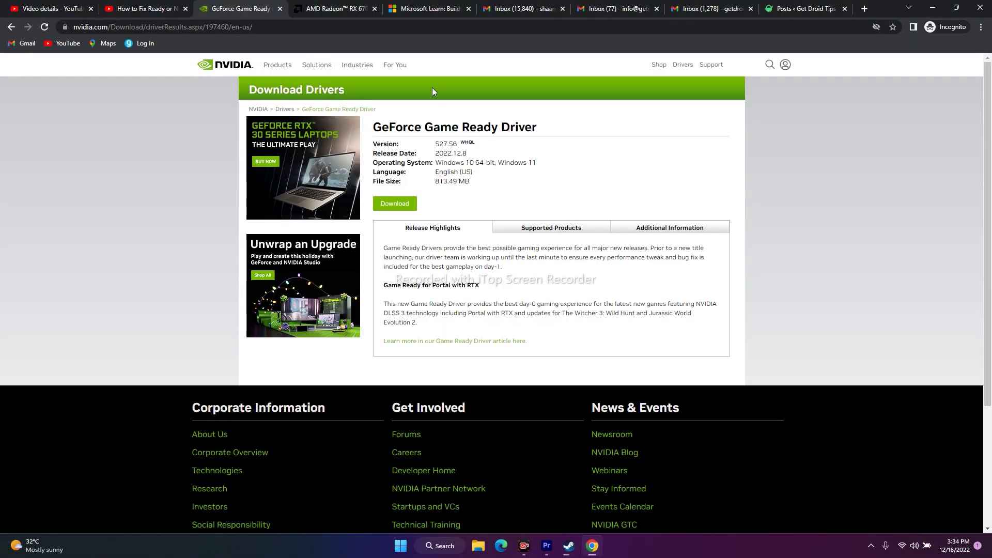
Look over the Microsoft Learn home page, then load google.com in the same tab
left_click(424, 9)
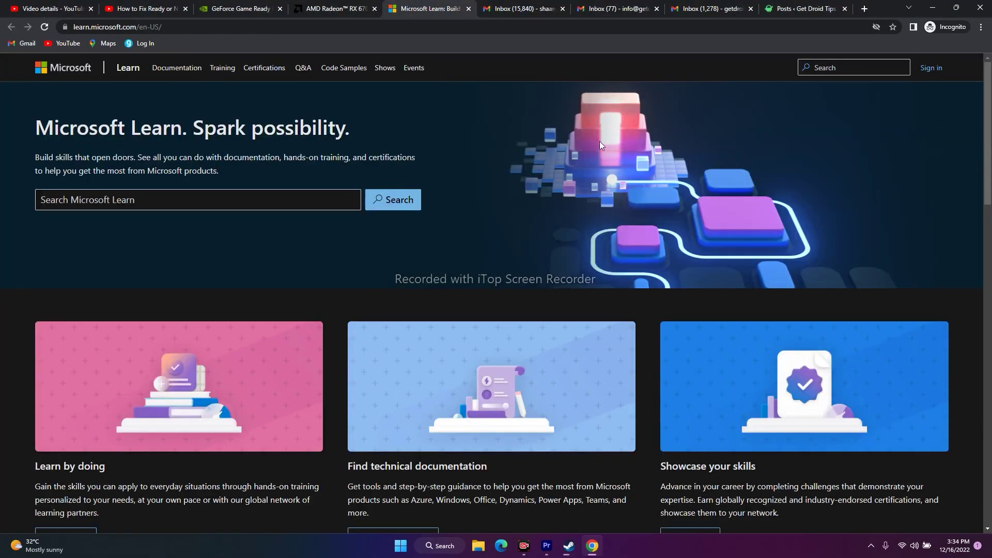
scroll(124, 98, "down", 6)
scroll(134, 77, "up", 6)
left_click(165, 27)
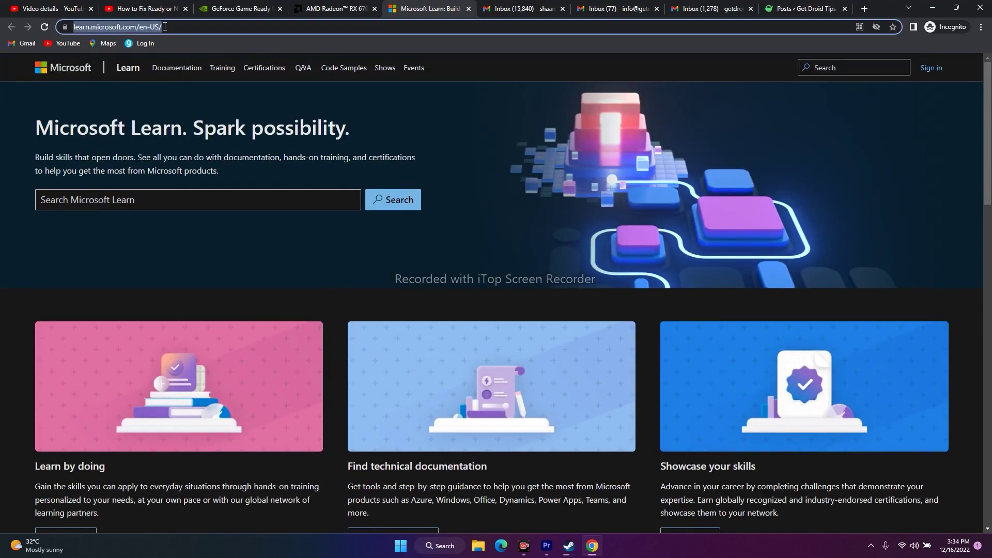
key("BackSpace")
type("google.com")
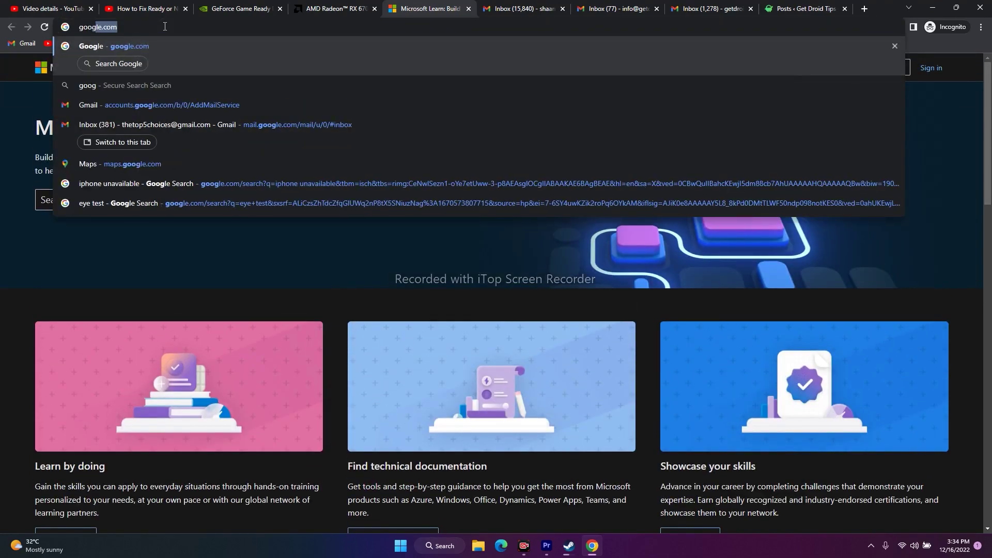
key("Return")
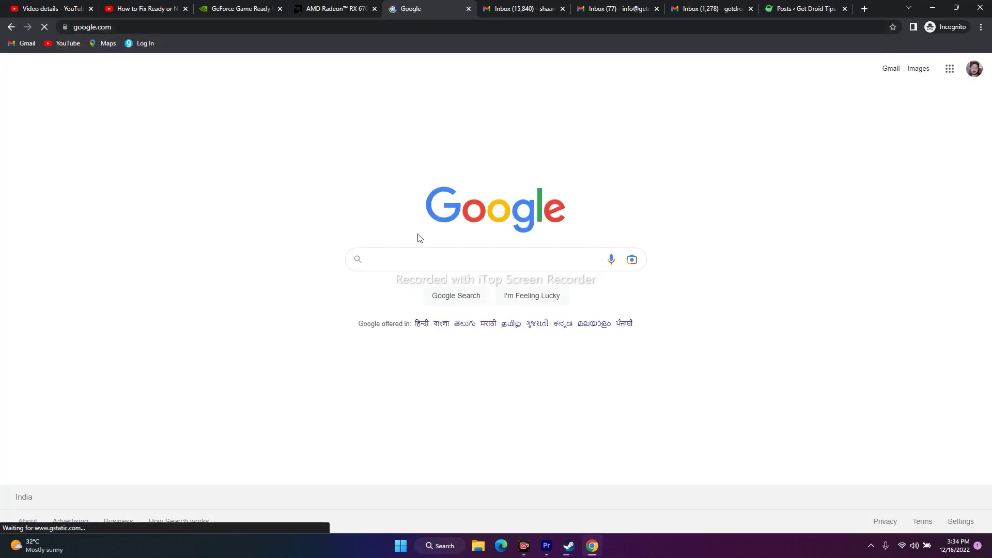
Find the Microsoft Visual C++ Redistributable latest supported downloads page through Google and view its Visual Studio 2015, 2017, 2019, and 2022 download links
left_click(415, 272)
left_click(434, 359)
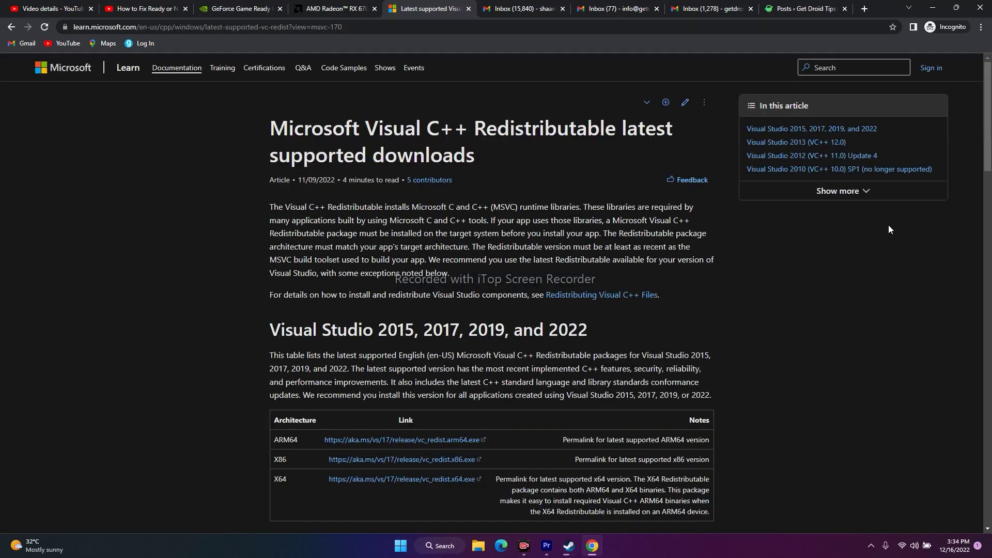
scroll(888, 226, "down", 3)
scroll(888, 225, "down", 3)
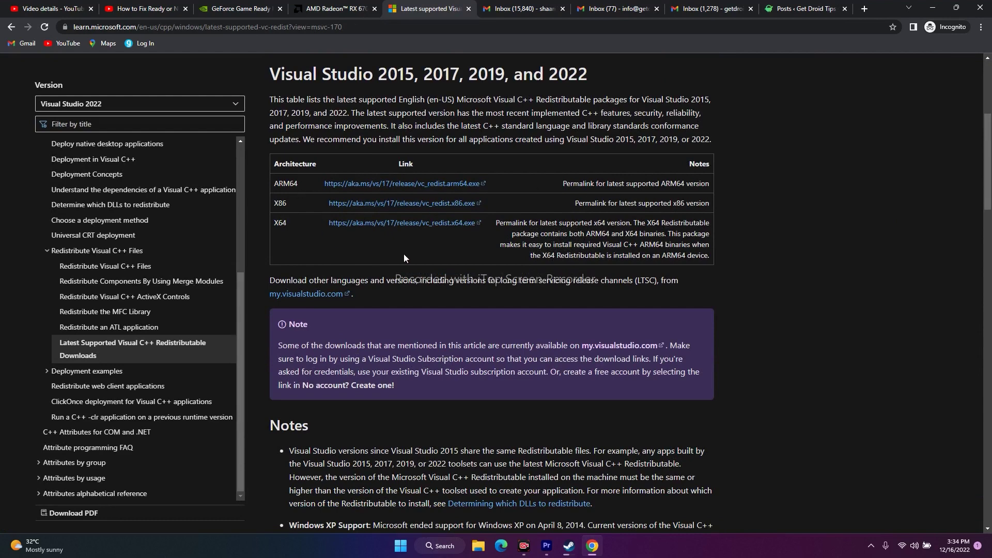
Check the PC's system type on the About page of Windows Settings, highlighting the entry, and close Settings
key("super+s")
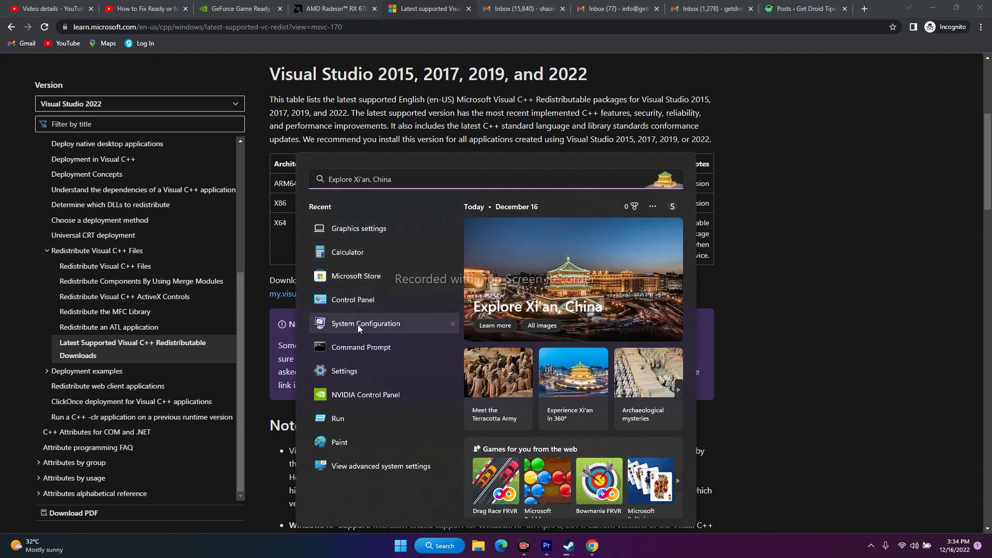
left_click(361, 371)
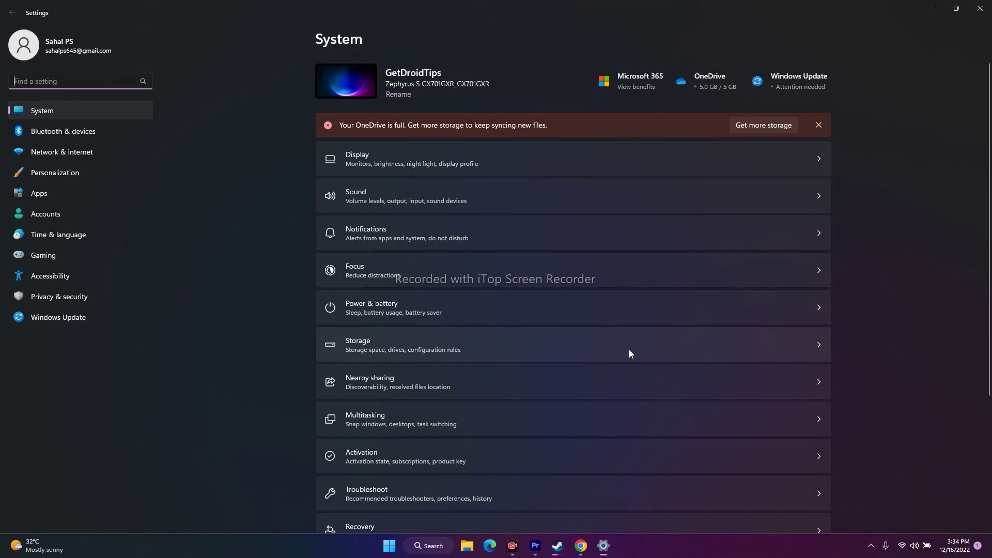
left_click(51, 111)
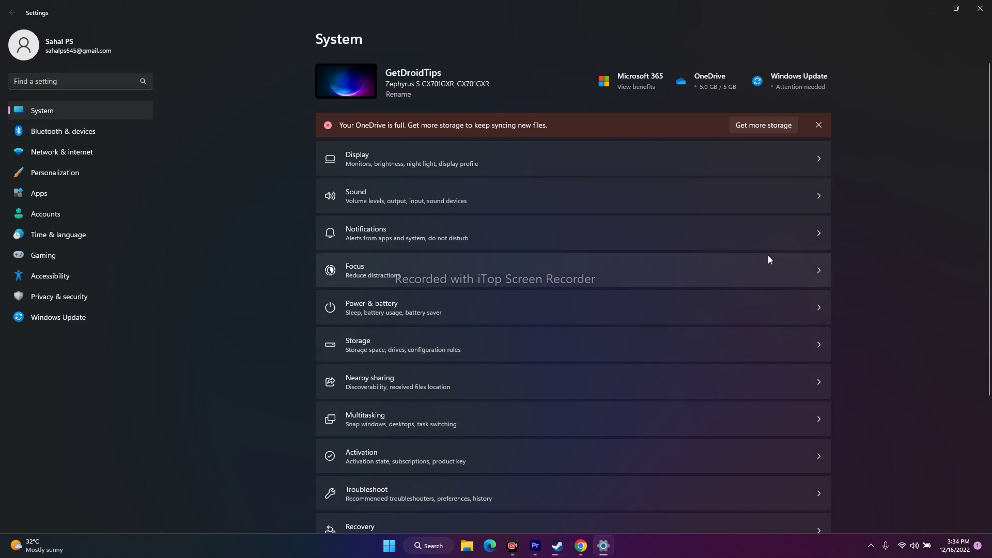
scroll(768, 260, "down", 5)
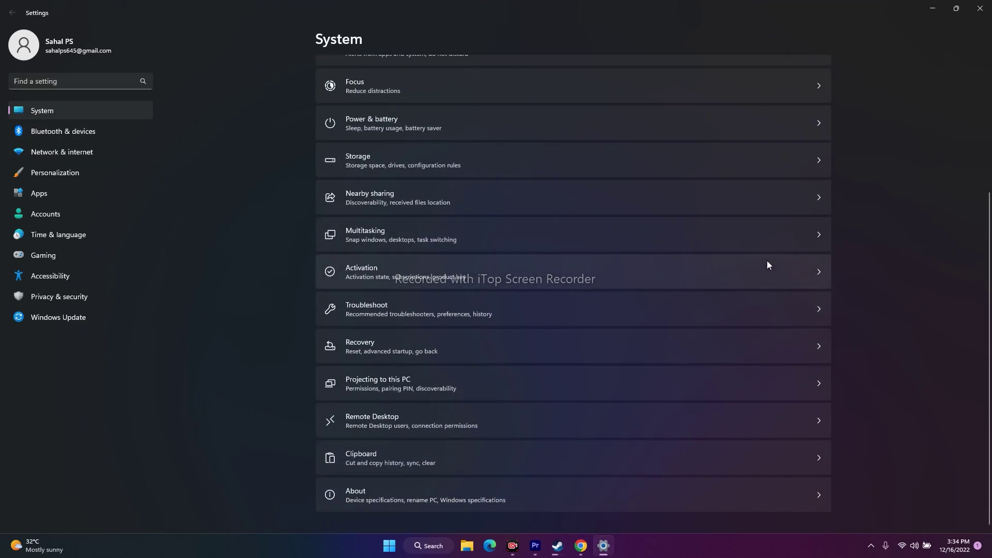
left_click(510, 483)
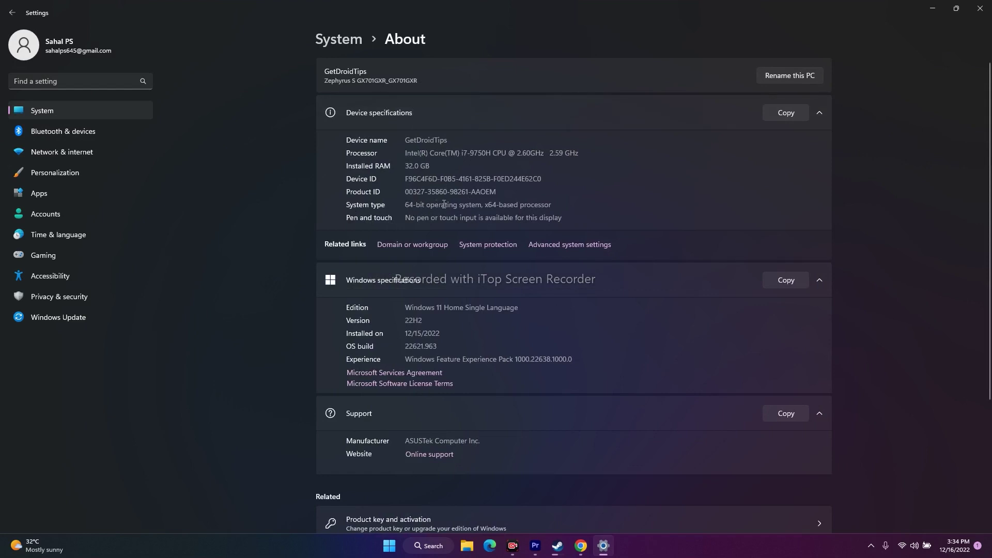
left_click_drag(555, 203, 404, 204)
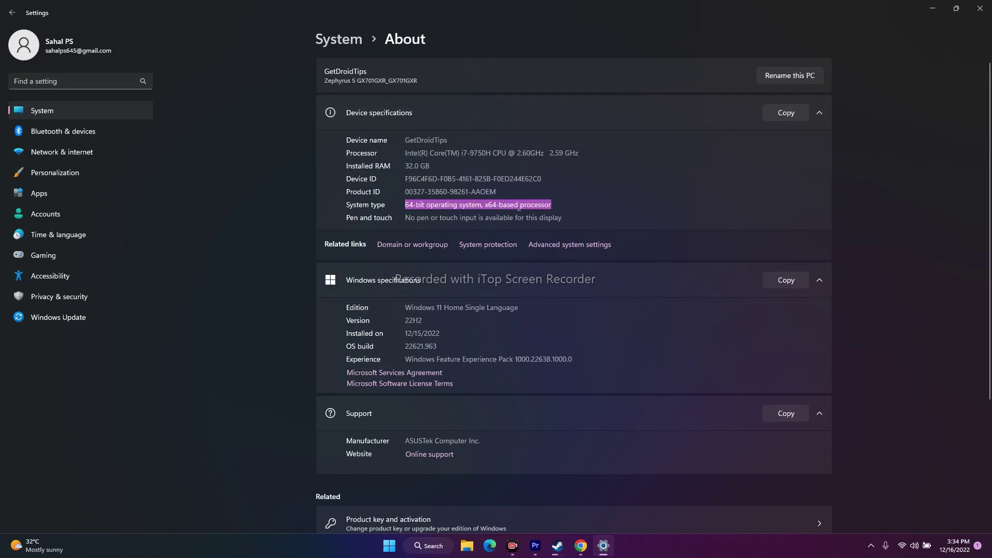
left_click(979, 8)
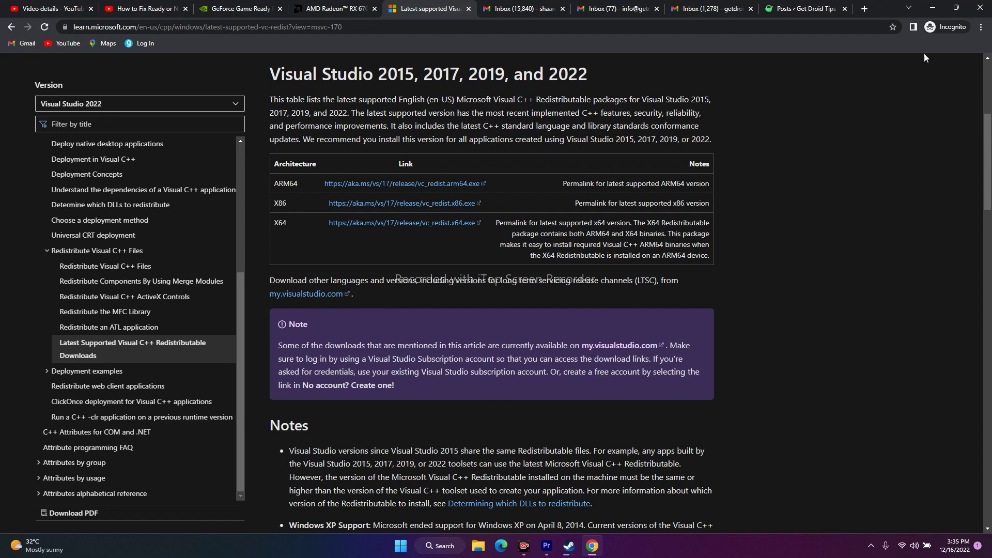
Minimize the browser and Steam windows and open the Windows Graphics settings page with custom options for apps
left_click(932, 8)
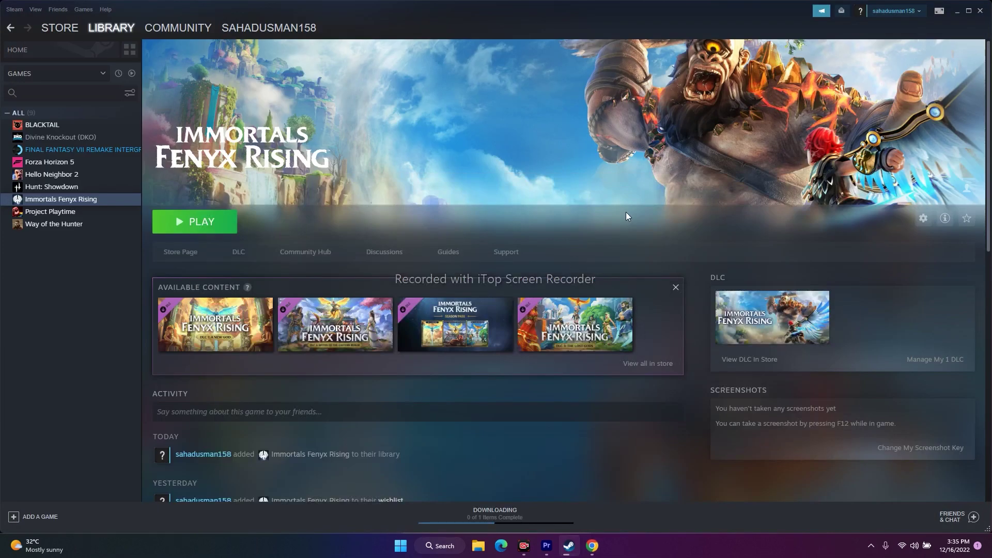
left_click(956, 12)
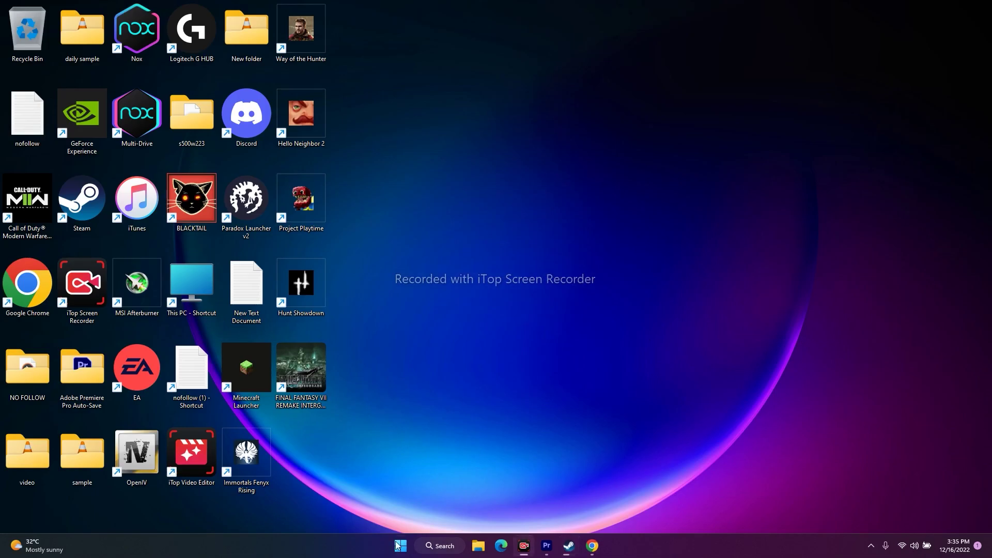
left_click(430, 545)
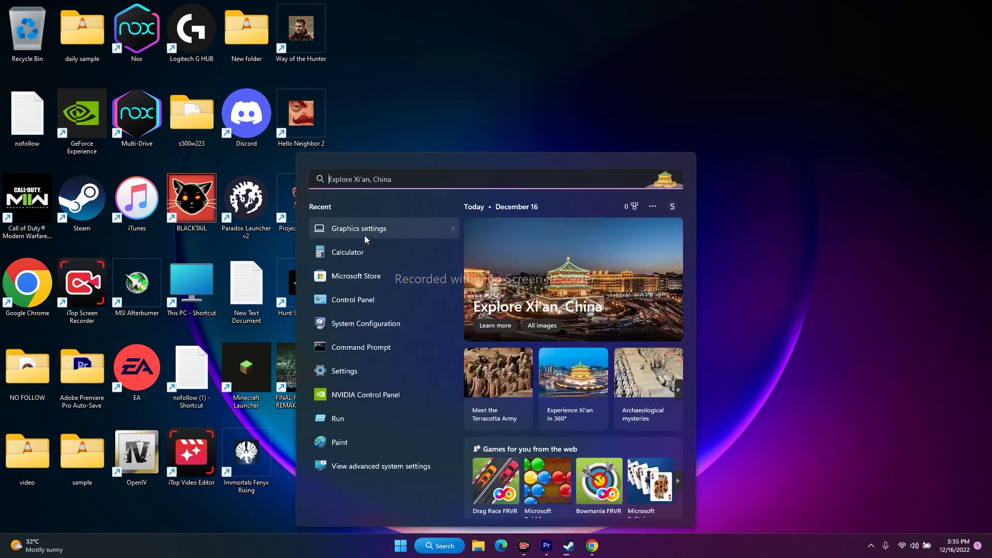
left_click(365, 230)
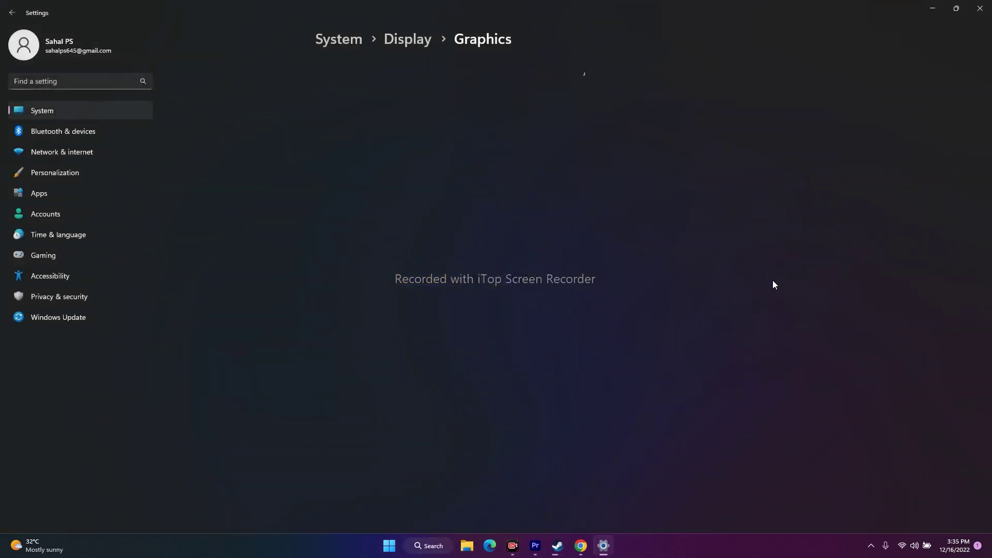
scroll(841, 189, "down", 2)
scroll(840, 188, "up", 4)
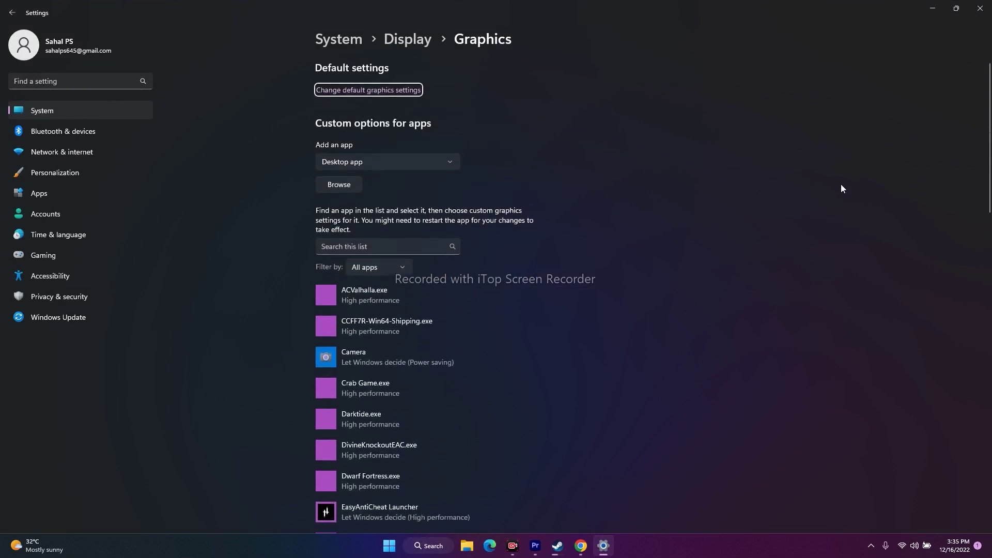
Browse for a desktop app to add, going to the Steam folder in Program Files (x86) on drive C
left_click(342, 181)
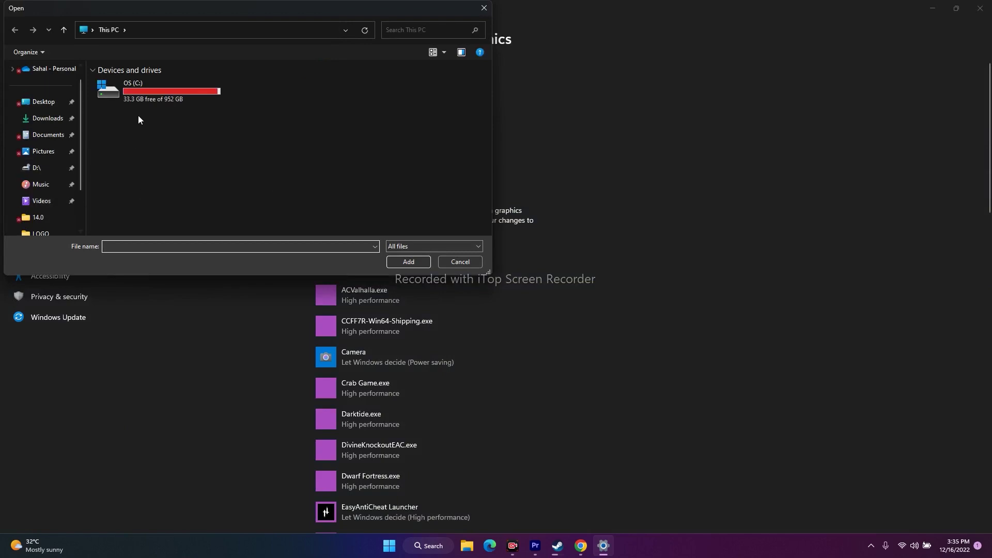
double_click(175, 83)
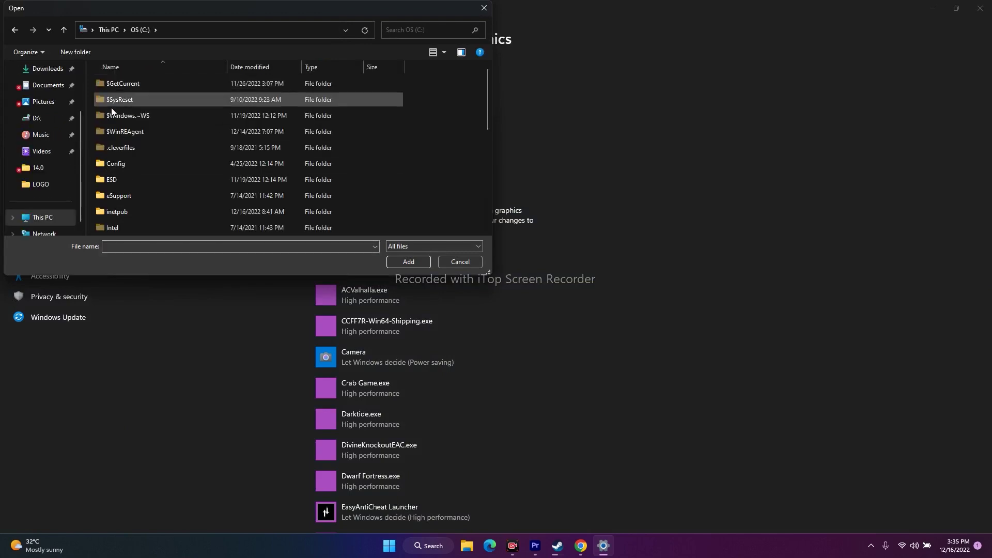
scroll(150, 132, "down", 1)
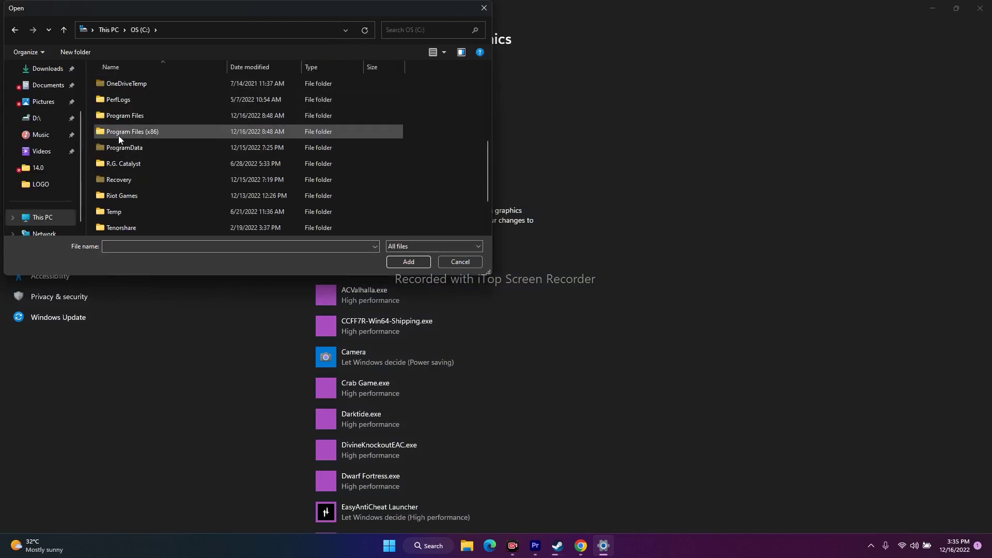
double_click(150, 131)
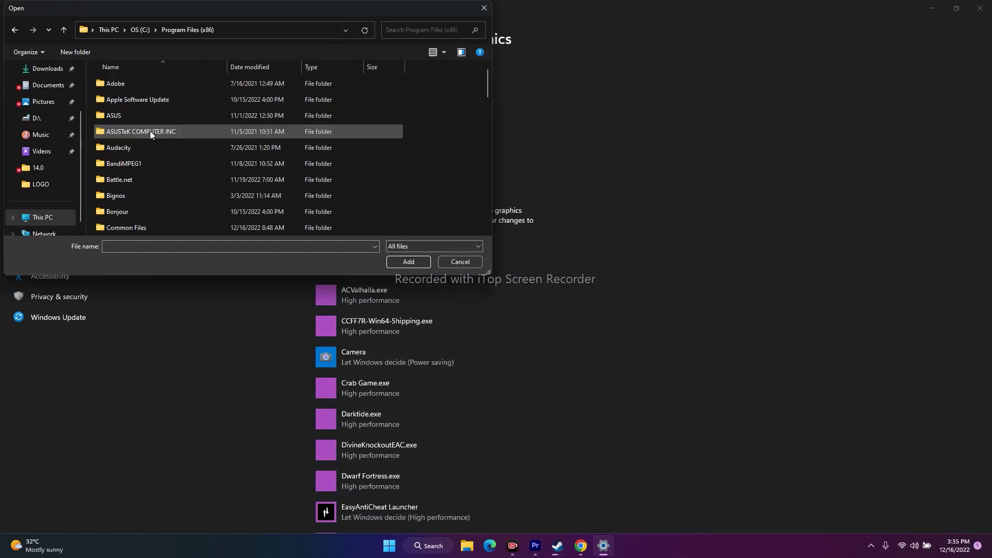
scroll(163, 131, "down", 4)
scroll(164, 131, "down", 7)
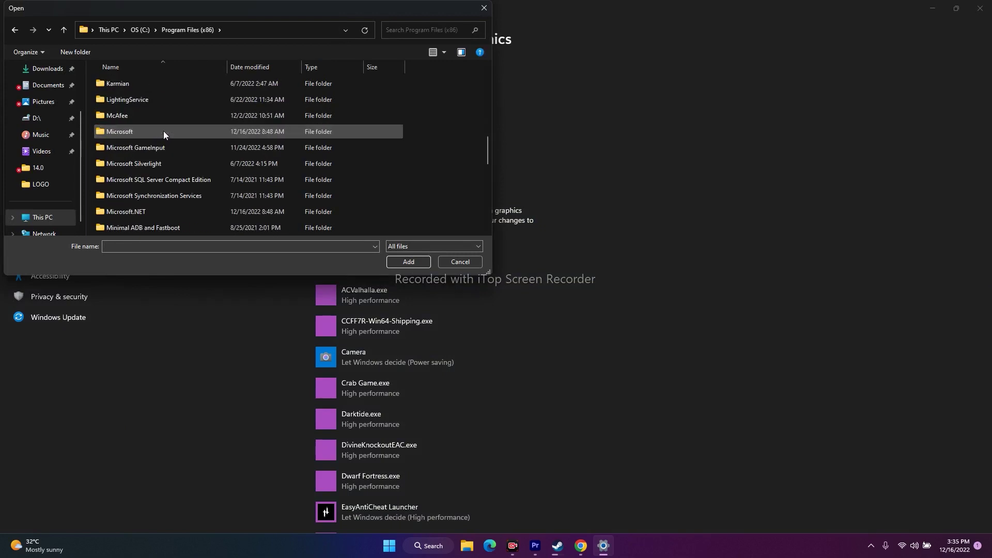
scroll(163, 132, "down", 1)
double_click(141, 149)
scroll(155, 129, "down", 3)
scroll(154, 132, "down", 2)
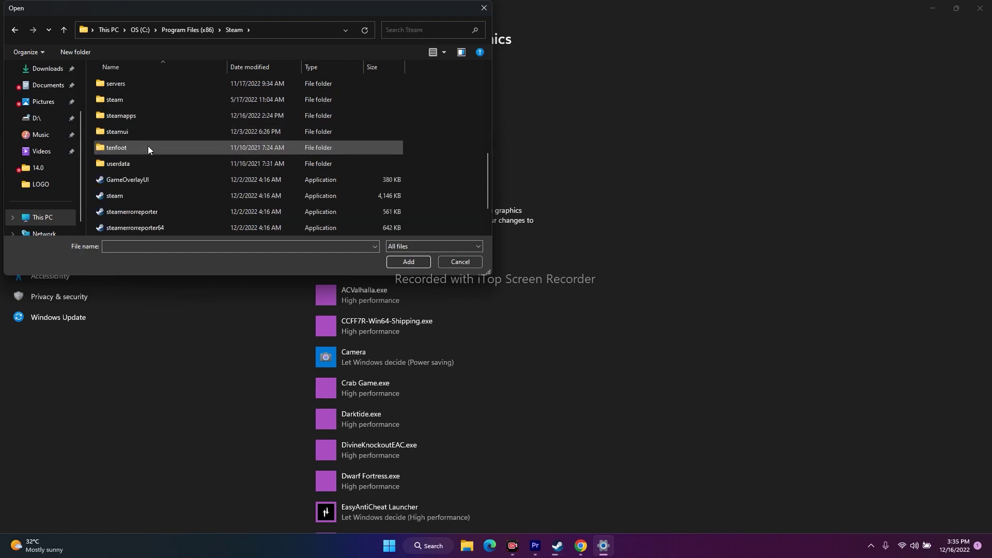
Try to add the ImmortalsFenyxRising application from steamapps\common\Immortals Fenyx Rising to the custom graphics app list
double_click(157, 123)
double_click(139, 82)
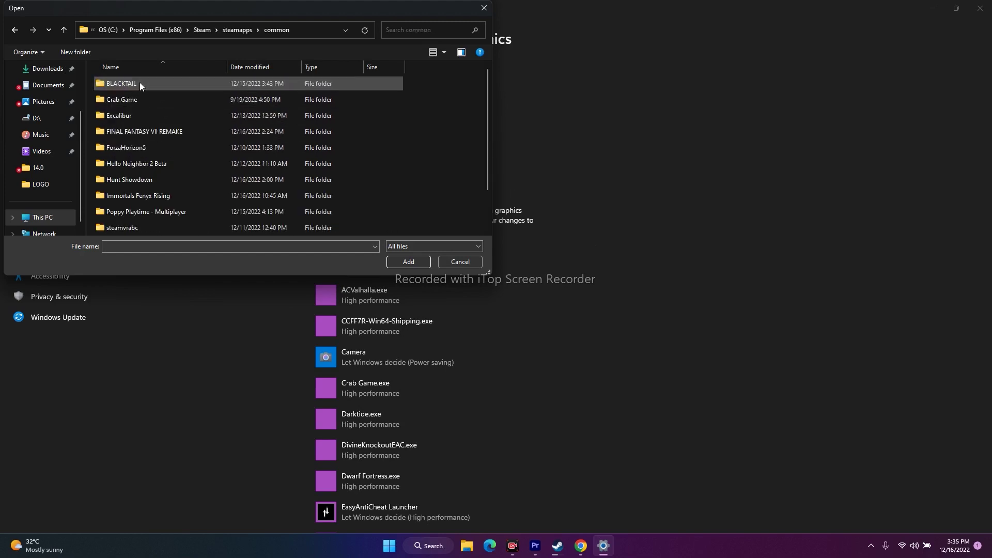
double_click(169, 196)
scroll(200, 149, "down", 5)
scroll(154, 181, "down", 4)
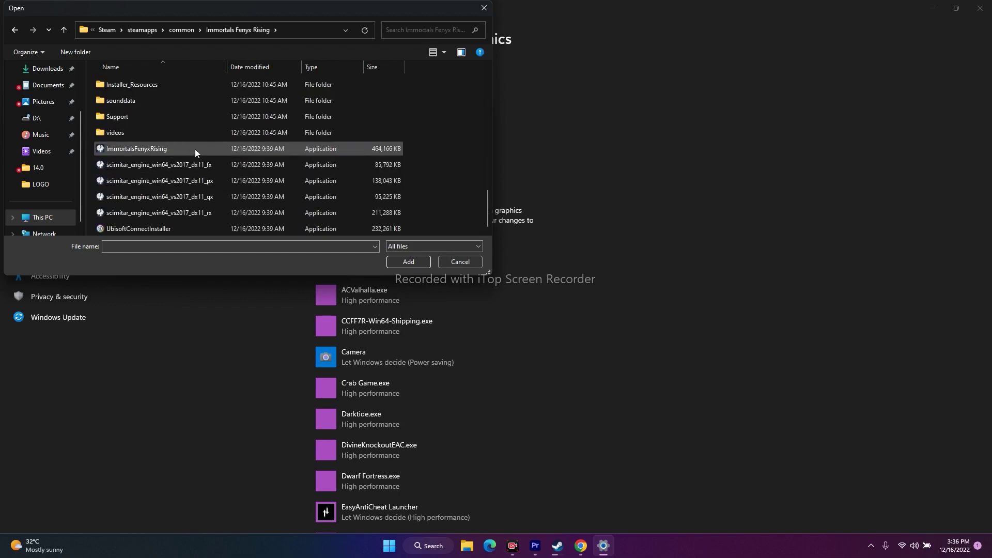
left_click(217, 149)
left_click(398, 261)
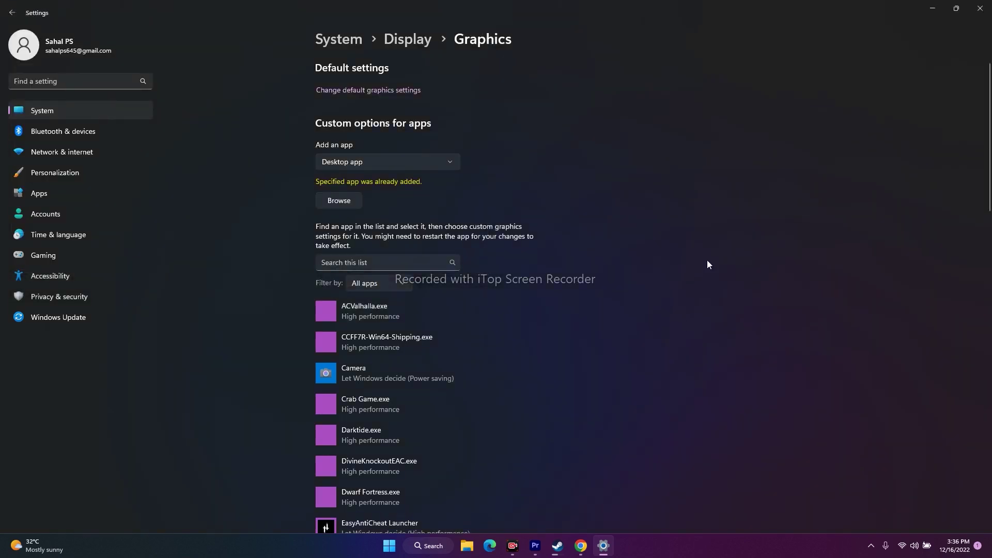
Set the graphics preference of ImmortalsFenyxRising to High performance, save it and close Settings
scroll(707, 261, "down", 4)
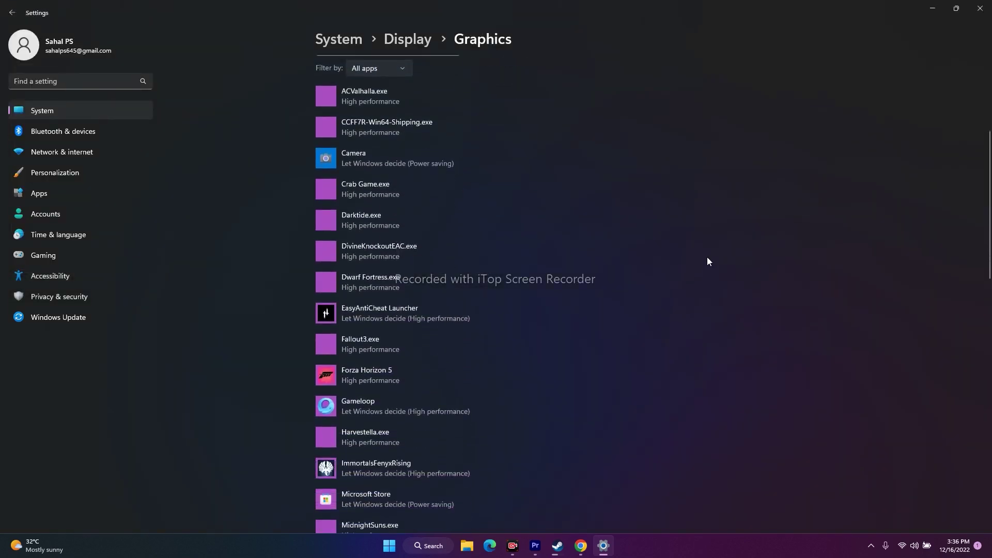
left_click(402, 122)
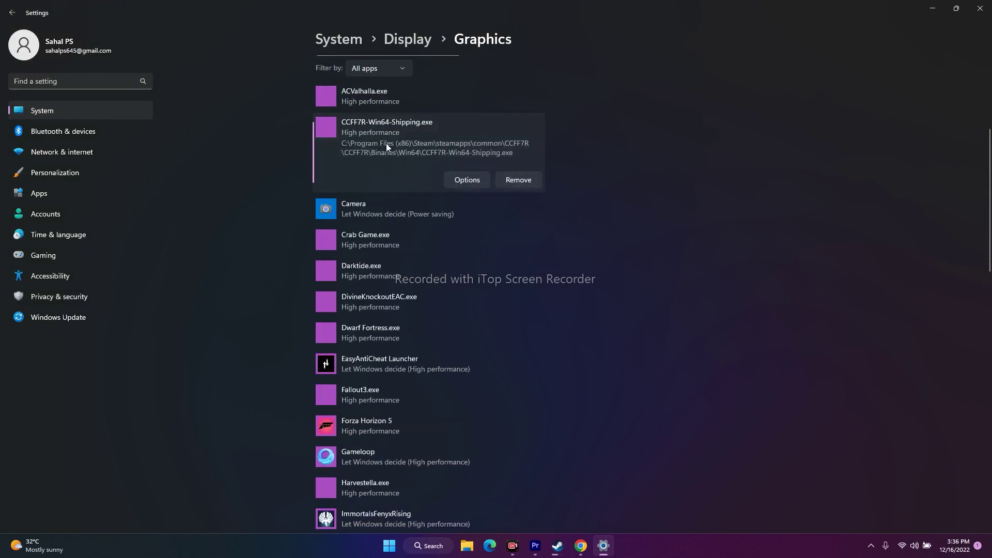
scroll(659, 200, "down", 7)
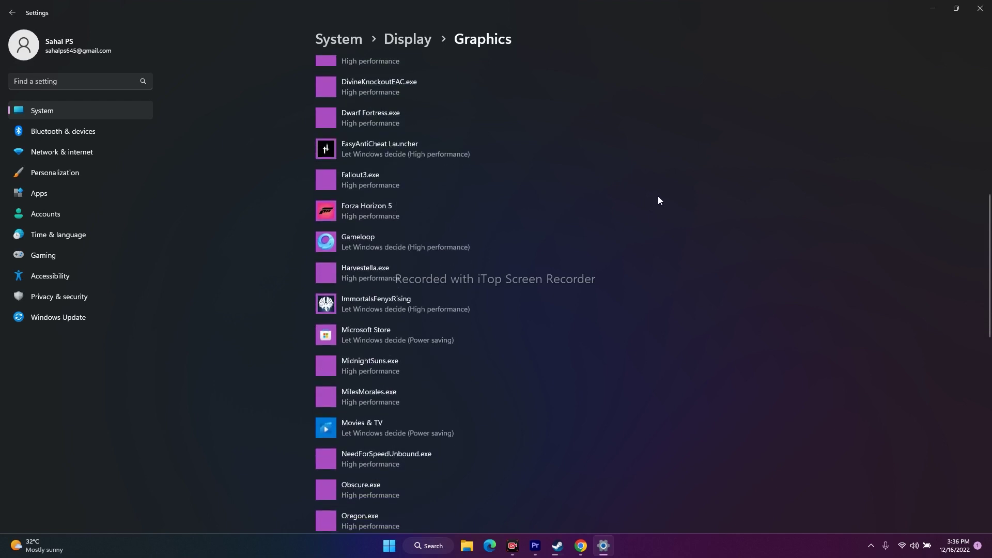
left_click(372, 159)
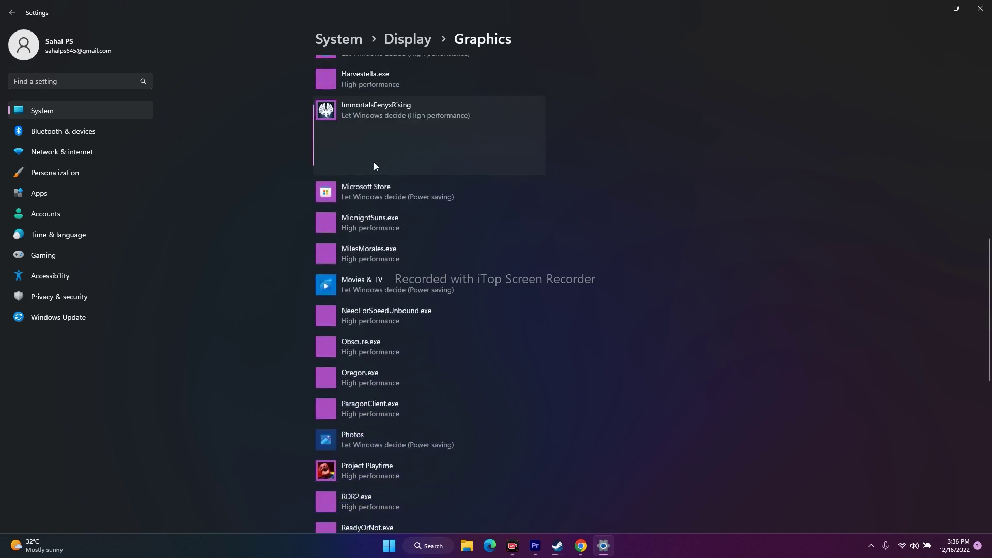
left_click(466, 163)
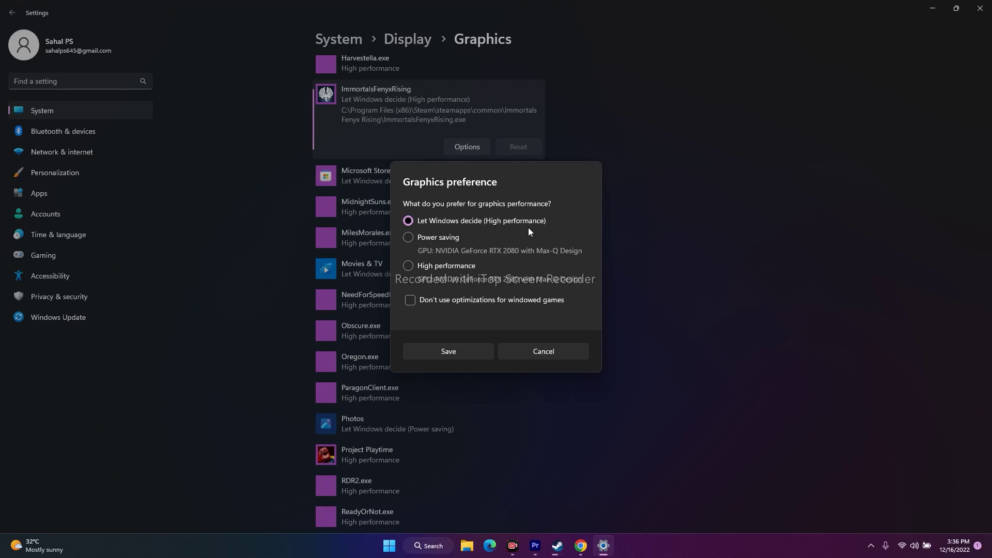
left_click(409, 266)
left_click(473, 356)
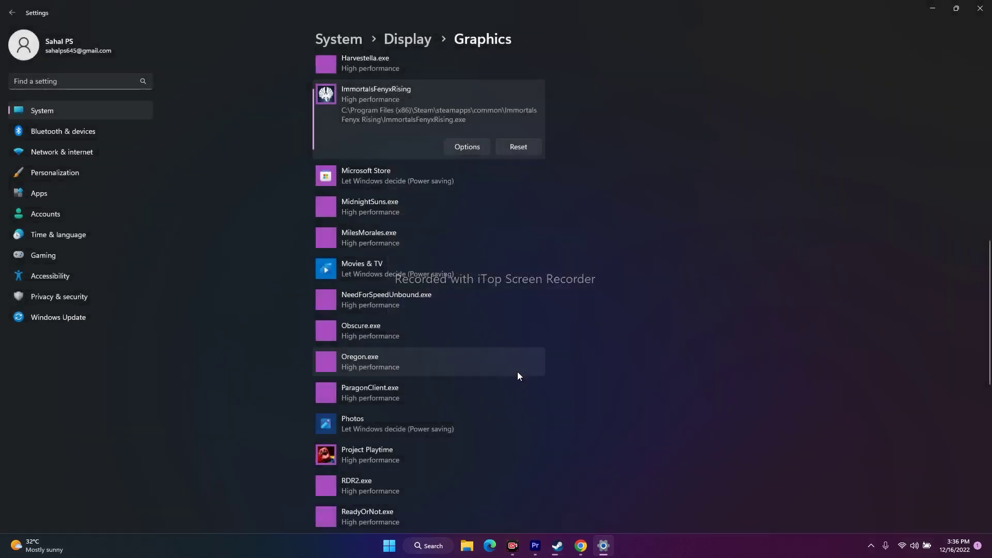
left_click(979, 8)
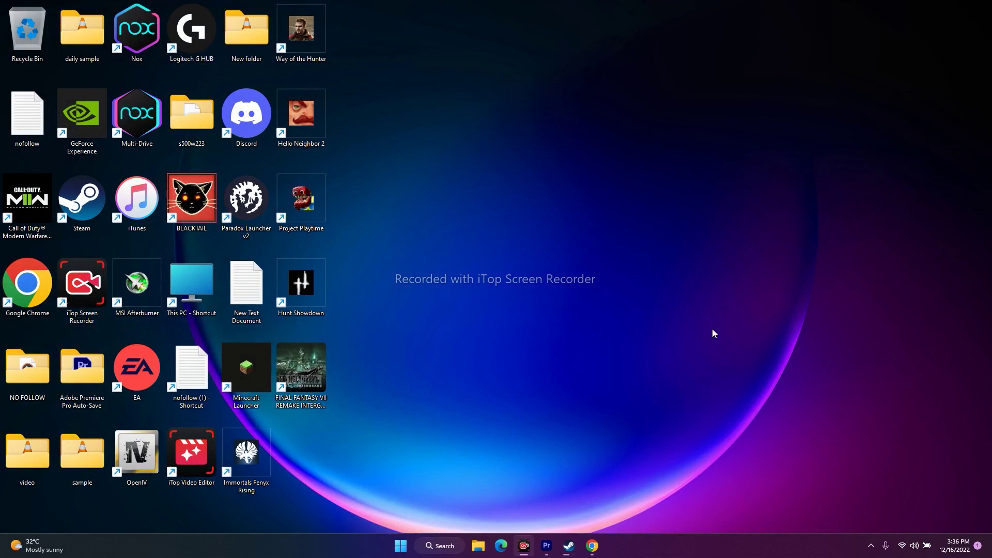
Switch to Steam and browse the local files of Immortals Fenyx Rising, maximizing the installation folder window
left_click(592, 545)
left_click(591, 545)
left_click(569, 545)
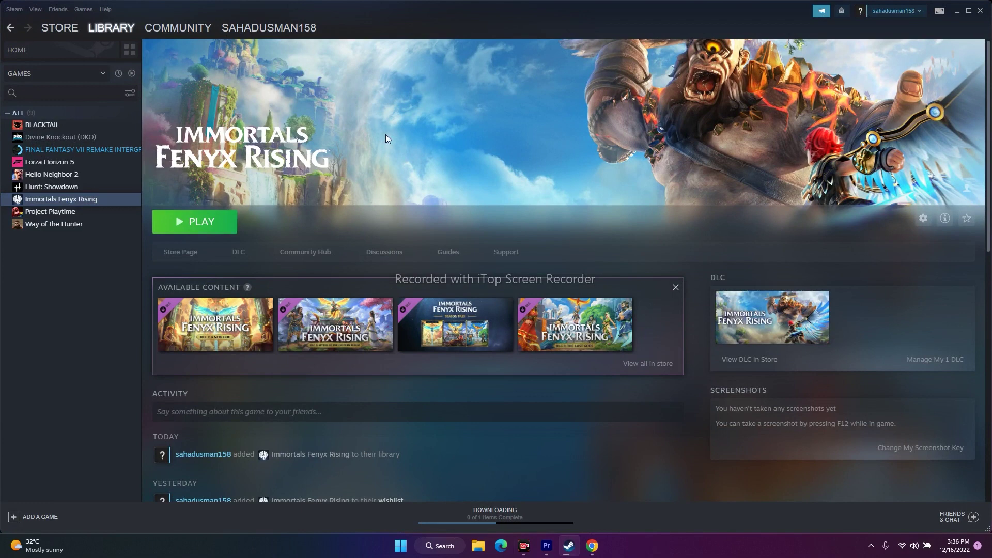
right_click(83, 202)
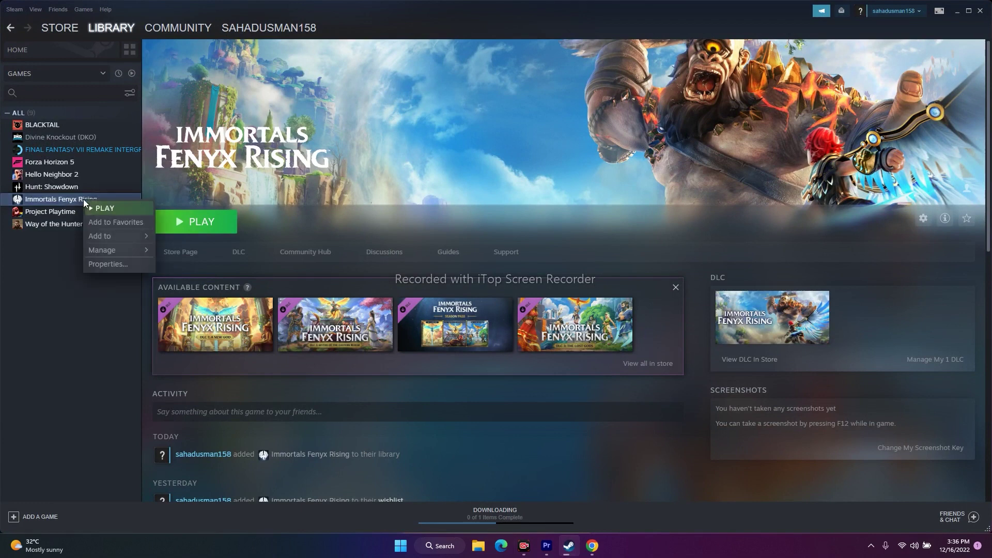
left_click(91, 261)
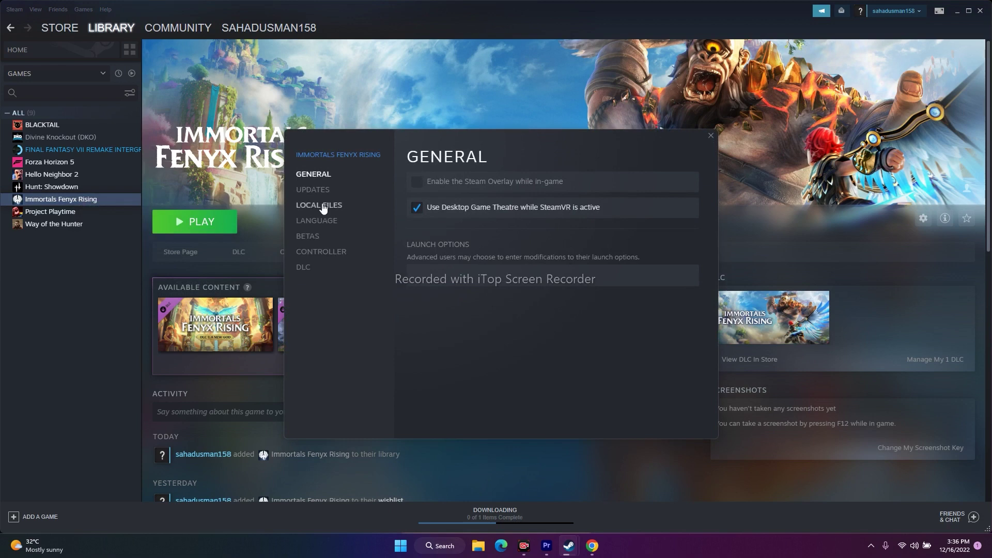
left_click(323, 206)
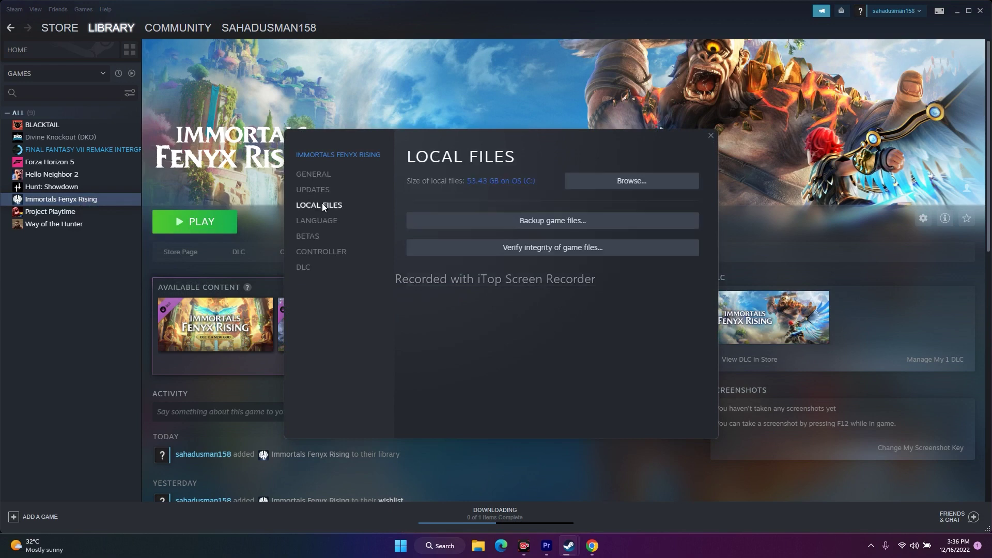
left_click(631, 182)
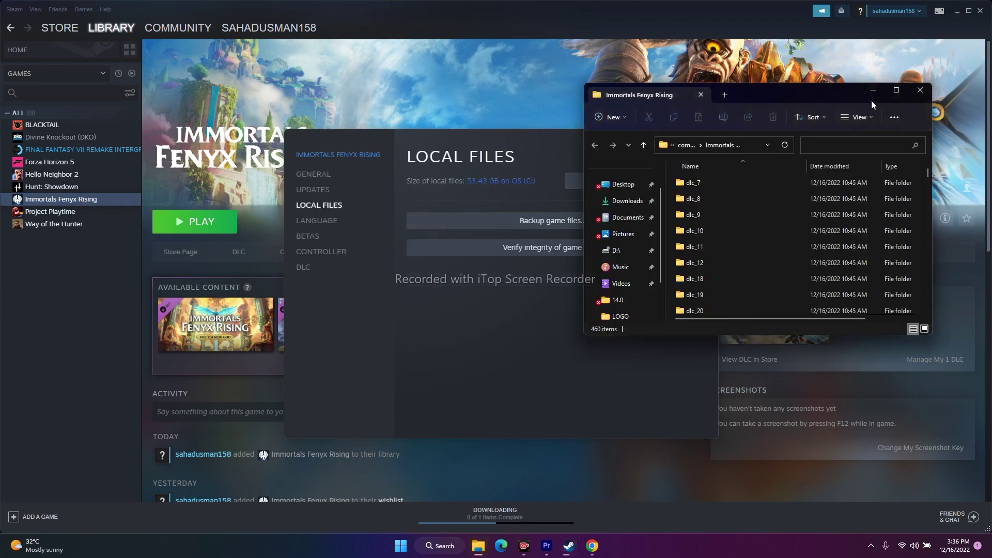
left_click(889, 93)
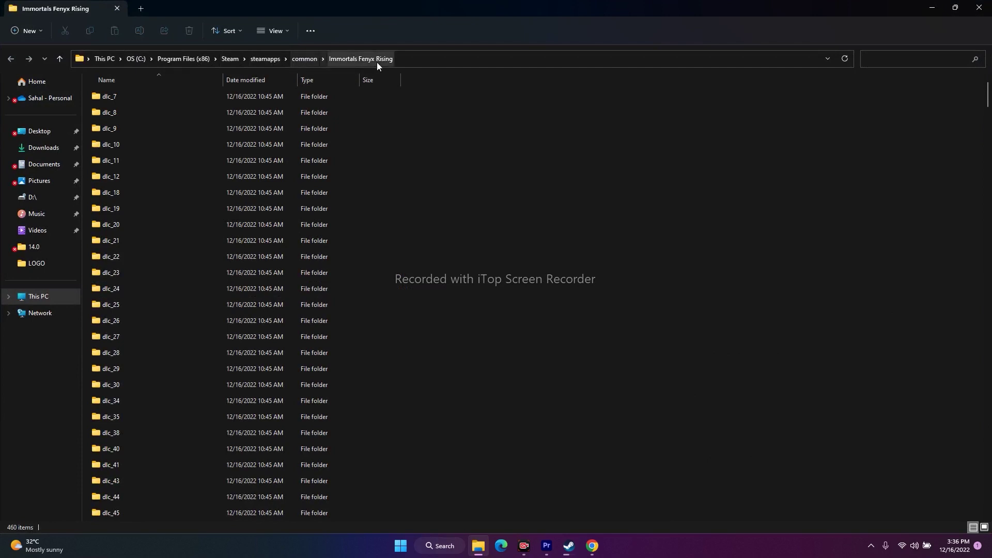
Look through the Immortals Fenyx Rising installation folder for the game's application files
scroll(361, 297, "down", 9)
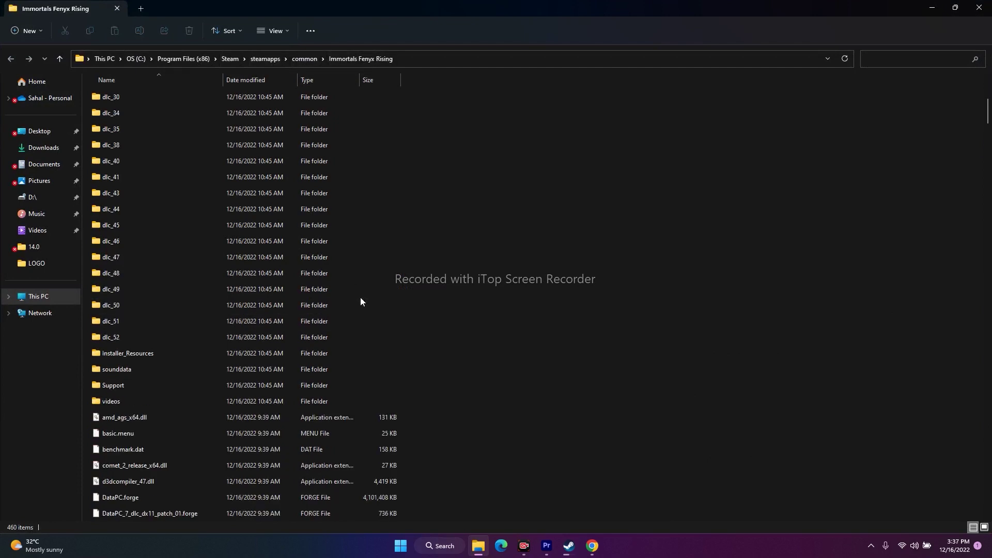
scroll(501, 303, "down", 6)
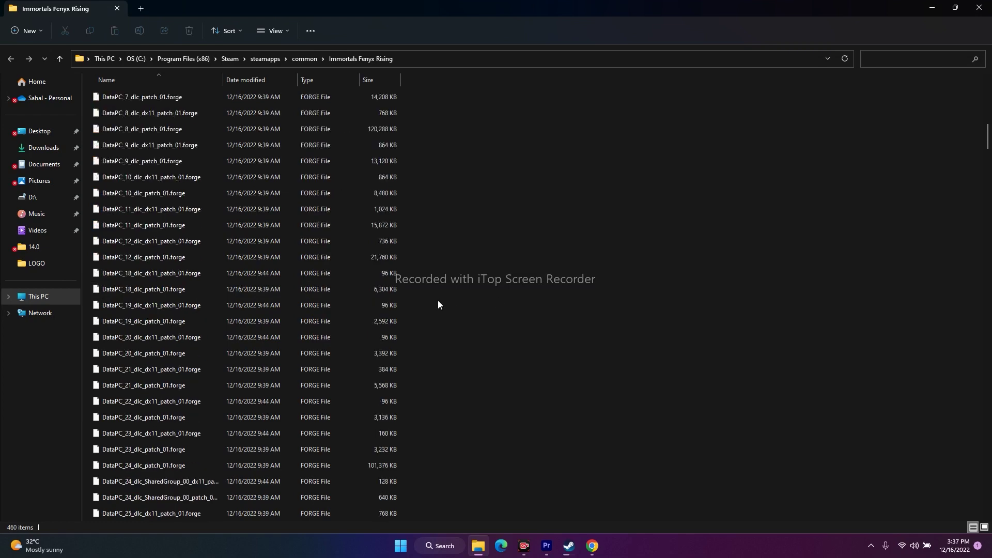
scroll(193, 240, "up", 4)
scroll(222, 261, "down", 15)
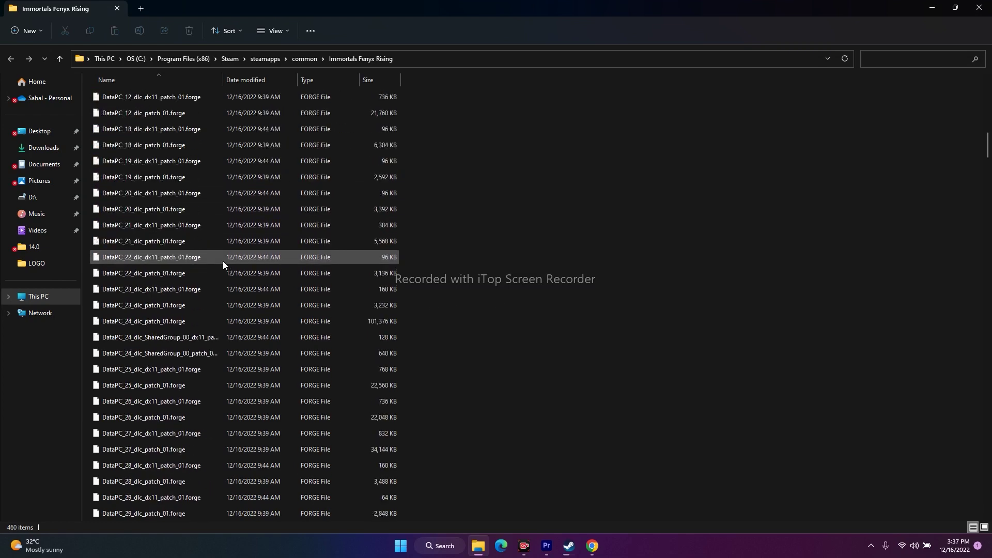
scroll(222, 261, "down", 20)
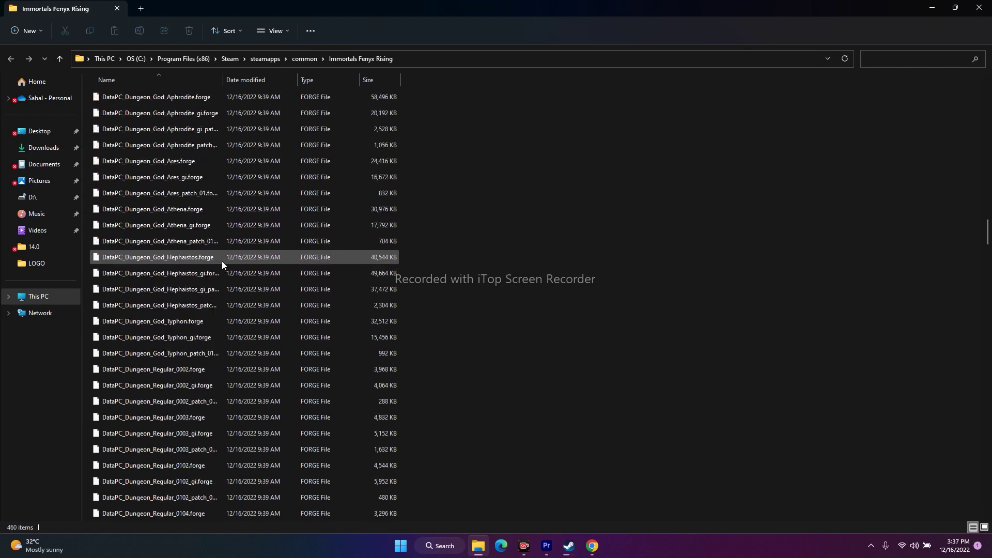
scroll(218, 264, "down", 20)
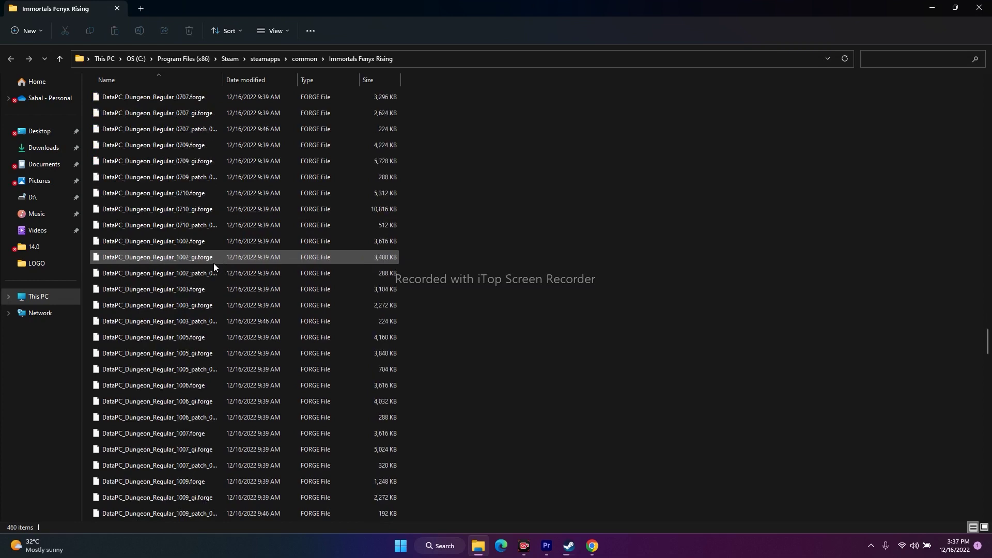
scroll(214, 266, "down", 20)
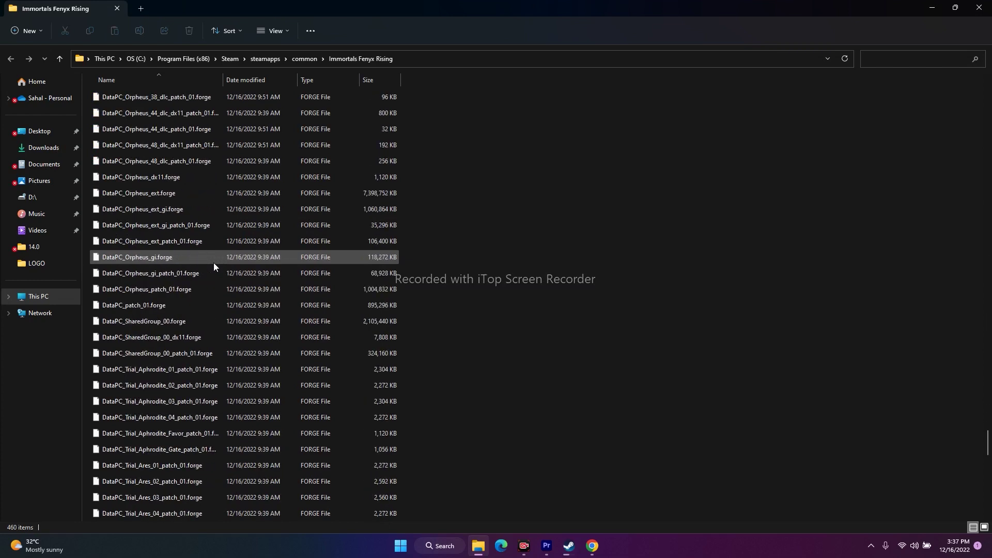
scroll(213, 262, "down", 2)
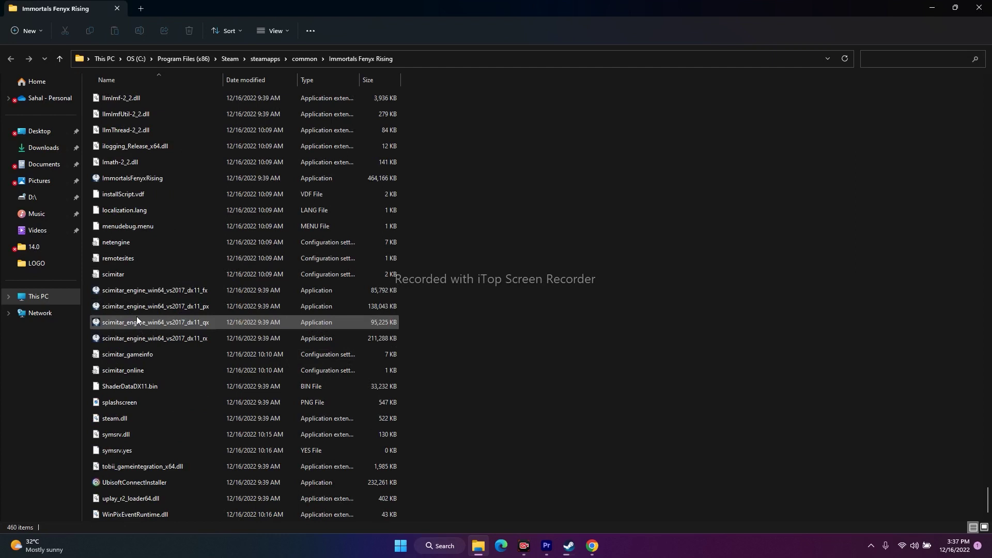
Change a setting in the properties of the scimitar_engine_win64_vs2017_dx11_fx application, apply it and close the properties
left_click(155, 293)
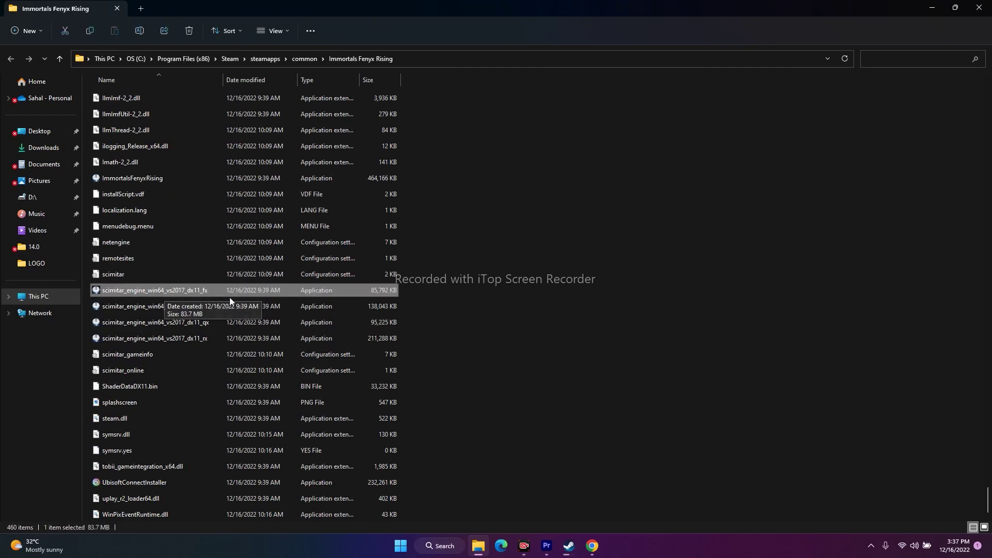
left_click(124, 290)
left_click(564, 334)
left_click(297, 293)
right_click(212, 289)
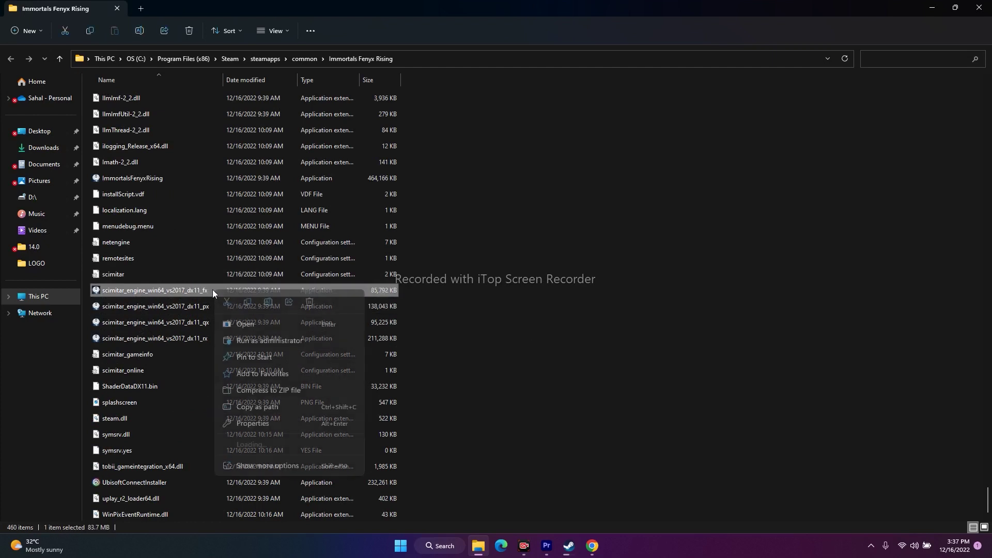
left_click(253, 482)
left_click(277, 466)
left_click_drag(364, 255, 289, 148)
left_click(229, 165)
left_click(202, 329)
left_click(345, 412)
left_click(270, 411)
scroll(641, 361, "up", 3)
scroll(641, 361, "up", 20)
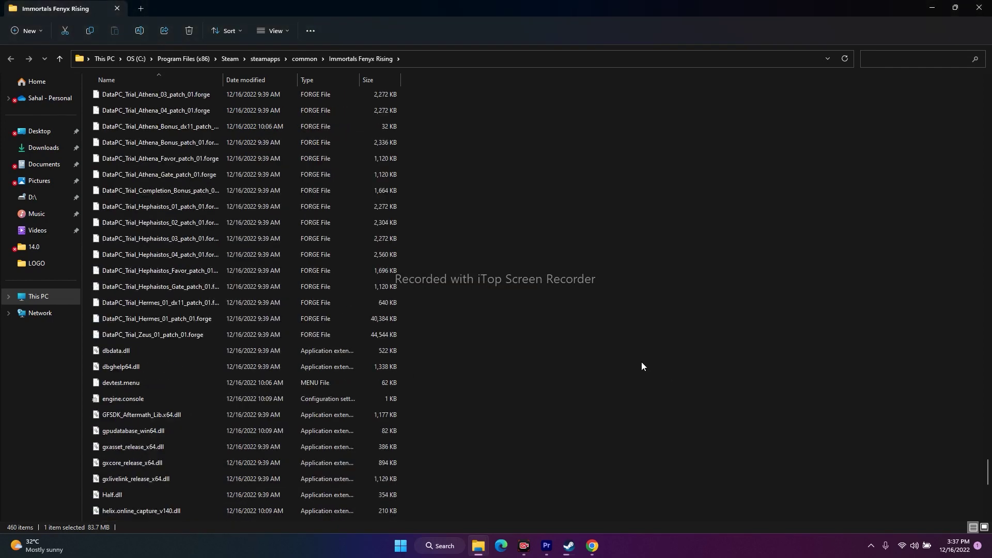
scroll(641, 366, "down", 20)
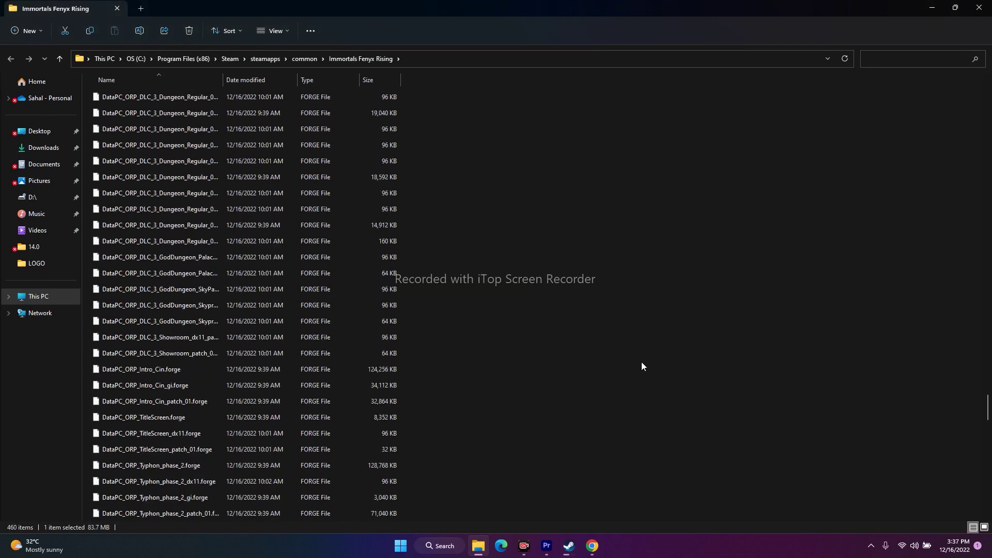
scroll(640, 363, "down", 6)
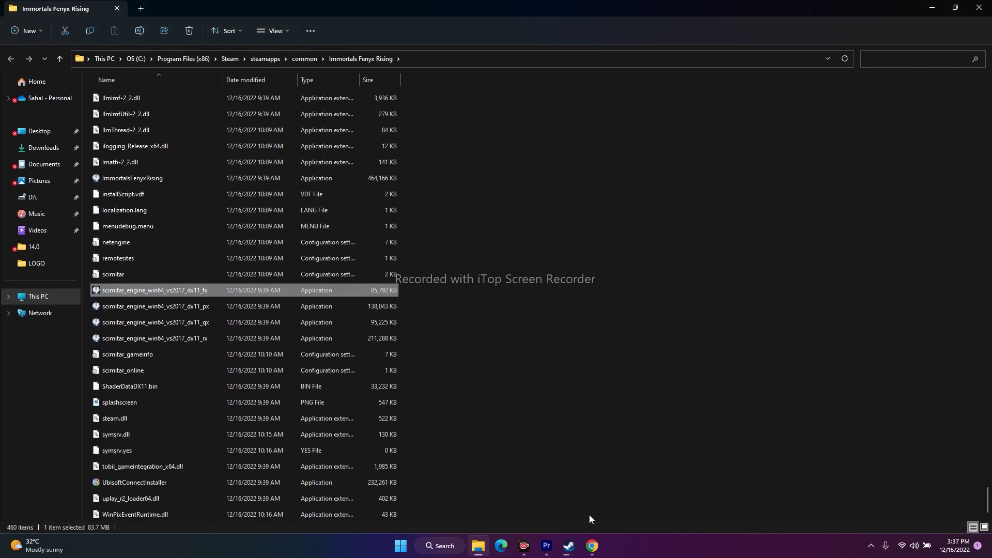
mouse_move(569, 545)
left_click(517, 489)
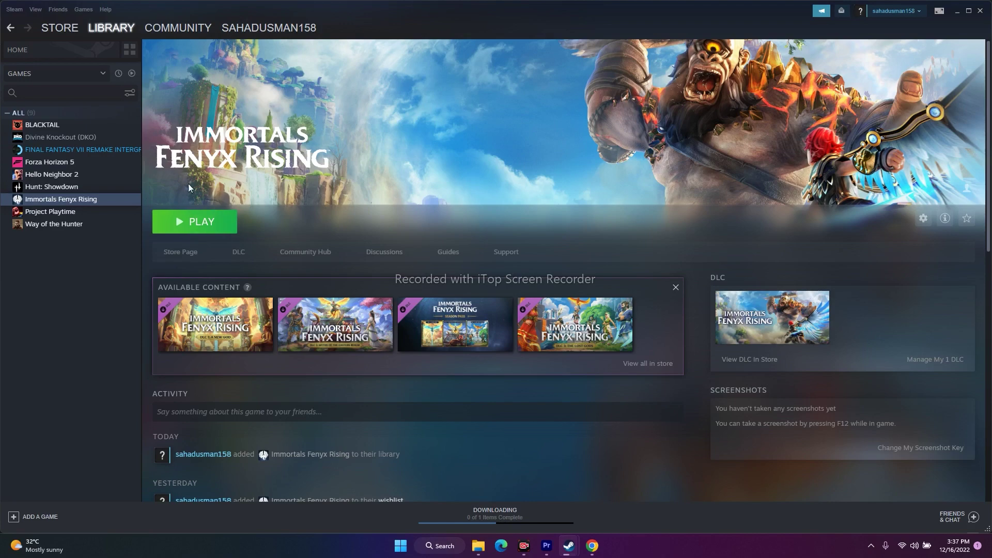
left_click(965, 14)
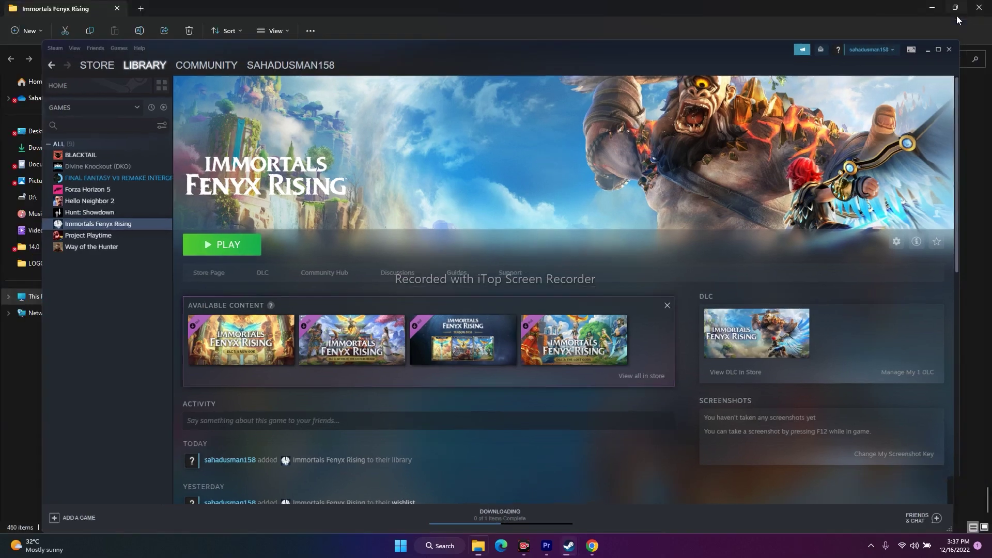
left_click(957, 20)
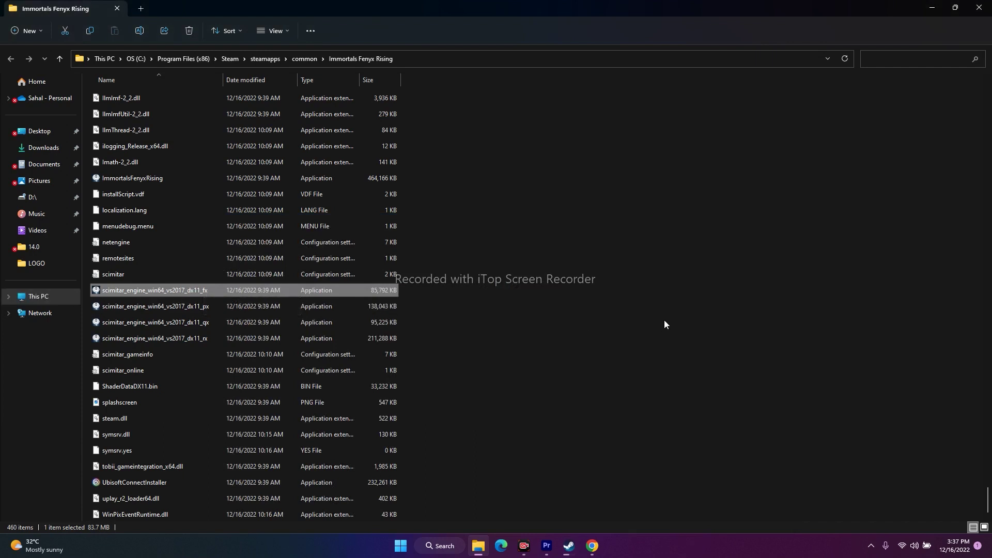
Look back over the files of the Immortals Fenyx Rising installation folder and close its window
scroll(664, 321, "up", 20)
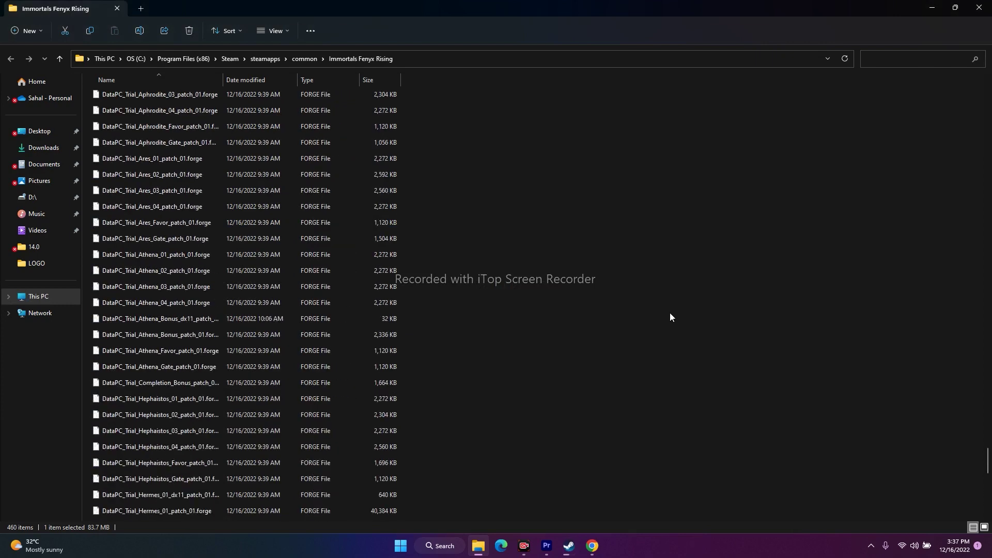
scroll(670, 317, "up", 20)
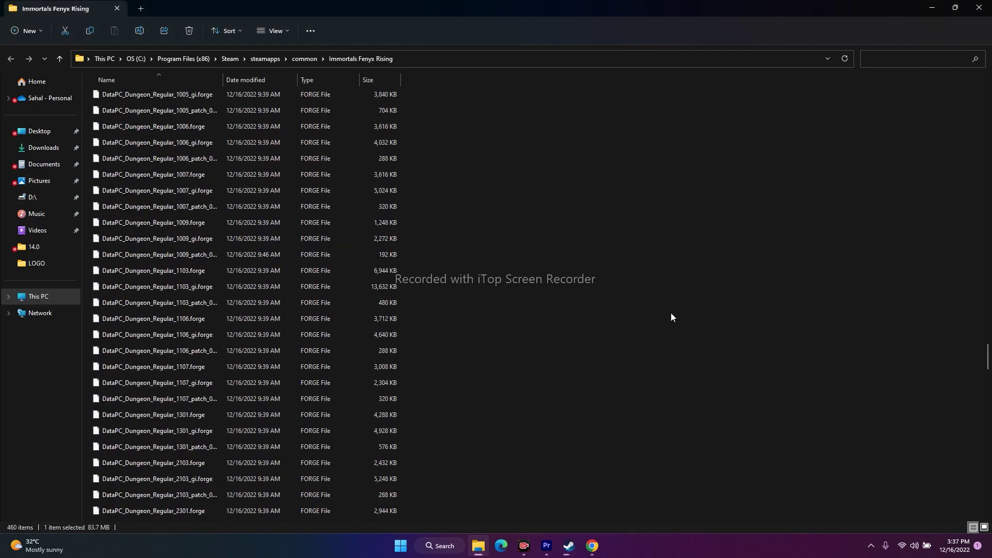
scroll(967, 83, "up", 20)
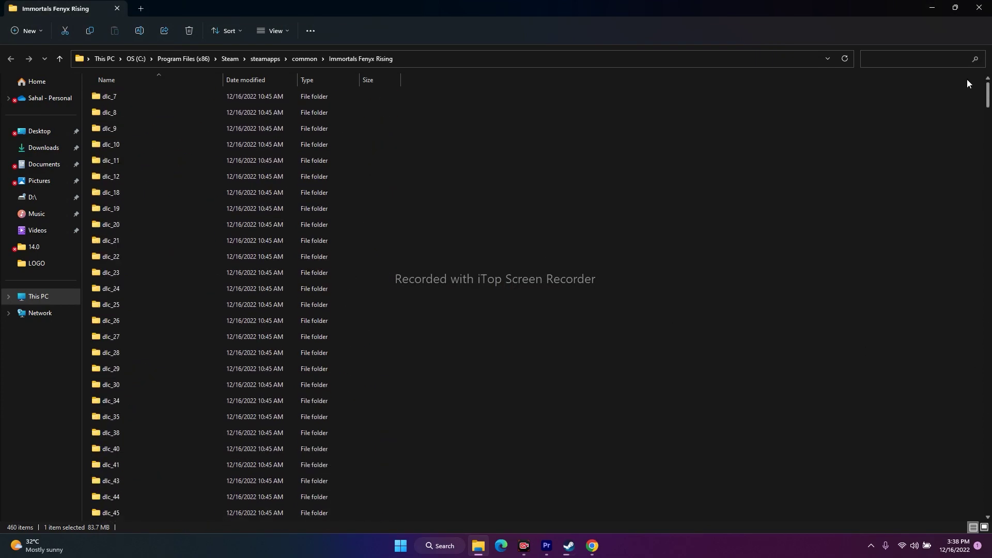
scroll(968, 112, "down", 2)
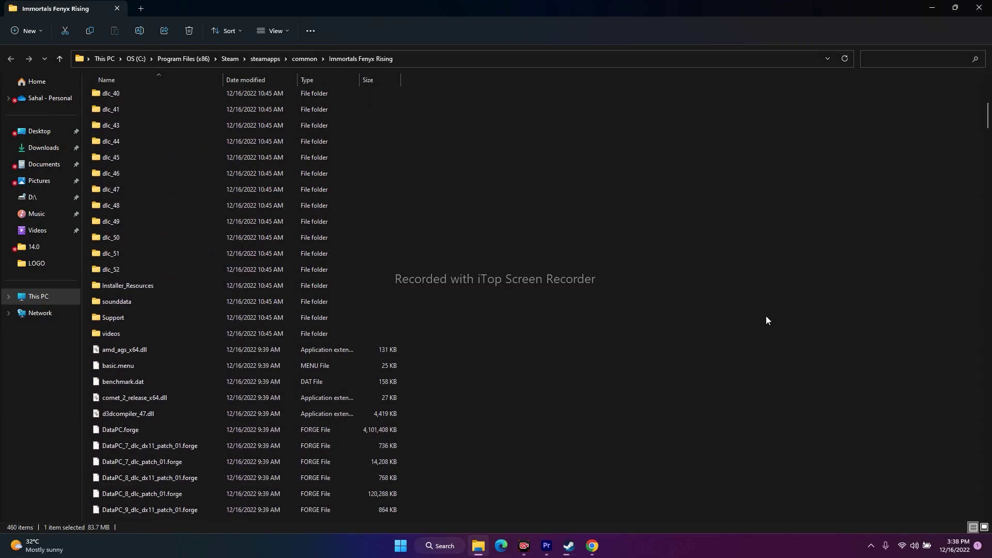
left_click(978, 7)
left_click(716, 132)
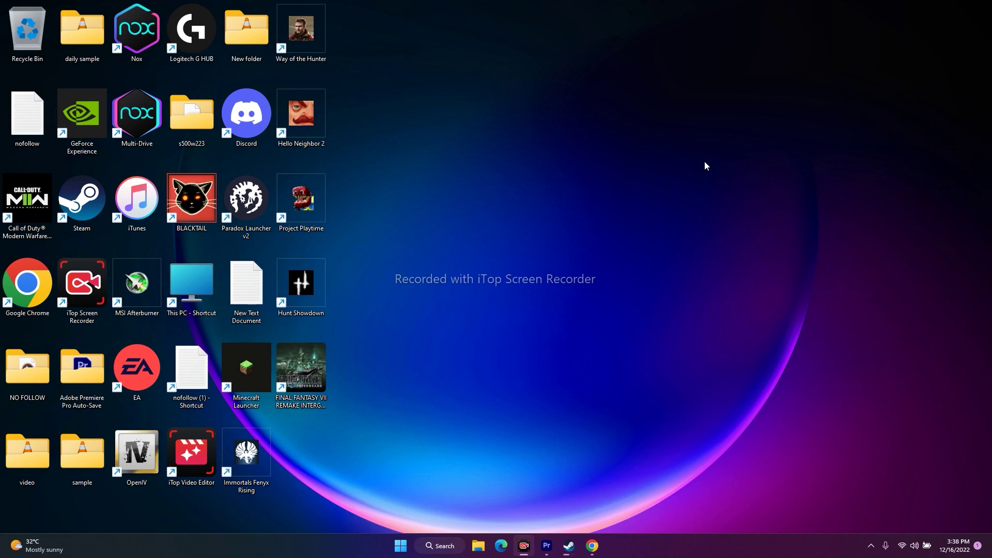
Switch to Steam, check the Steam Overlay option in the general properties of Immortals Fenyx Rising, close the properties and minimize Steam
left_click(569, 546)
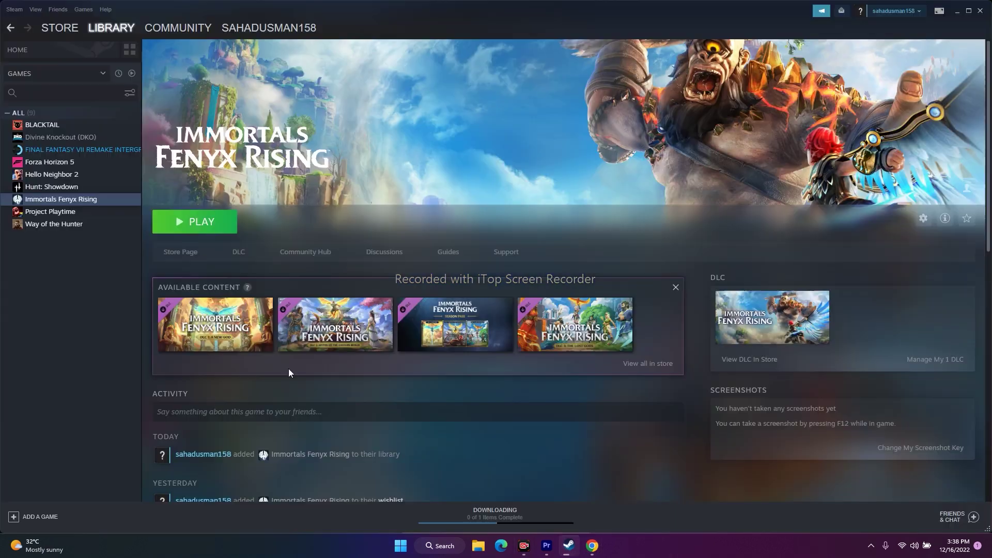
right_click(81, 202)
left_click(87, 266)
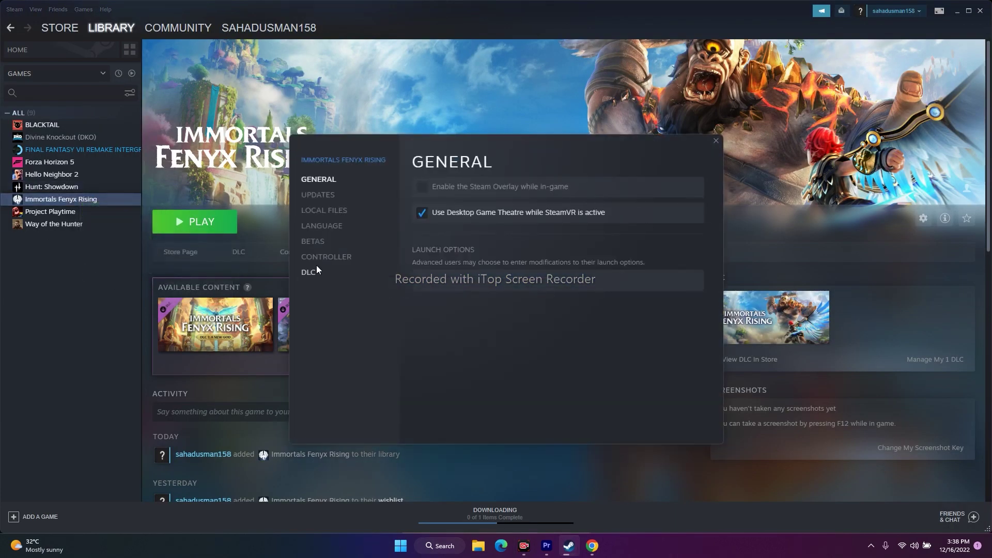
left_click(333, 212)
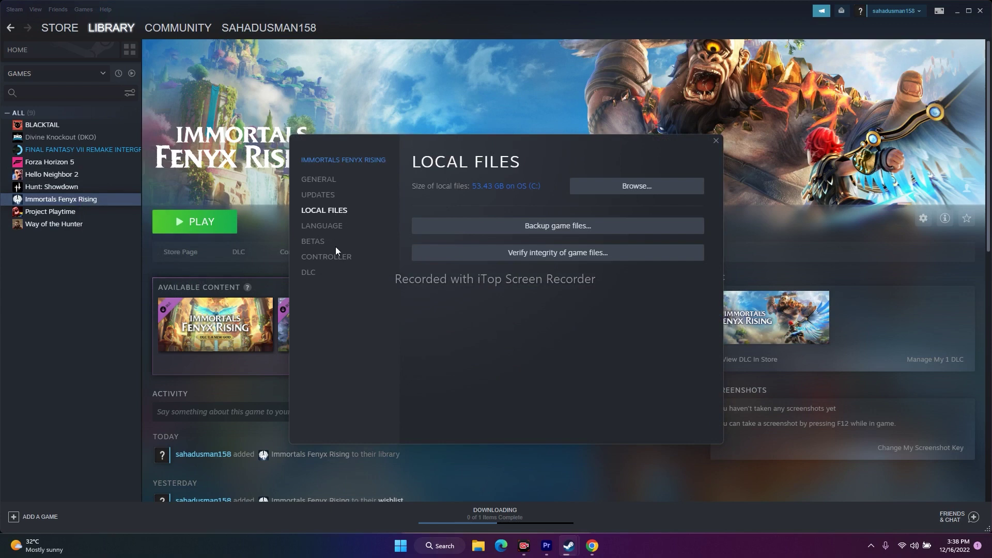
left_click(330, 181)
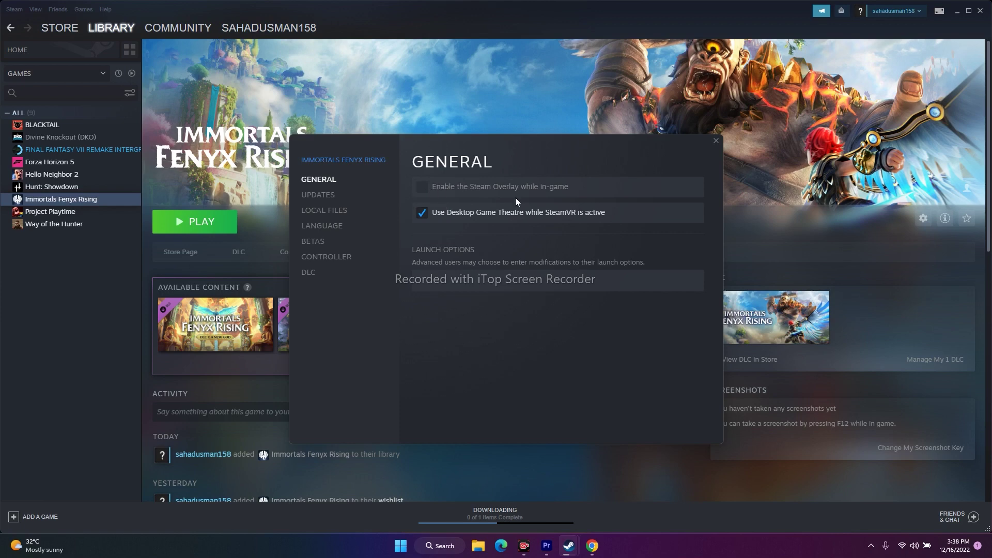
left_click(715, 140)
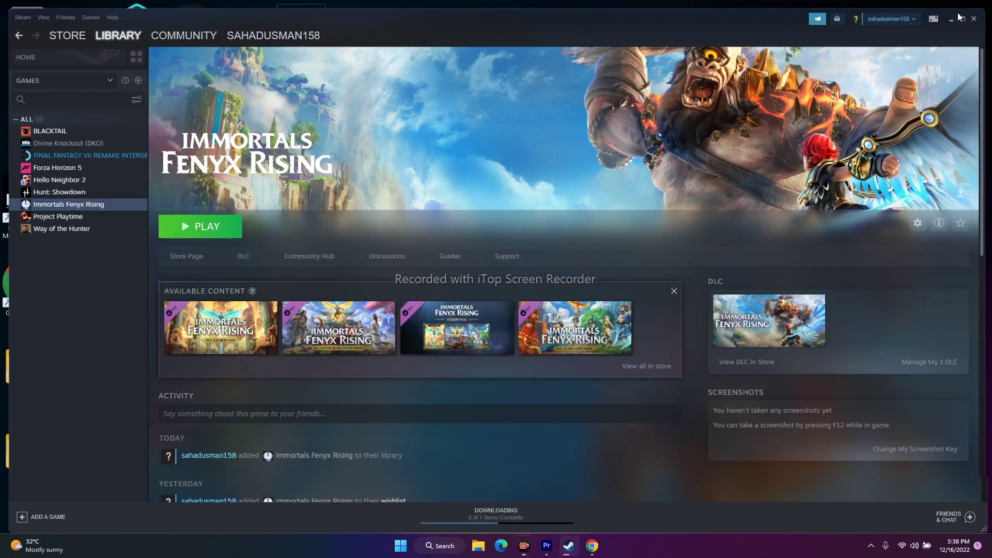
left_click(957, 11)
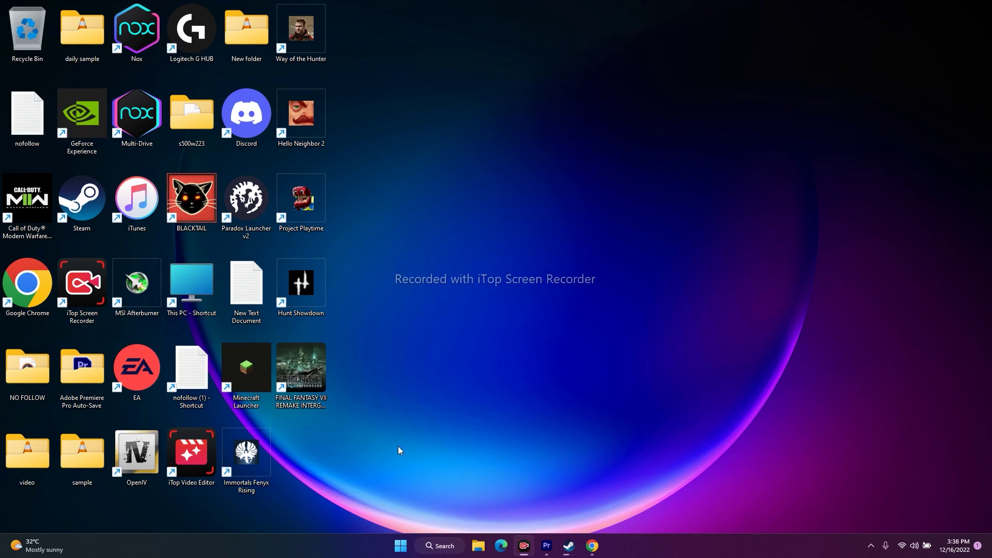
Open Task Manager and examine the running apps and background processes for unneeded programs
right_click(400, 547)
left_click(416, 417)
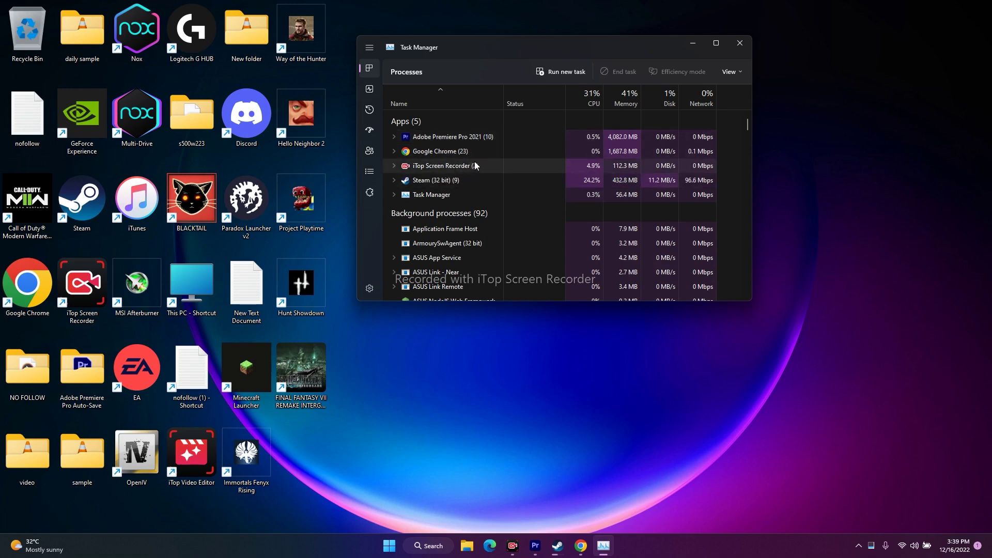
scroll(474, 161, "down", 3)
scroll(527, 162, "down", 1)
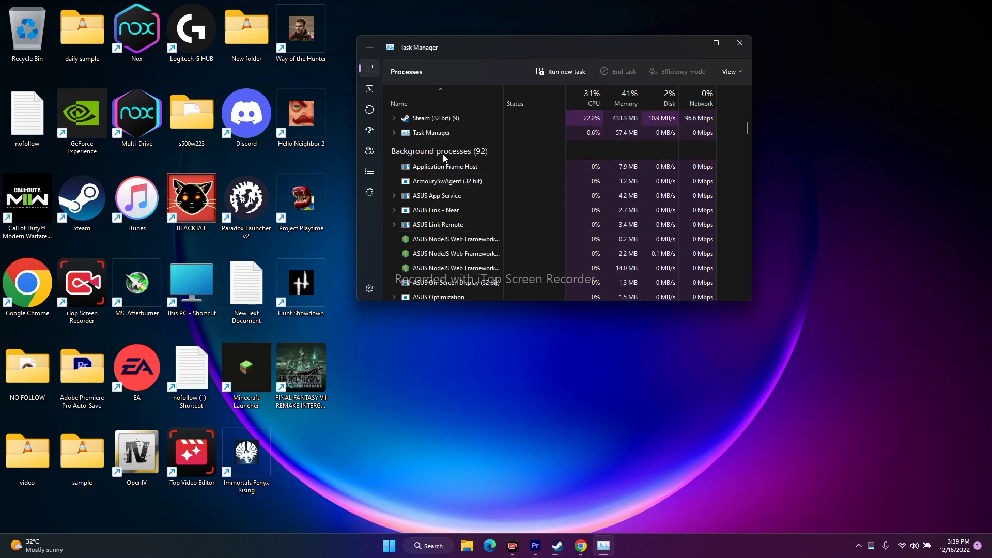
scroll(479, 208, "down", 5)
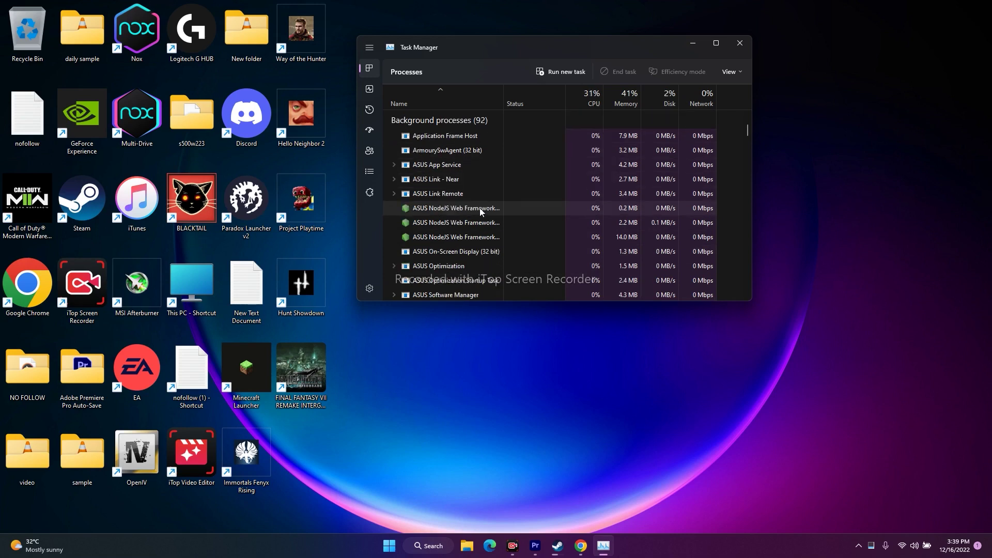
scroll(479, 208, "down", 5)
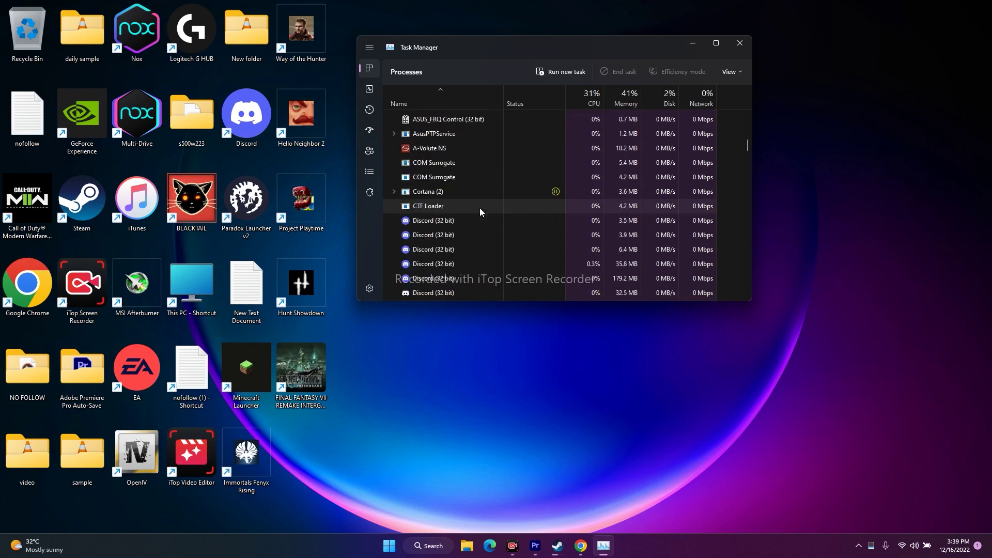
scroll(477, 197, "down", 4)
scroll(457, 187, "down", 4)
scroll(457, 187, "down", 4)
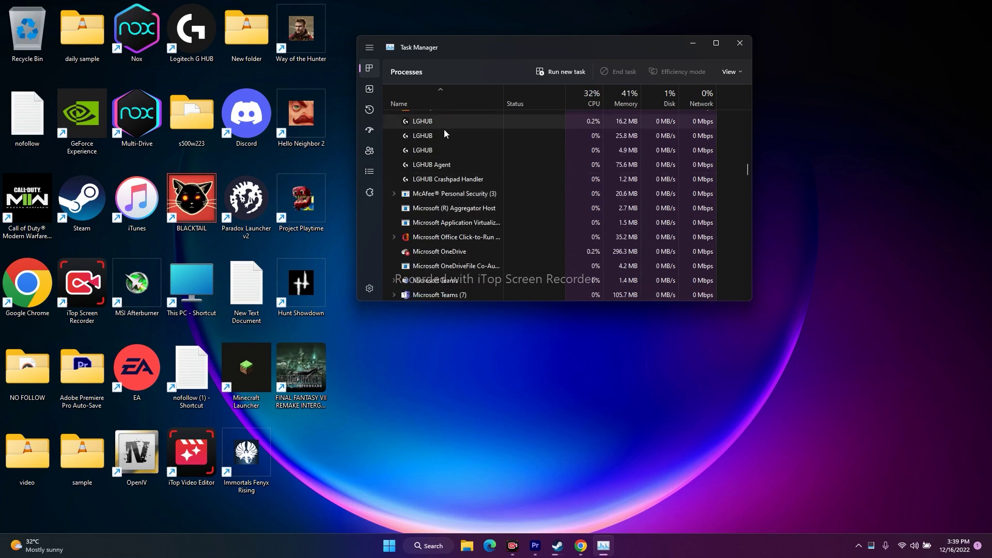
End the Application Frame Host and ArmourySwAgent background processes in Task Manager
scroll(474, 217, "up", 8)
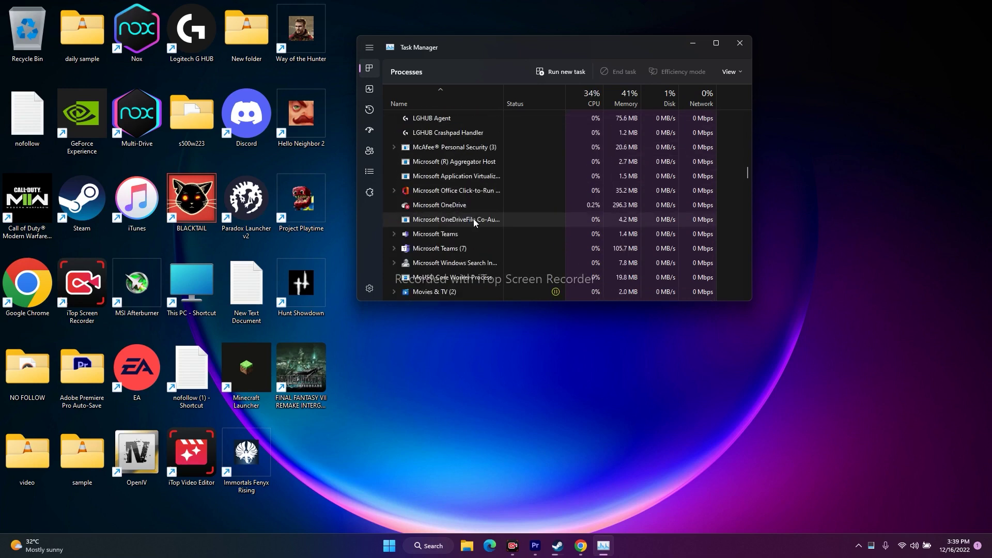
scroll(474, 218, "up", 10)
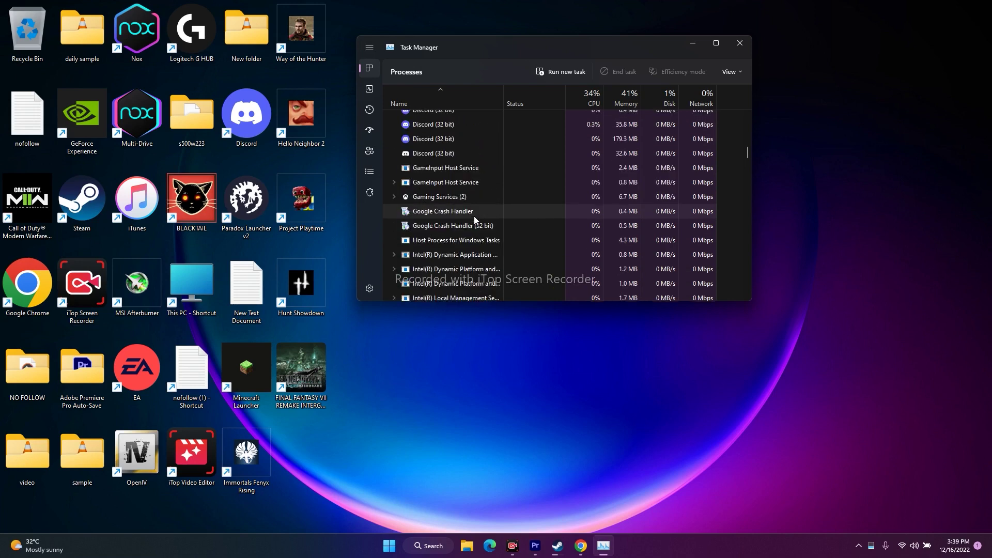
scroll(475, 219, "up", 4)
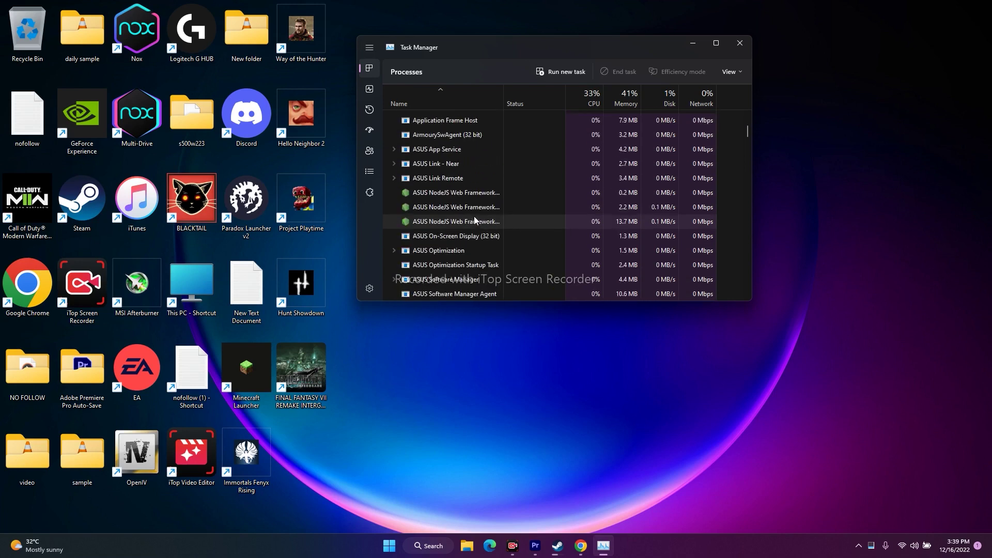
right_click(470, 212)
left_click(472, 214)
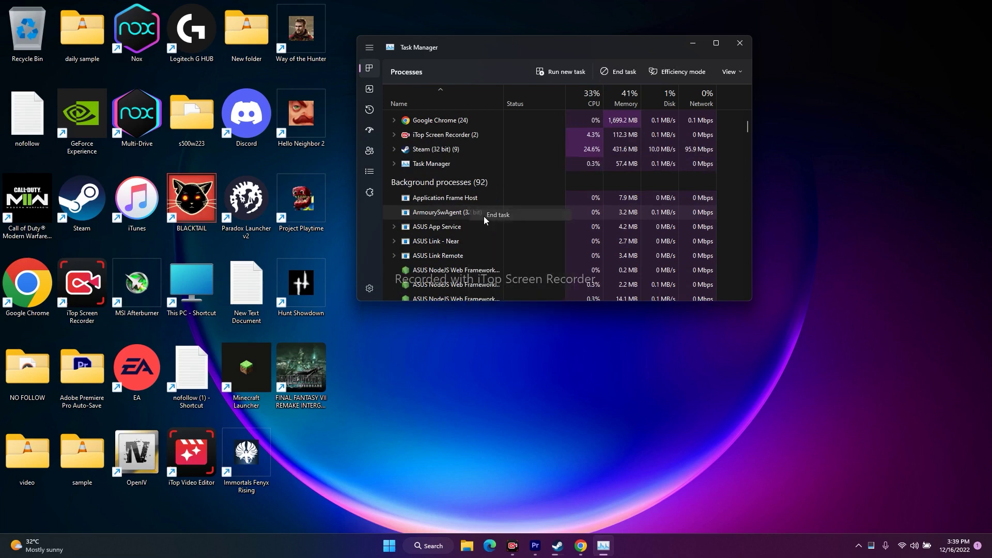
right_click(472, 203)
left_click(458, 203)
right_click(458, 205)
left_click(479, 213)
End the ASUS App Service, ASUS Link - Near and ASUS Link Remote background processes and close Task Manager
right_click(447, 198)
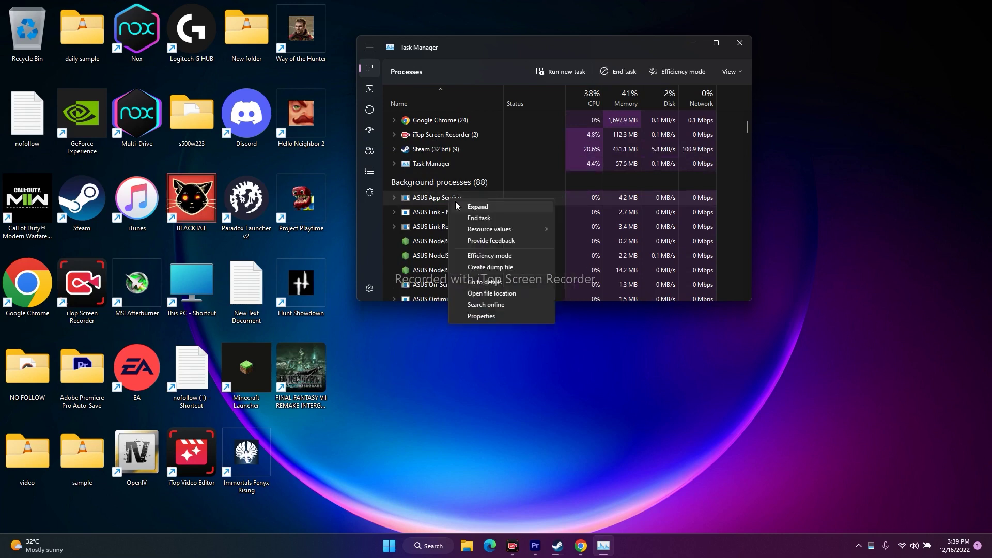
left_click(463, 205)
right_click(445, 194)
left_click(474, 211)
right_click(465, 203)
left_click(468, 220)
right_click(449, 198)
left_click(473, 225)
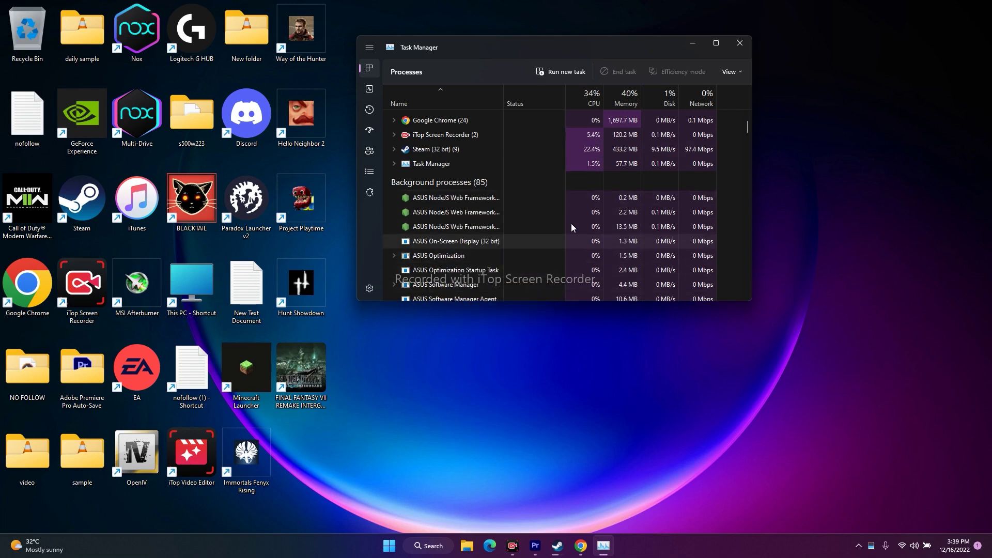
left_click(740, 43)
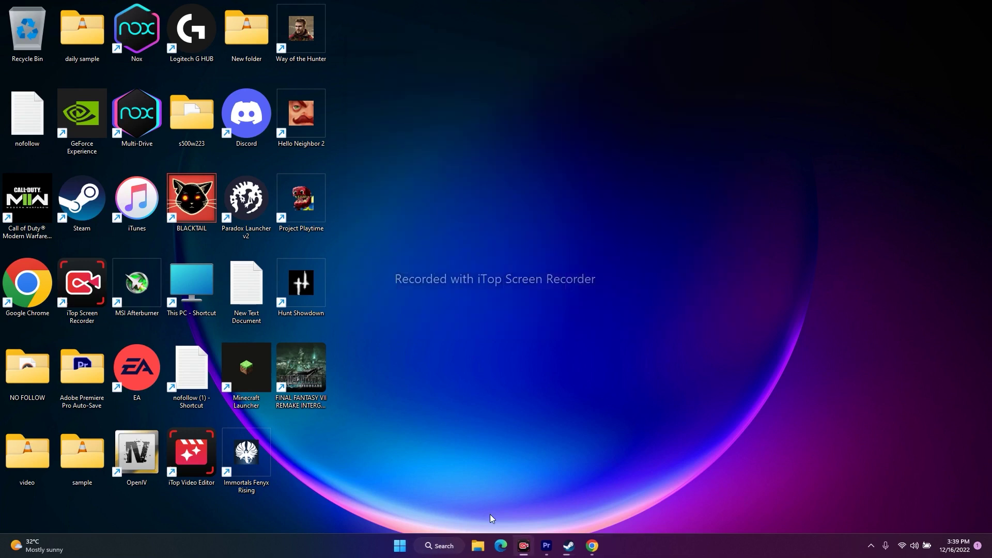
left_click(569, 546)
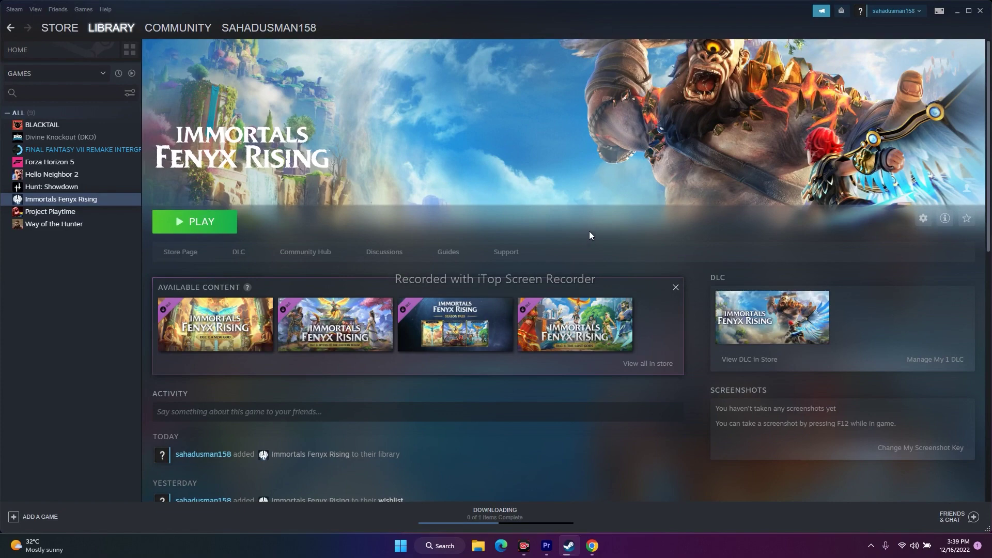
left_click(957, 11)
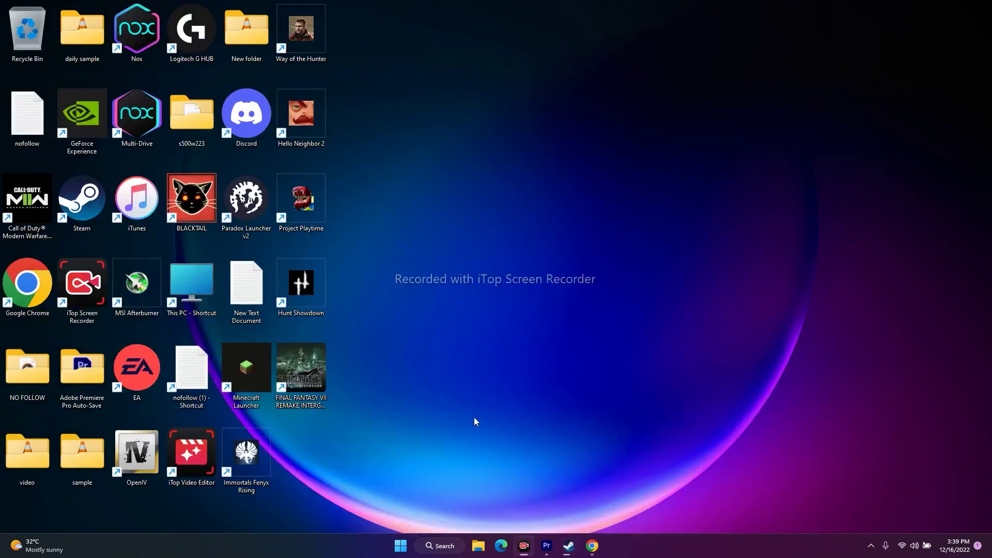
Disable all services in System Configuration and hide all Microsoft services from the list
left_click(440, 546)
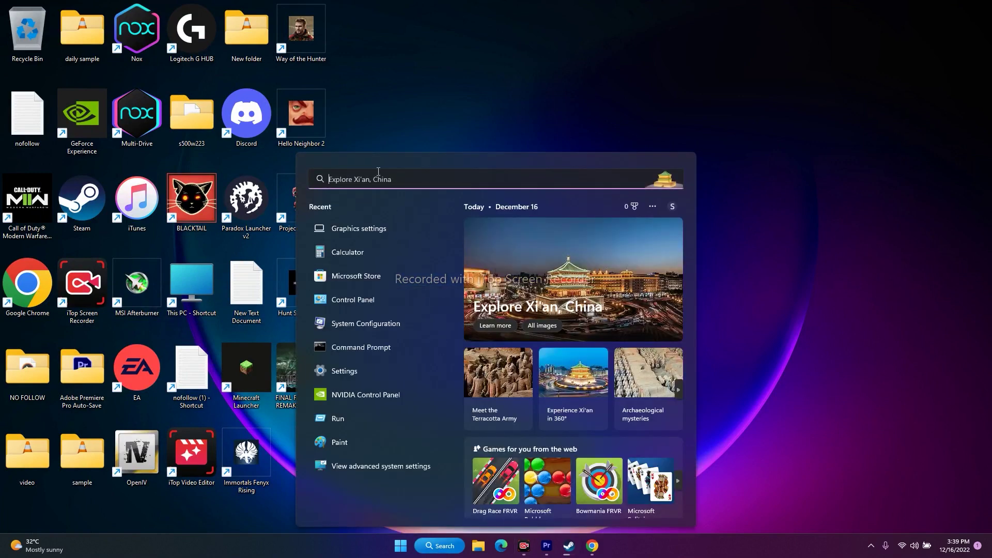
left_click(389, 325)
left_click(415, 193)
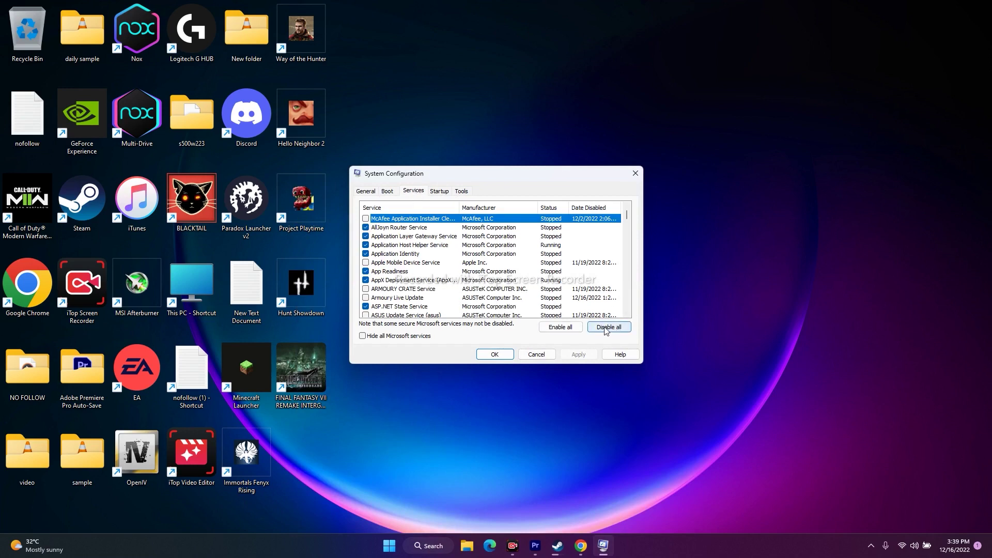
left_click(609, 328)
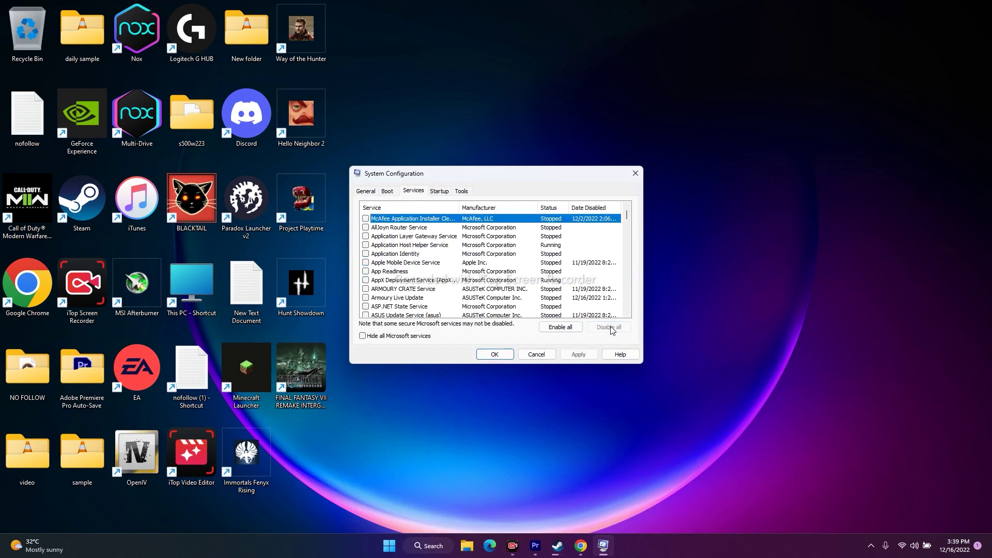
left_click(384, 337)
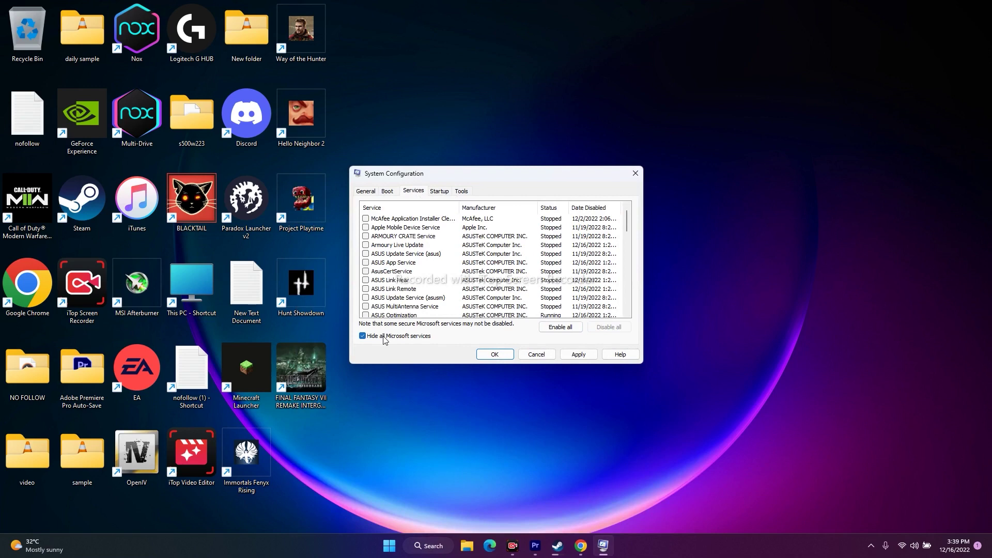
Apply the service changes and exit System Configuration without restarting the computer
left_click(579, 355)
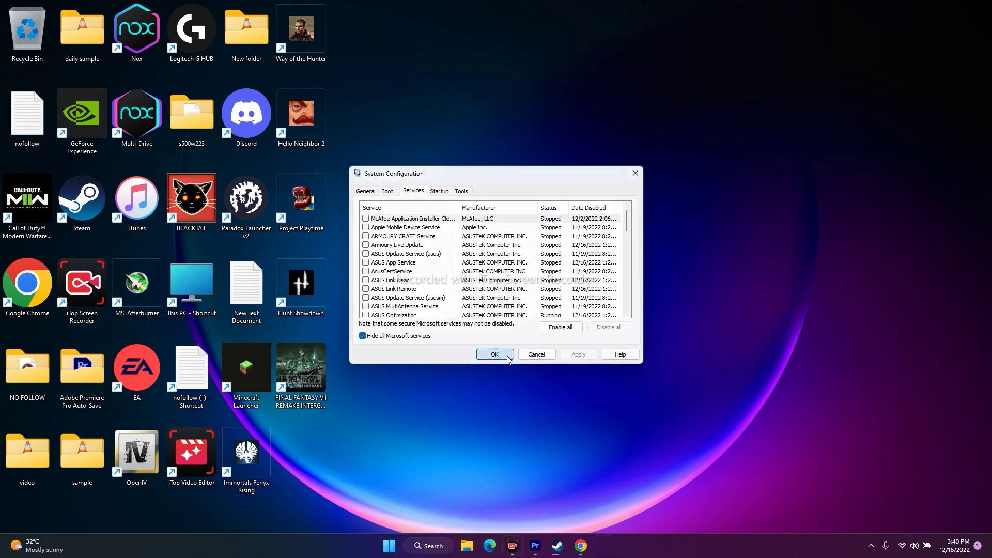
left_click(508, 359)
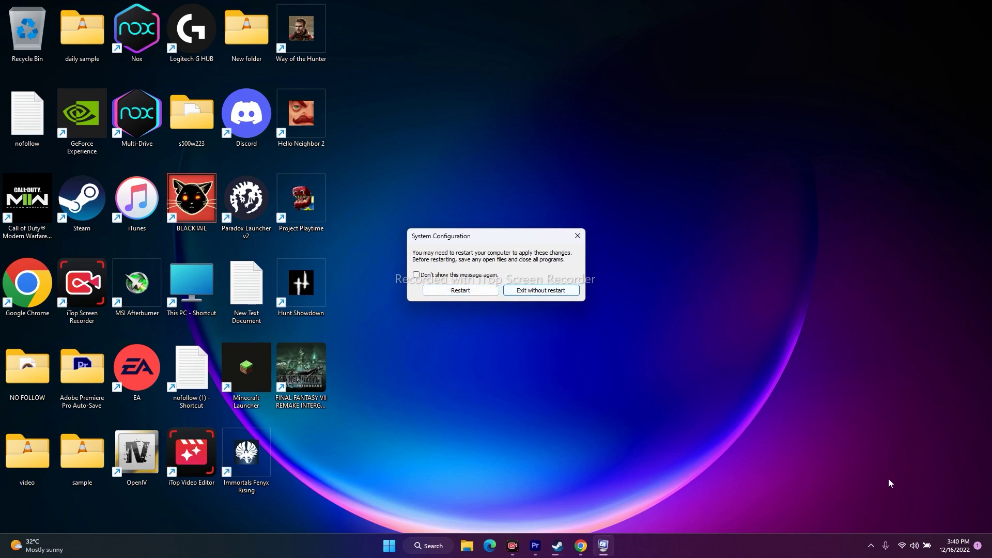
left_click(562, 292)
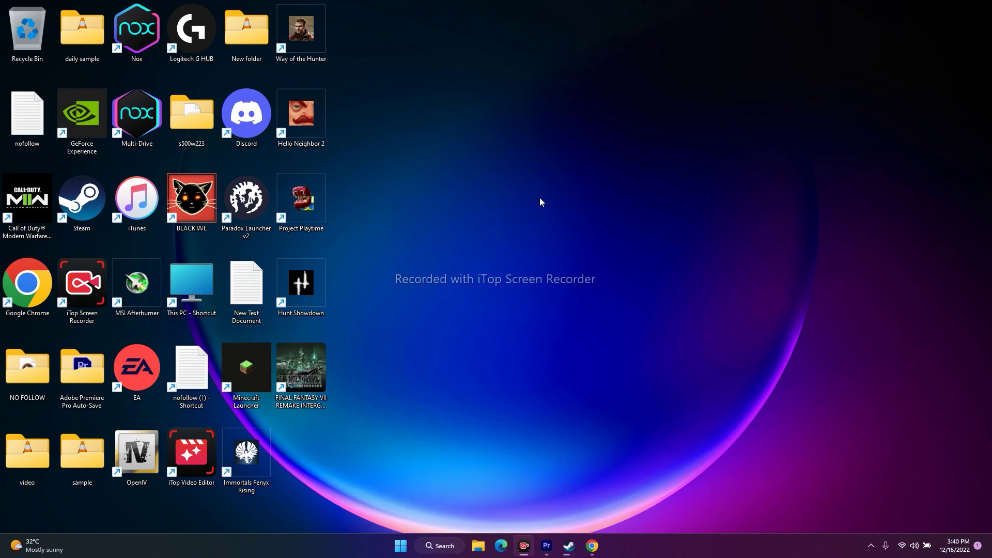
Switch to Steam, check the file verification option in the local files properties of Immortals Fenyx Rising, close the properties and minimize Steam
left_click(568, 546)
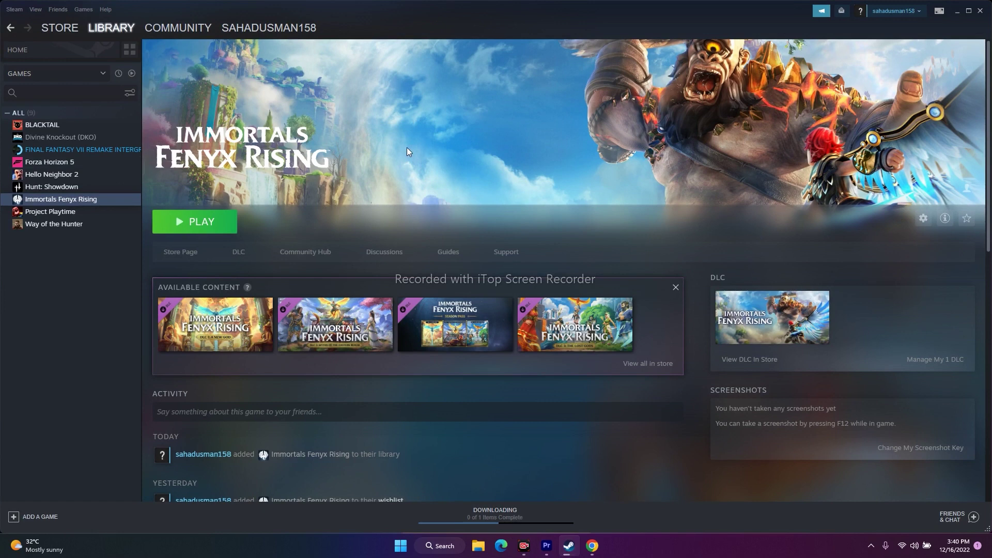
right_click(54, 203)
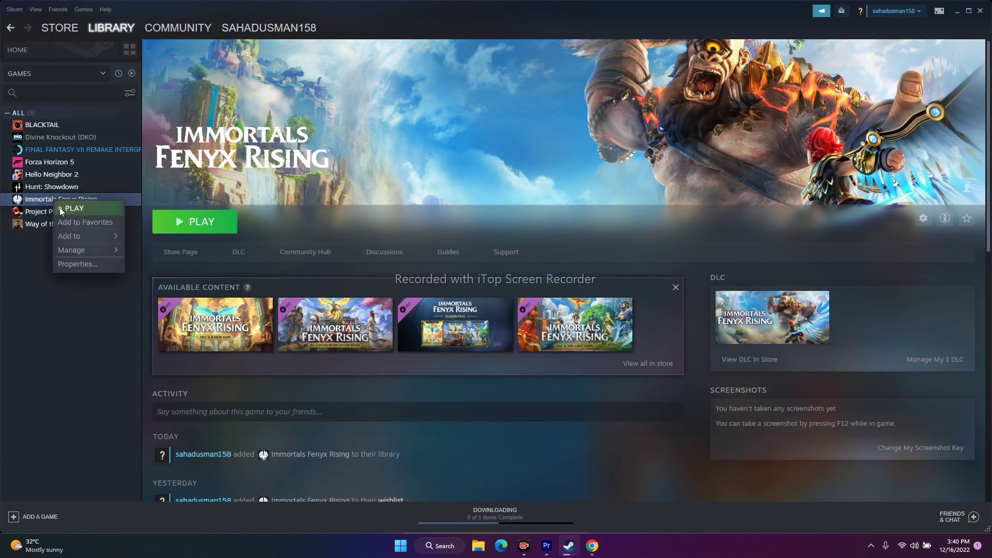
left_click(77, 264)
left_click(316, 217)
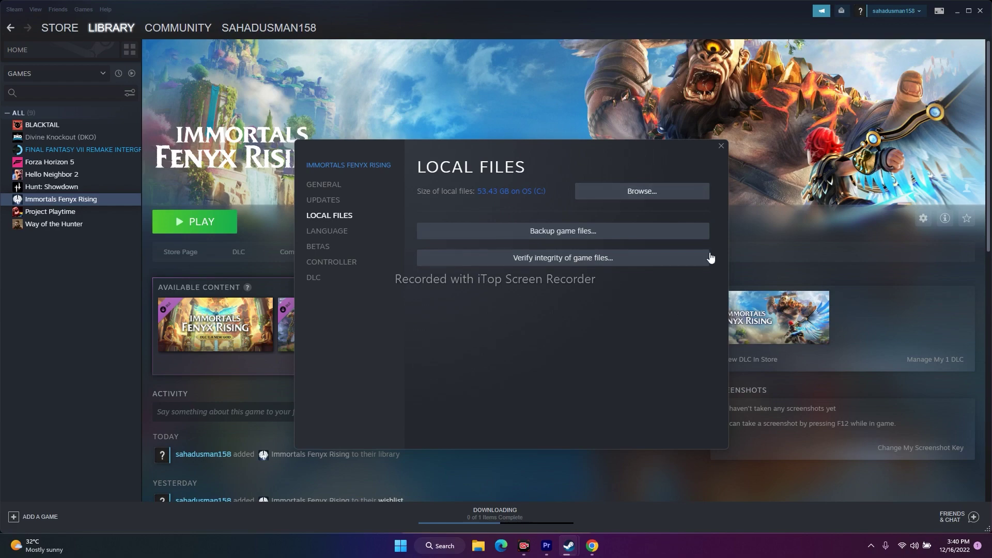
left_click(722, 146)
left_click(957, 11)
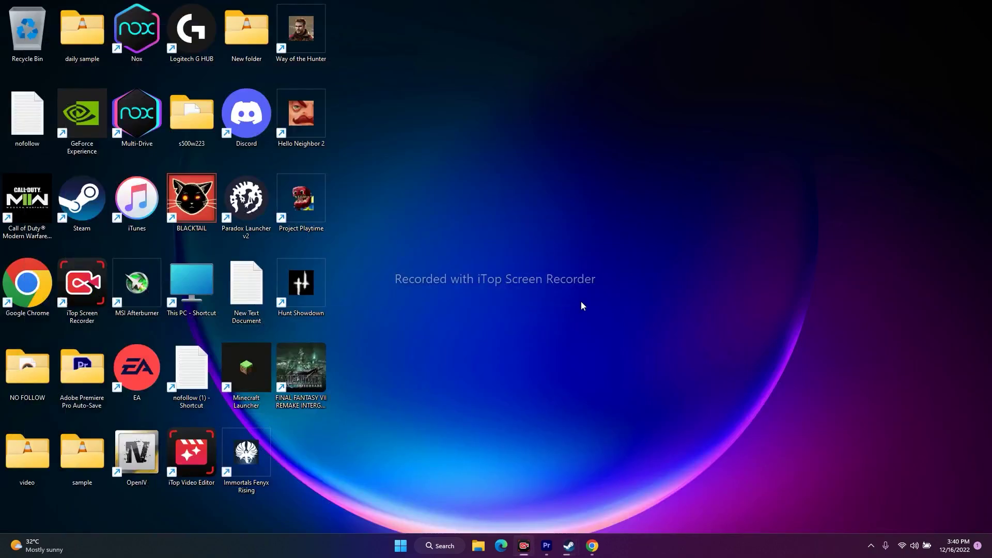
Open Windows Settings, check Windows Update for pending updates and close Settings
left_click(440, 546)
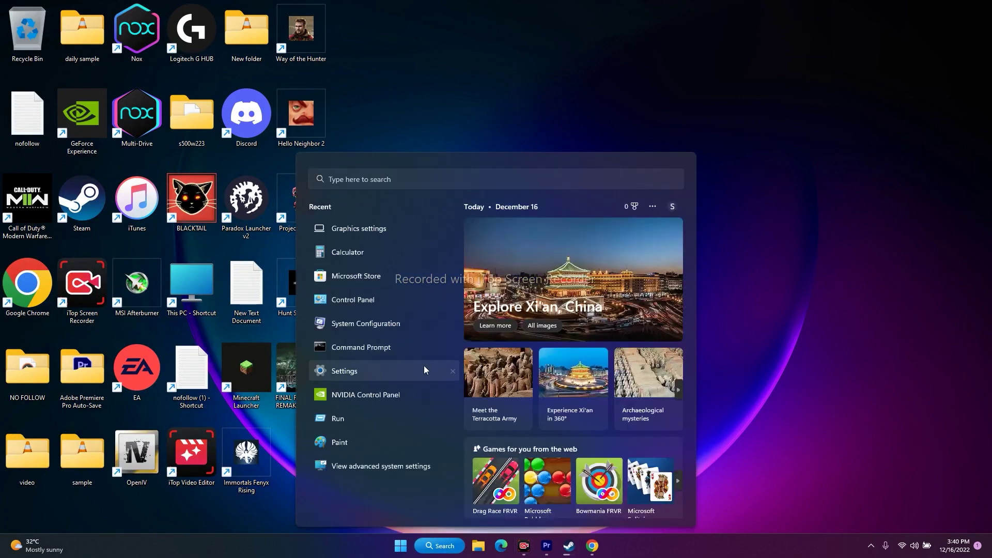
left_click(424, 369)
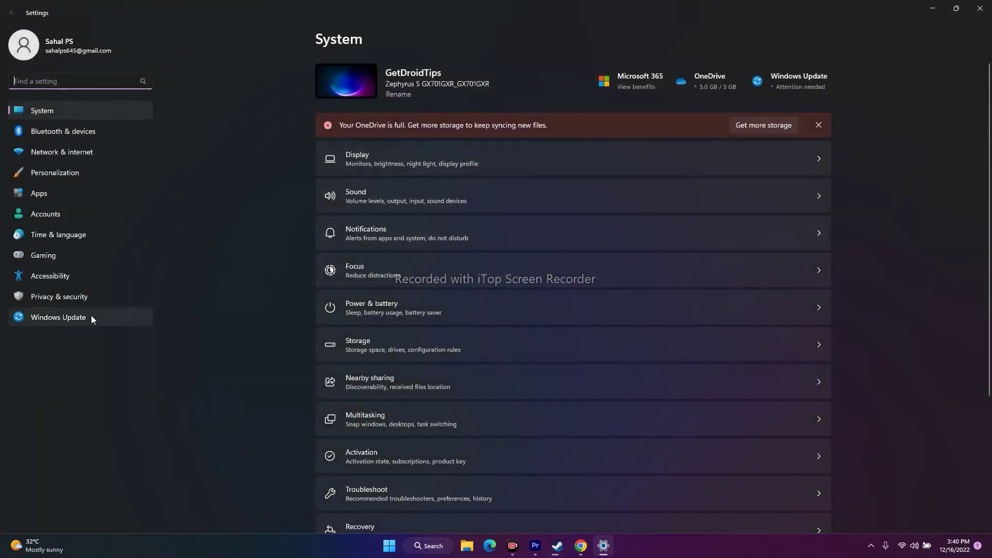
left_click(68, 316)
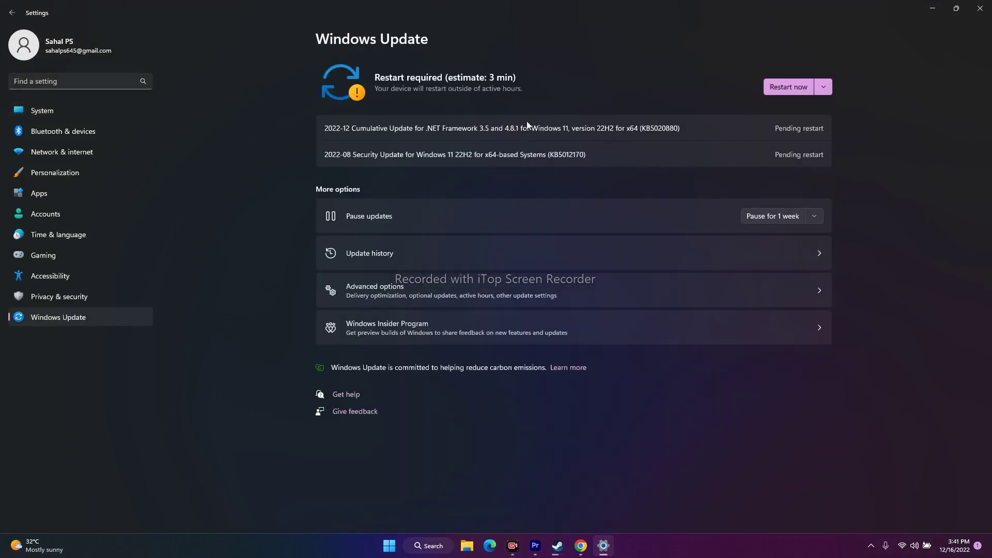
left_click(980, 8)
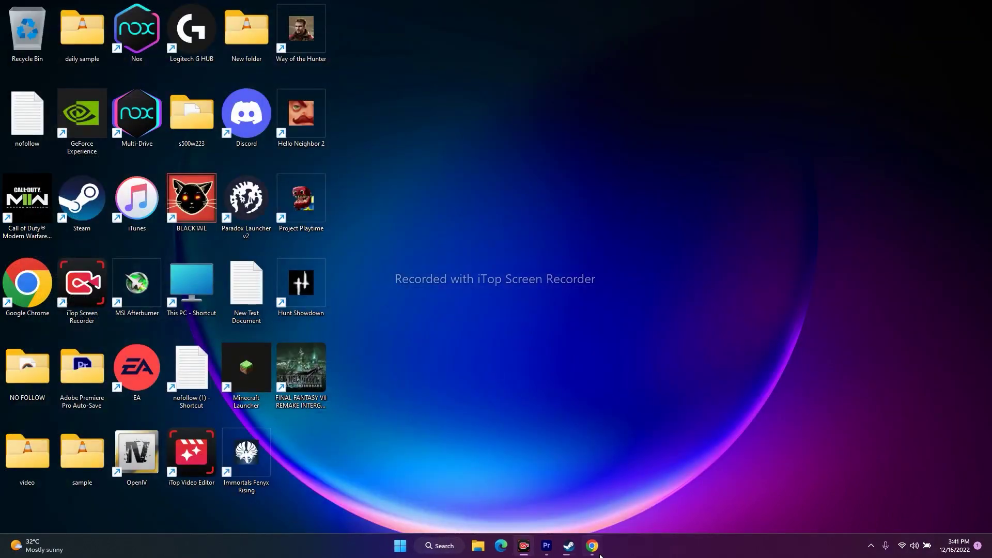
Switch to Steam, enter -dx11 in the launch options of Immortals Fenyx Rising and close its properties
left_click(572, 550)
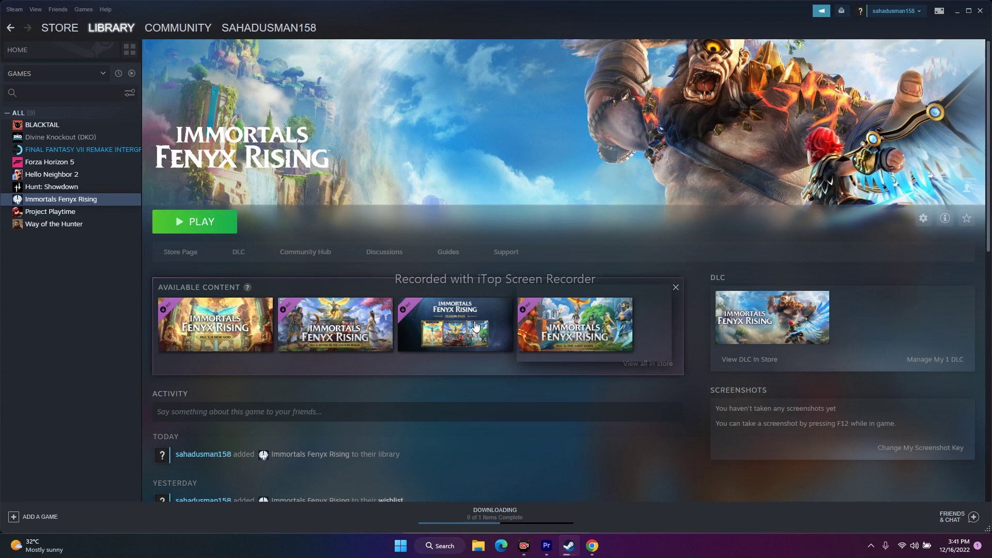
mouse_move(476, 327)
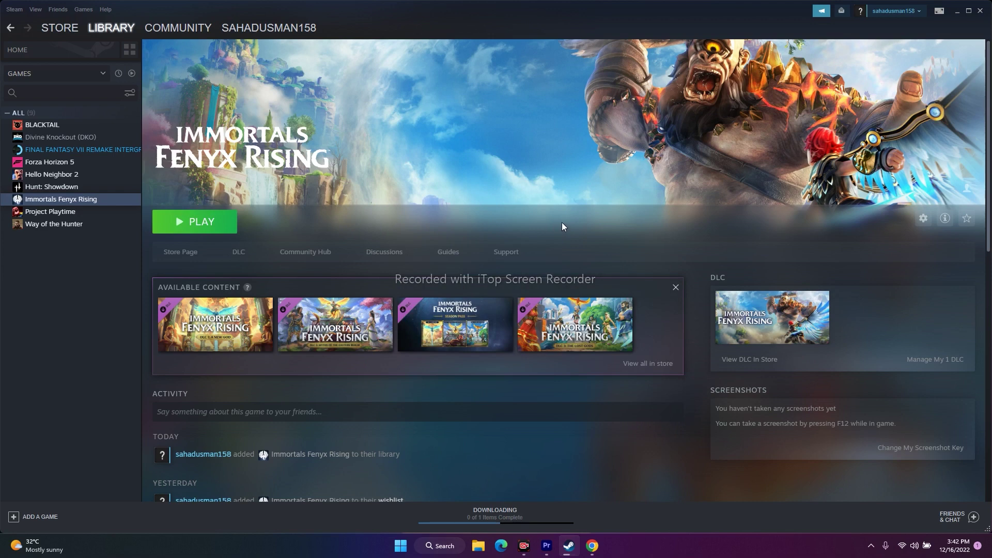
right_click(82, 200)
left_click(95, 266)
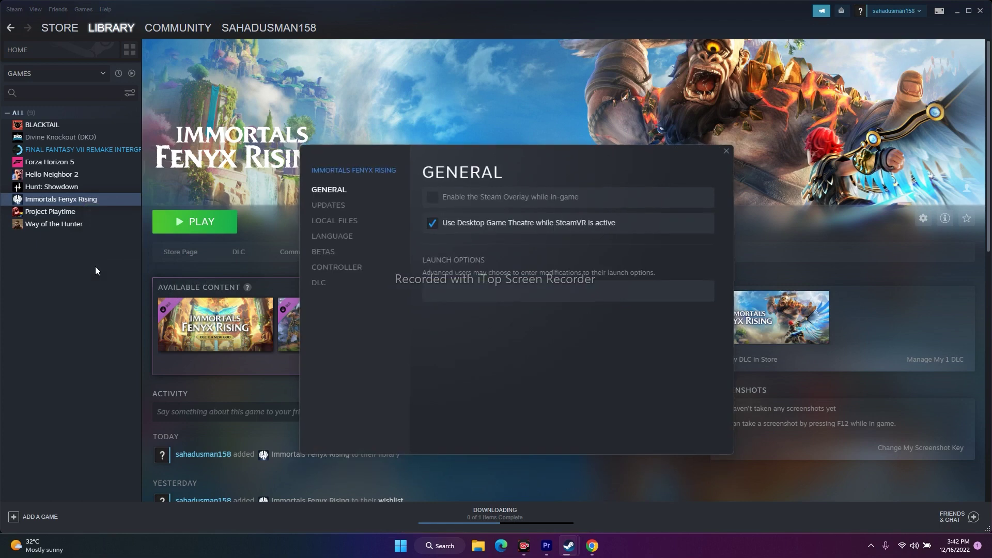
left_click(463, 282)
type("-dx11")
key("BackSpace")
left_click(726, 151)
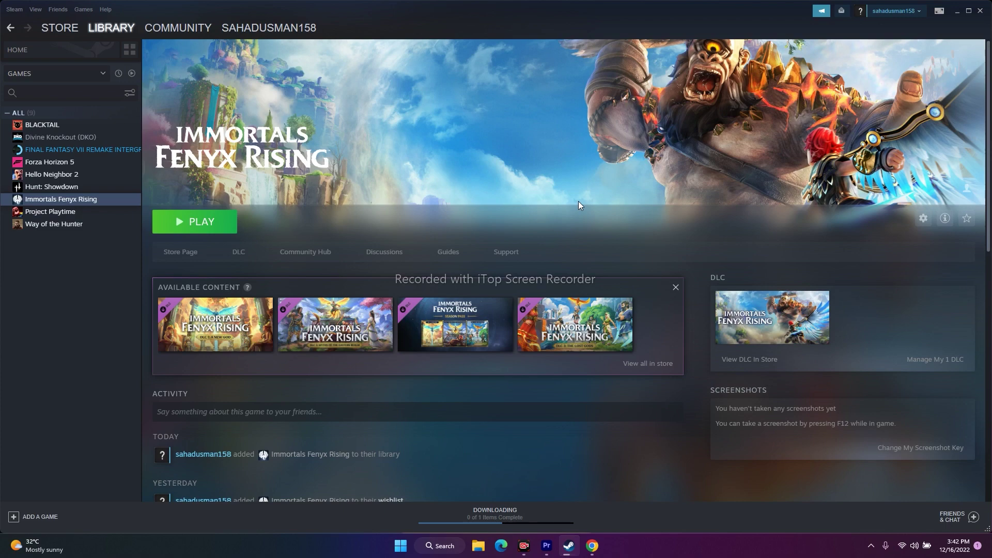
Open the Virtual Memory options from the advanced system settings and choose a custom paging file size for drive C: without automatic management
left_click(437, 545)
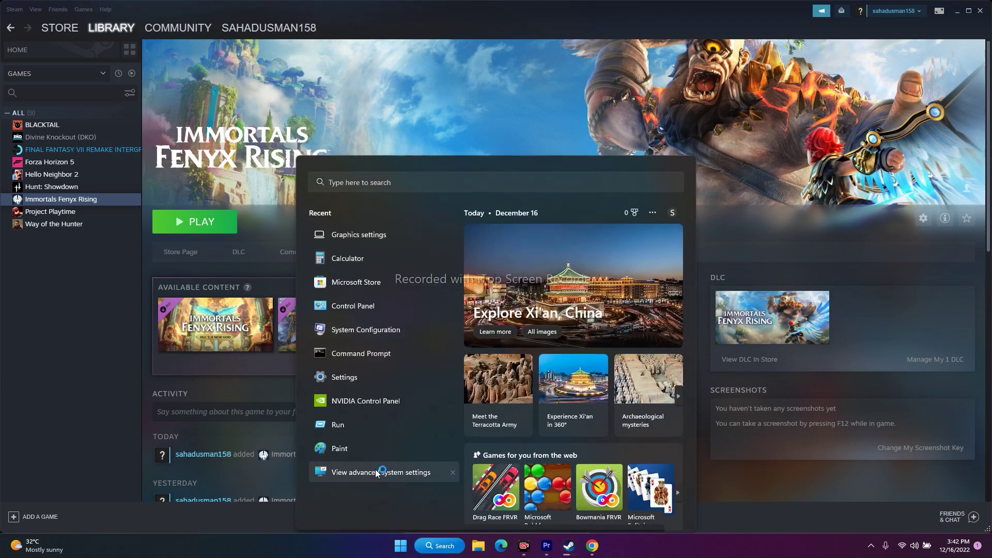
left_click(375, 468)
left_click_drag(253, 133, 688, 83)
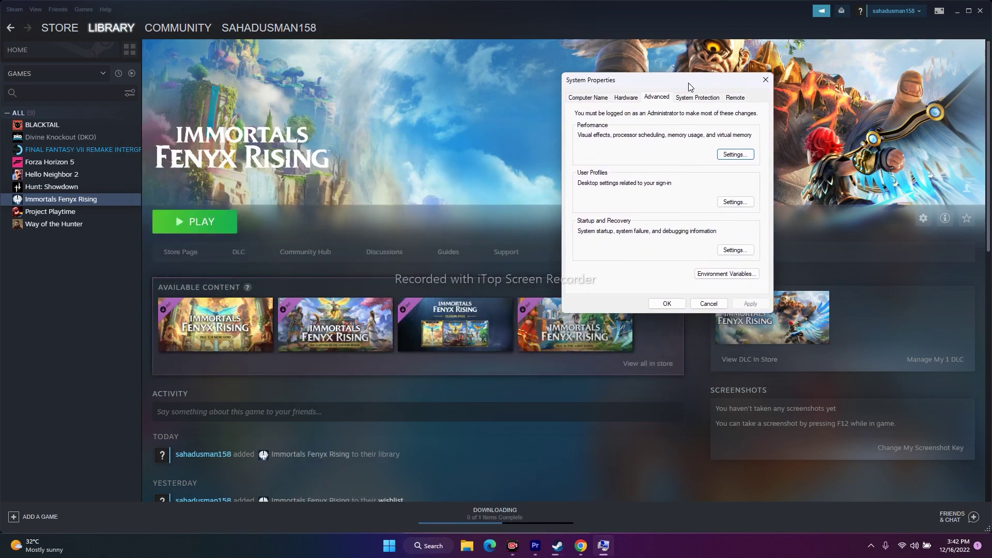
left_click(732, 156)
left_click(638, 137)
left_click(754, 269)
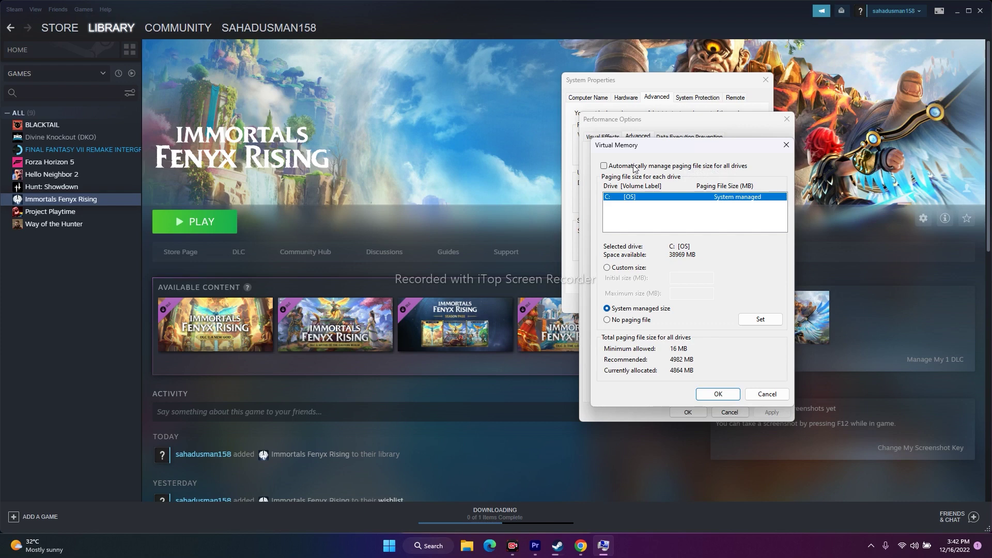
left_click(615, 166)
left_click(613, 166)
left_click(636, 267)
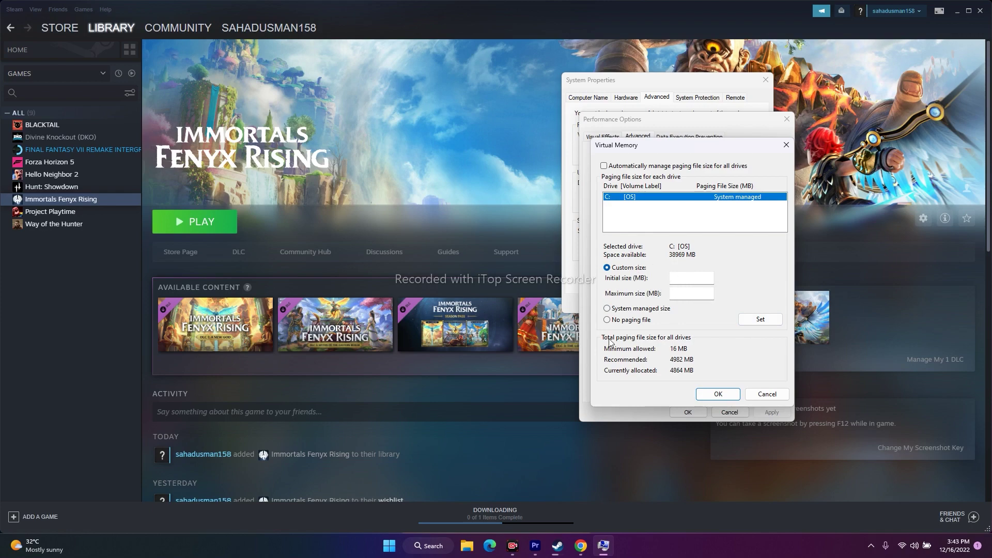
Open Calculator and arrange its window beside the Virtual Memory dialog so both are usable
left_click(427, 546)
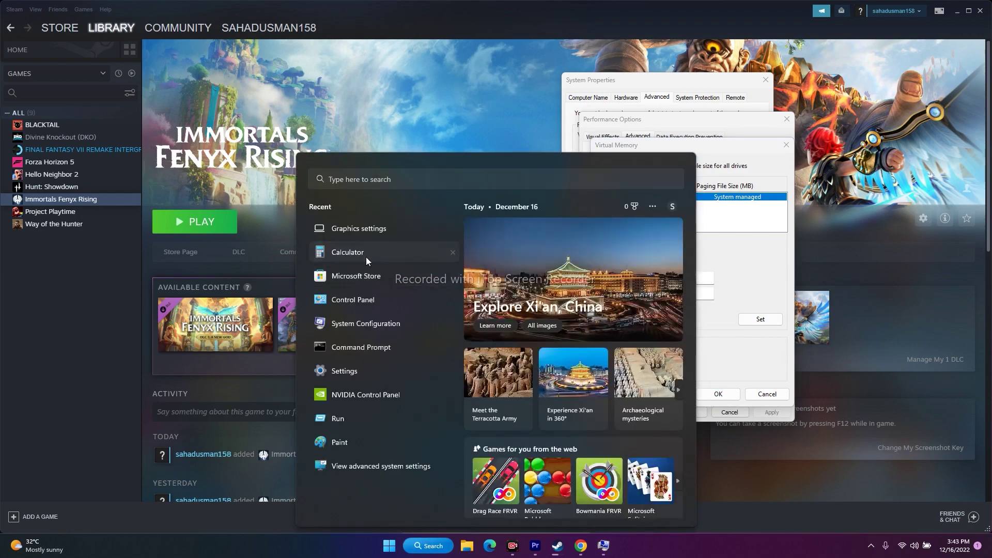
left_click(366, 253)
left_click_drag(388, 36, 342, 48)
left_click_drag(659, 155, 814, 144)
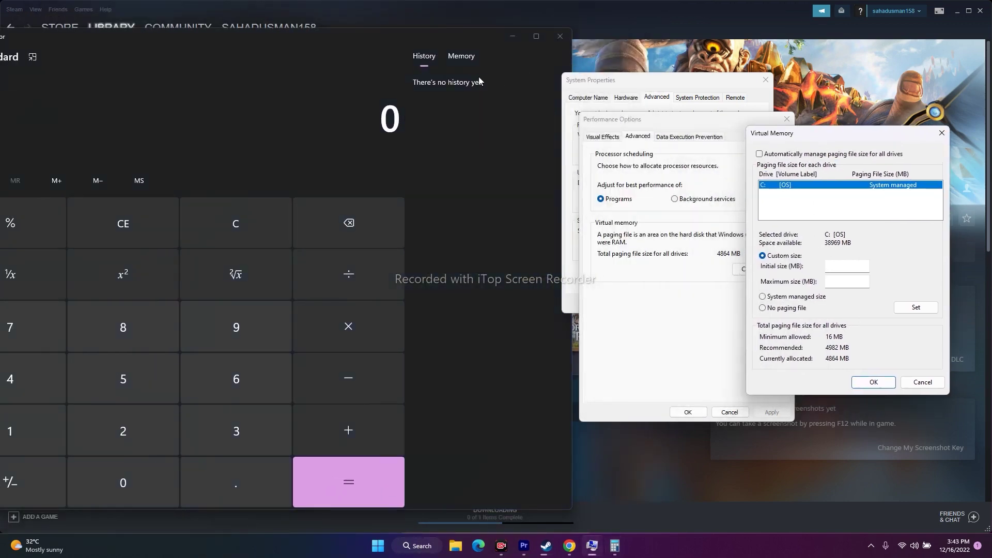
left_click_drag(446, 41, 532, 30)
Calculate 32 × 1024 in Calculator to convert the memory size from GB to MB
left_click(316, 415)
left_click(240, 411)
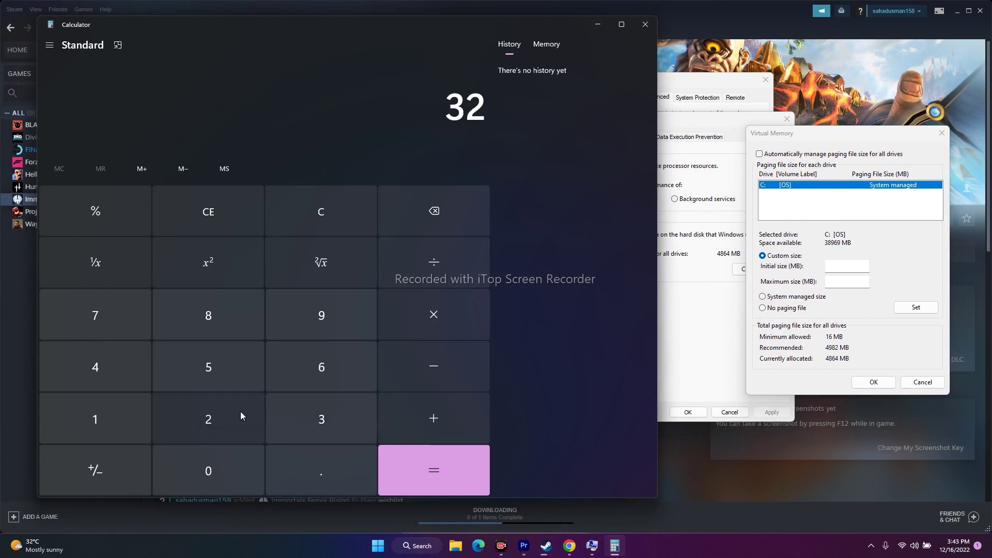
left_click(430, 323)
left_click(84, 434)
left_click(191, 470)
left_click(185, 408)
left_click(91, 368)
left_click(445, 454)
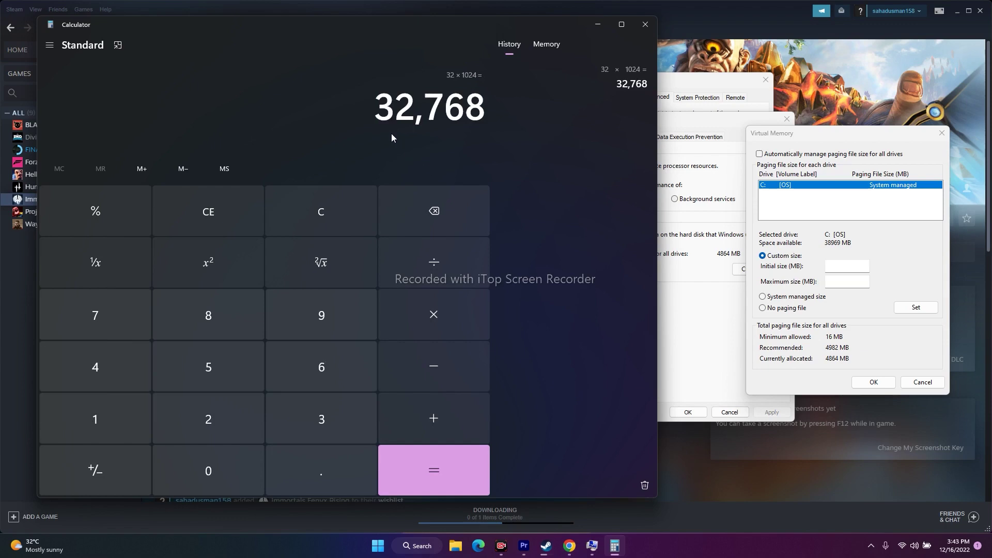
Multiply the converted memory size by 1.5 to get the initial paging file size
left_click(433, 314)
left_click(107, 402)
left_click(302, 453)
left_click(208, 367)
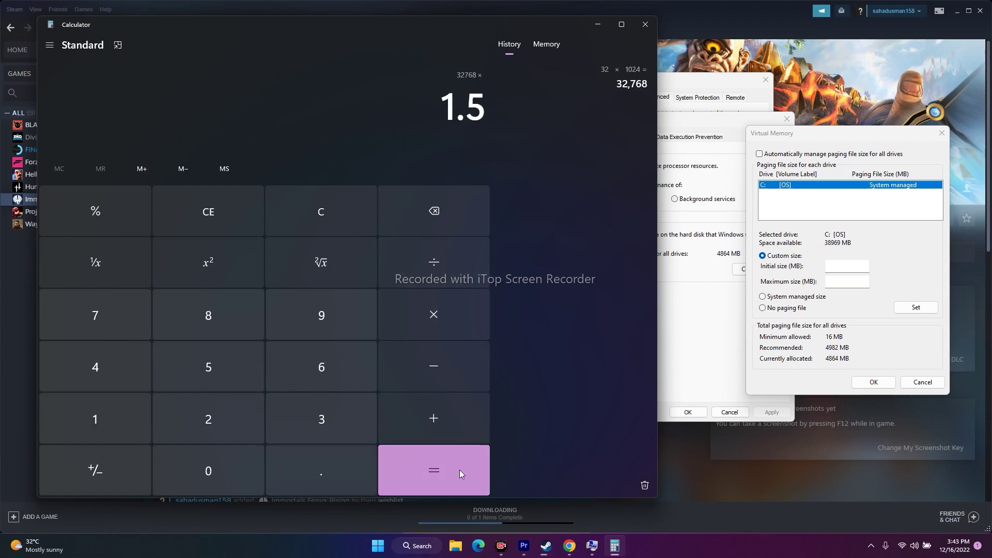
left_click(434, 470)
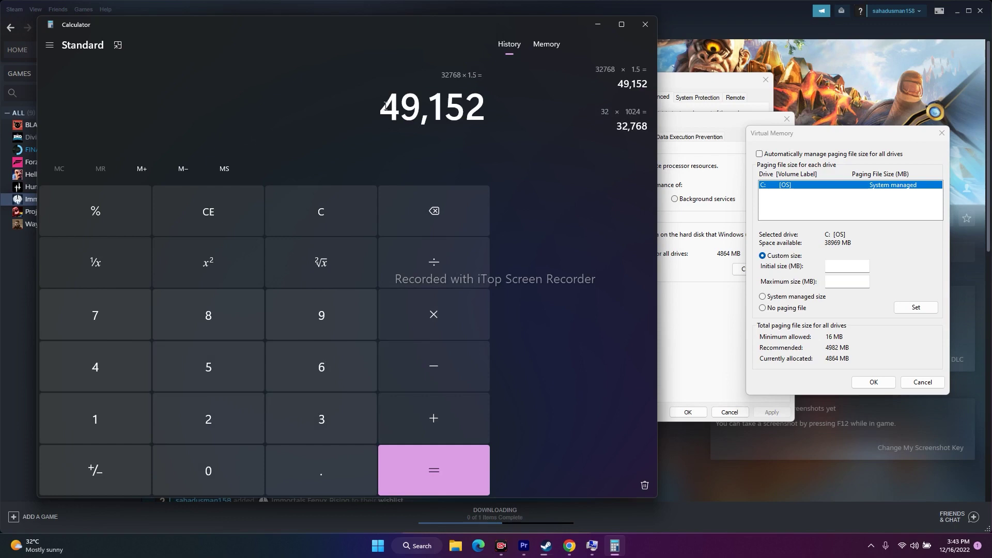
Copy the result 49,152 from Calculator into the initial size of the custom paging file
left_click_drag(384, 106, 485, 111)
right_click(472, 113)
left_click(497, 124)
right_click(848, 267)
left_click(878, 313)
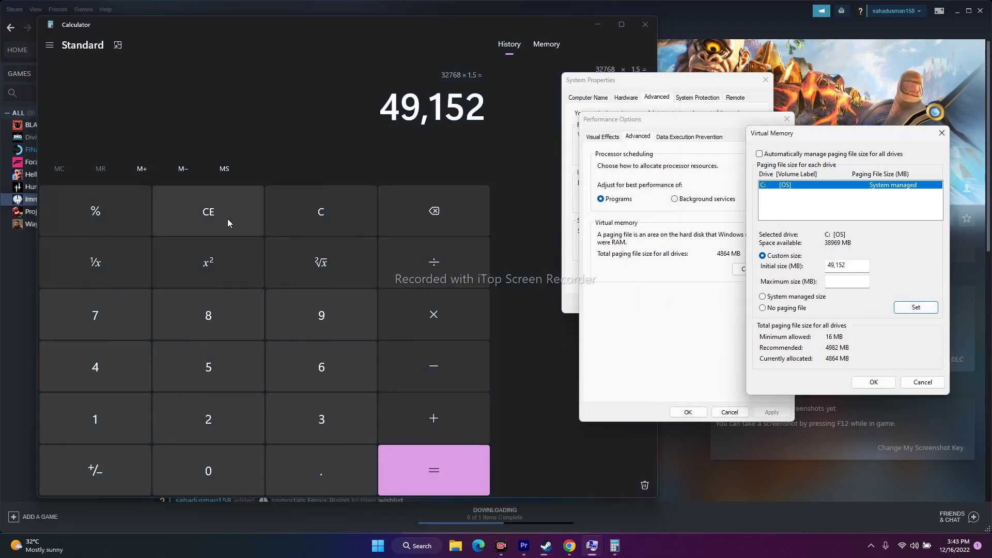
Clear the Calculator entry and calculate 32 × 1024 again
left_click(209, 212)
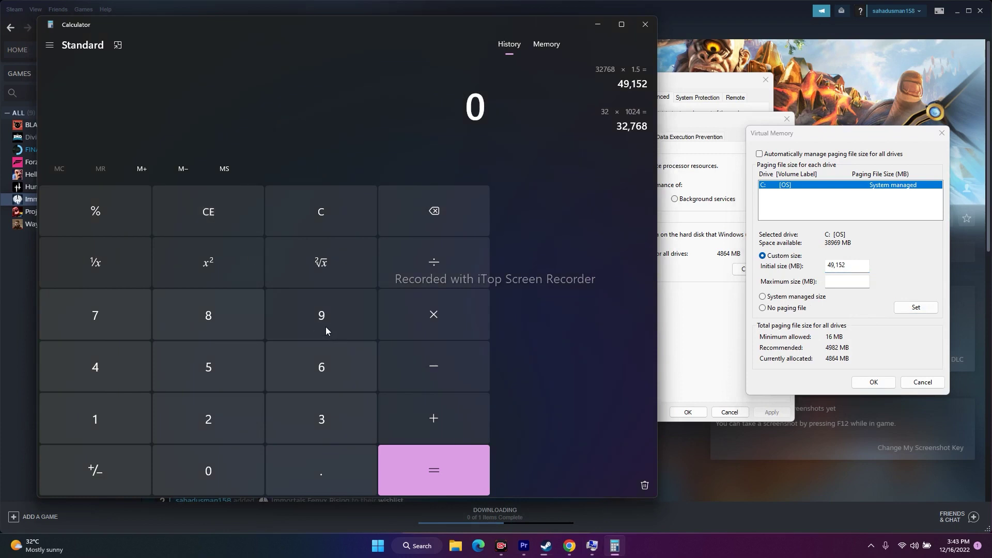
left_click(303, 399)
left_click(208, 414)
left_click(413, 336)
left_click(88, 417)
left_click(209, 468)
left_click(207, 421)
left_click(95, 366)
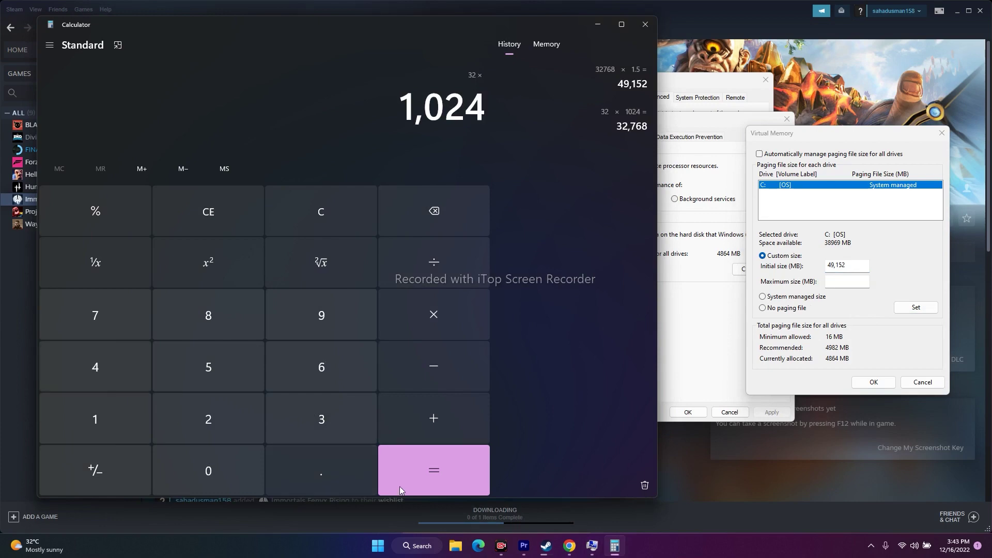
left_click(435, 479)
Multiply the converted memory size by 3 to get the maximum paging file size
left_click(435, 328)
left_click(322, 418)
left_click(398, 460)
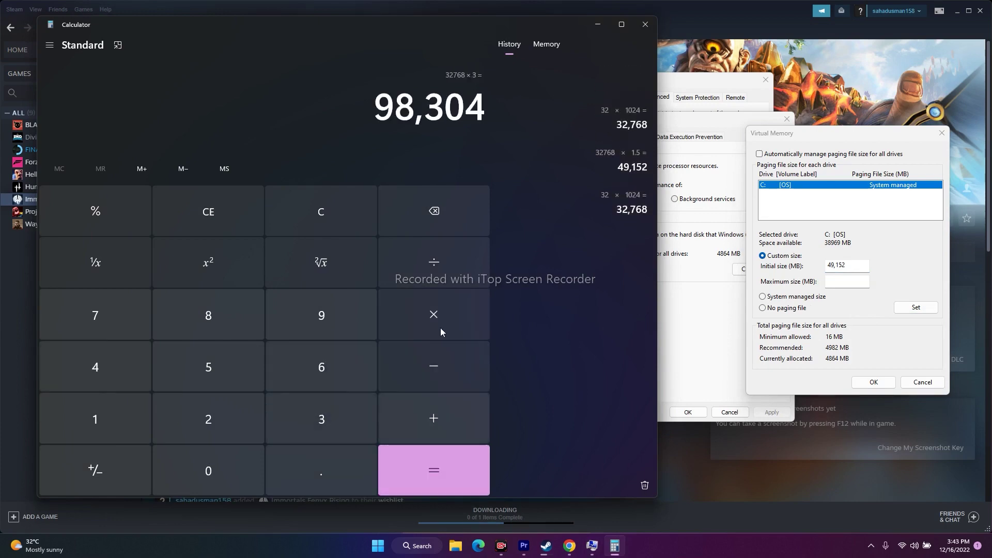
Copy the result 98,304 from Calculator into the maximum size of the custom paging file
double_click(376, 102)
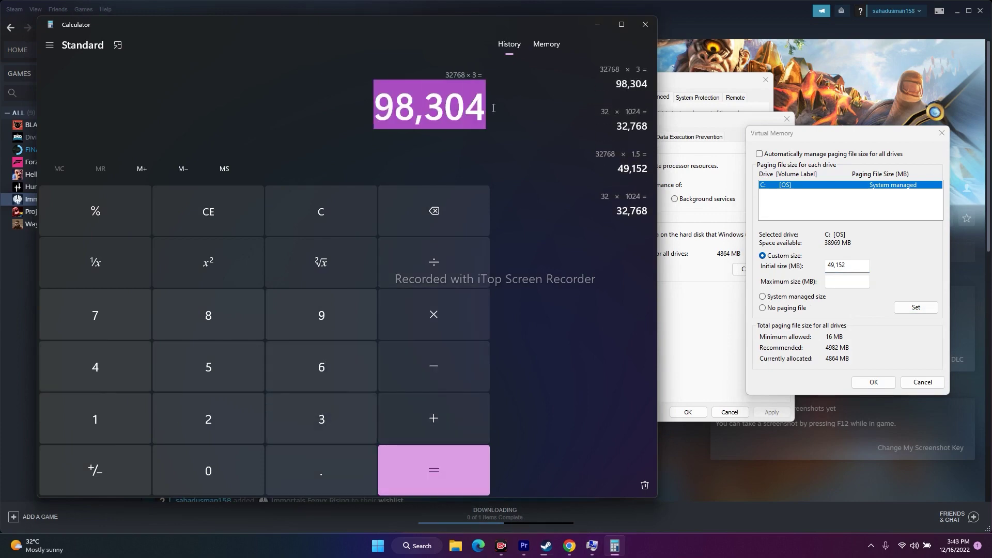
right_click(461, 113)
left_click(480, 123)
left_click(838, 282)
right_click(832, 283)
left_click(853, 327)
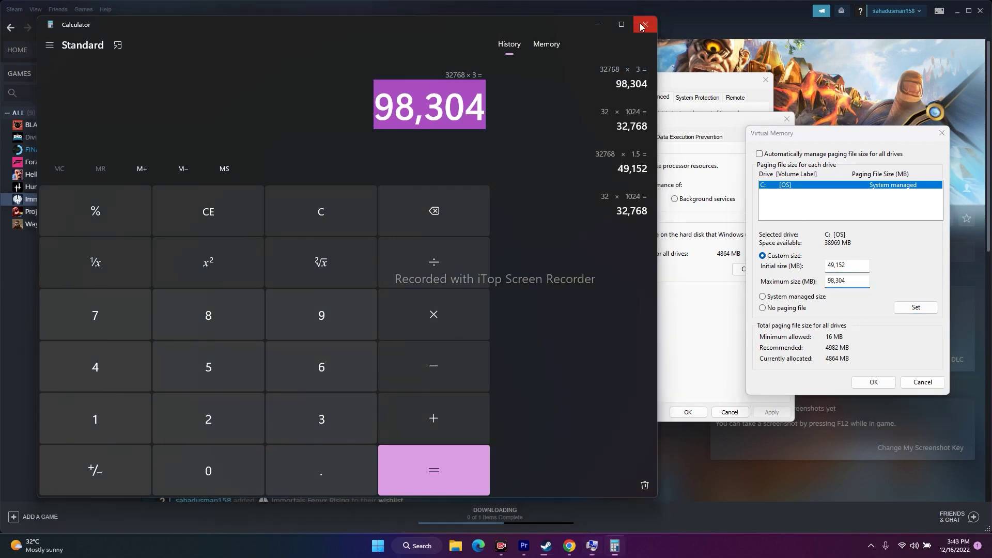
Close Calculator, cancel the Virtual Memory changes, and close Performance Options and System Properties
left_click(645, 25)
left_click(923, 381)
left_click(787, 119)
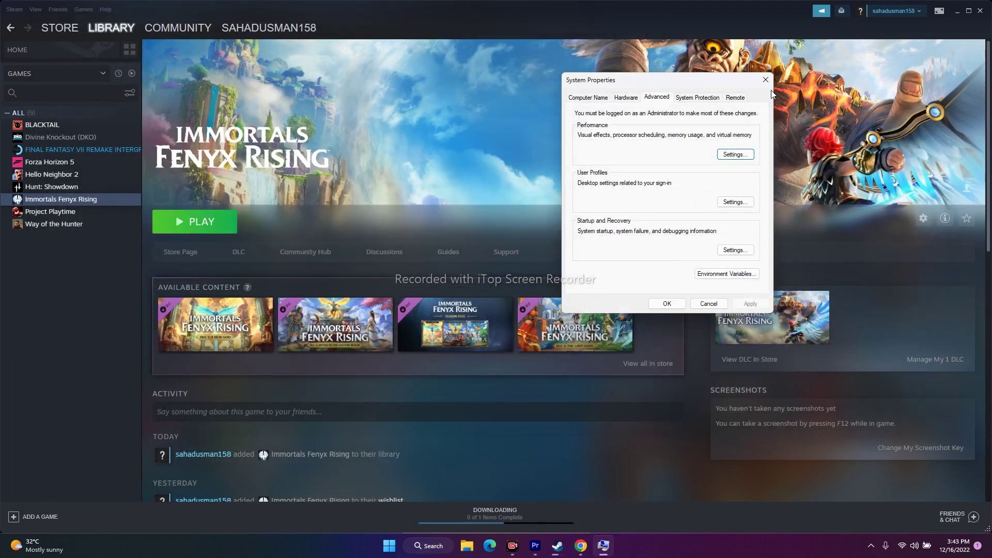
left_click(765, 79)
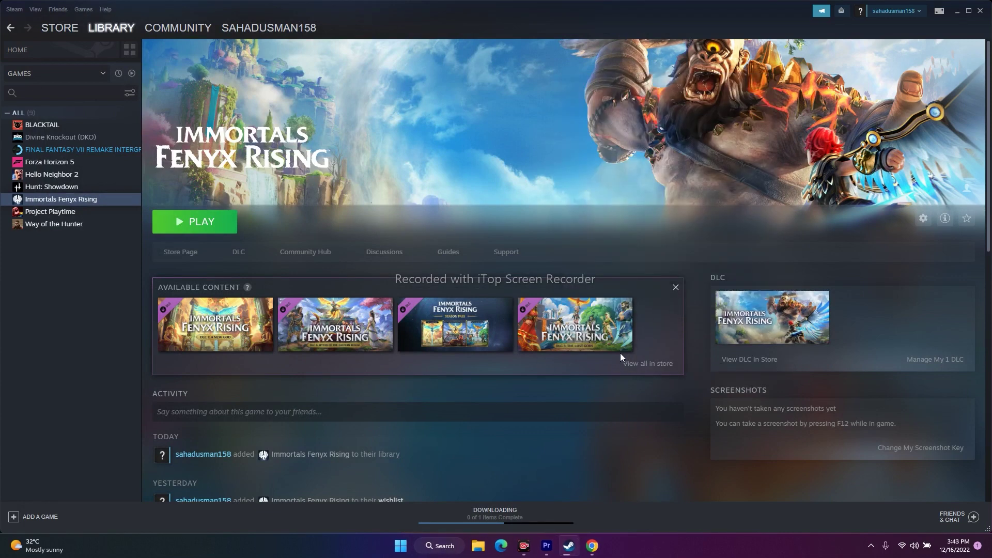